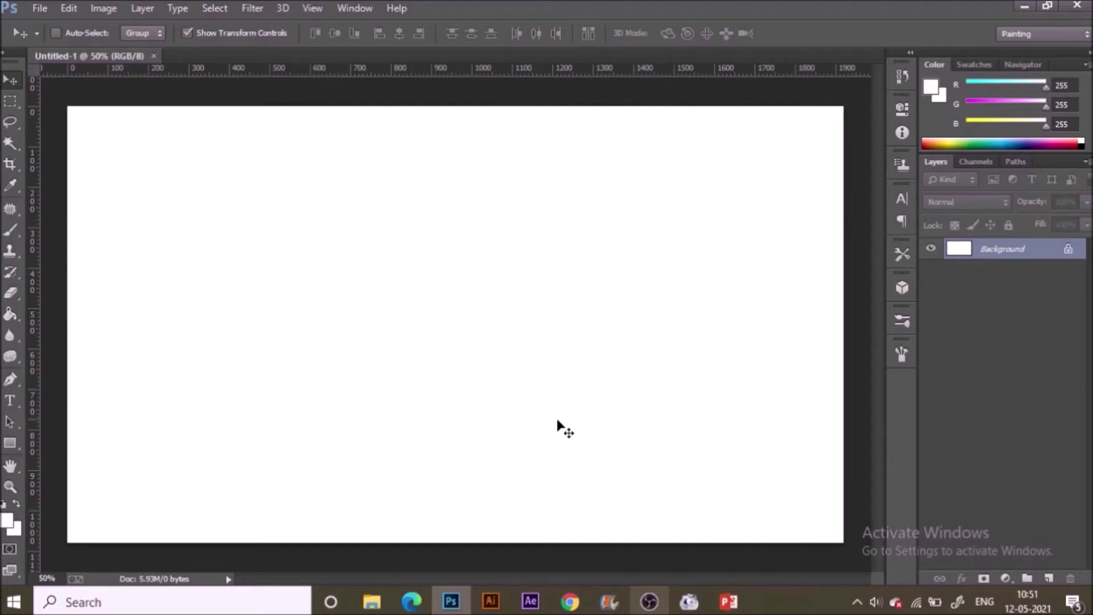
Add a new layer above the Background and name it "sketch"
left_click(1047, 577)
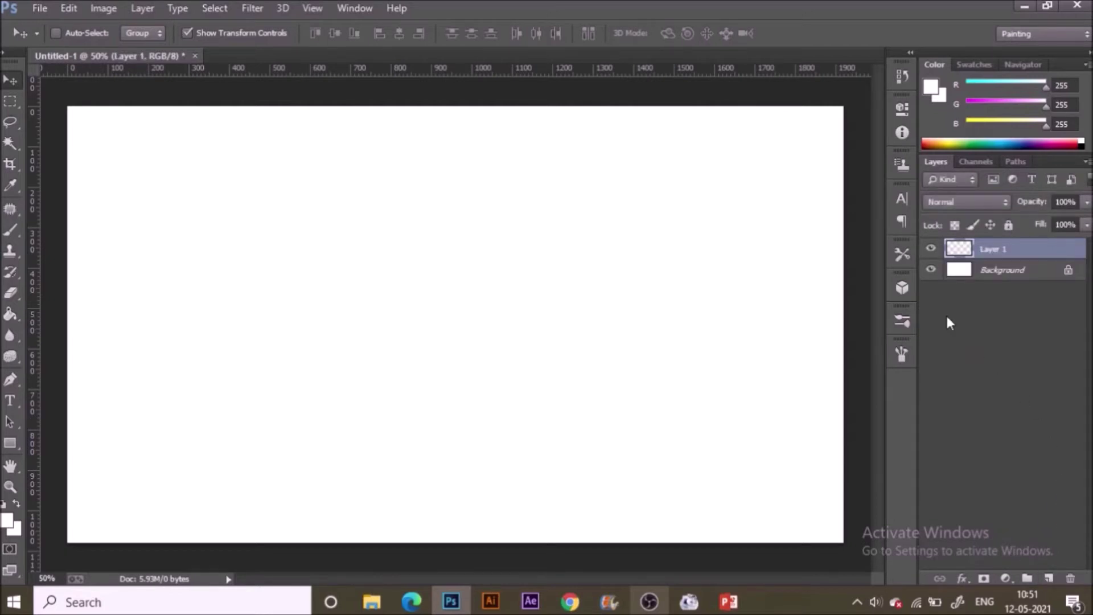
double_click(995, 251)
type("sketch")
key("Return")
Set up the Brush with the smooth tapered-stroke preset at 15 px and reset the foreground colour to black
left_click(13, 231)
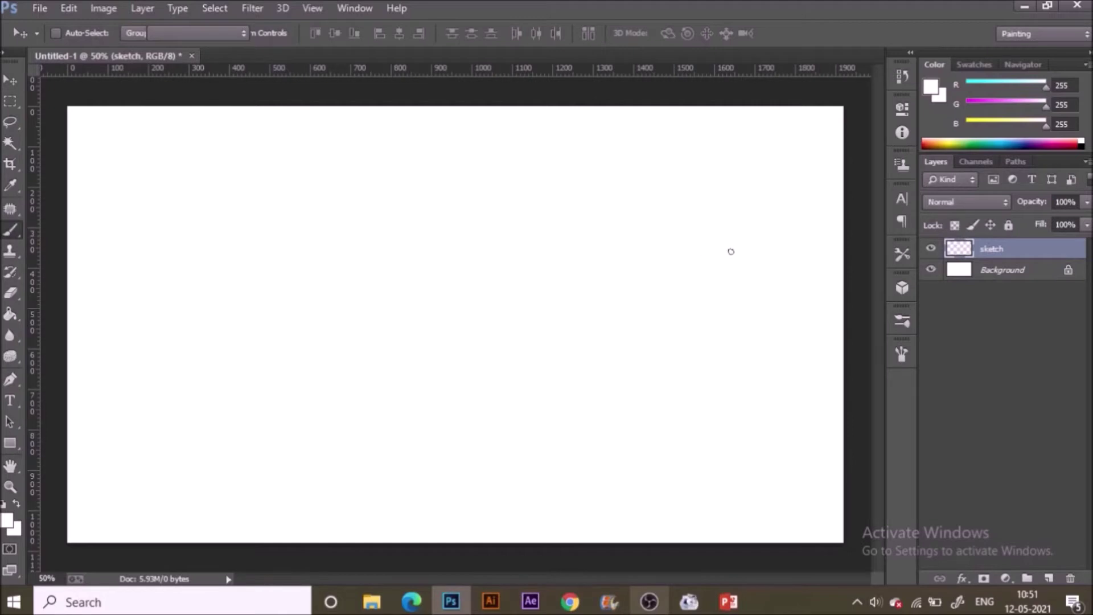
left_click(903, 319)
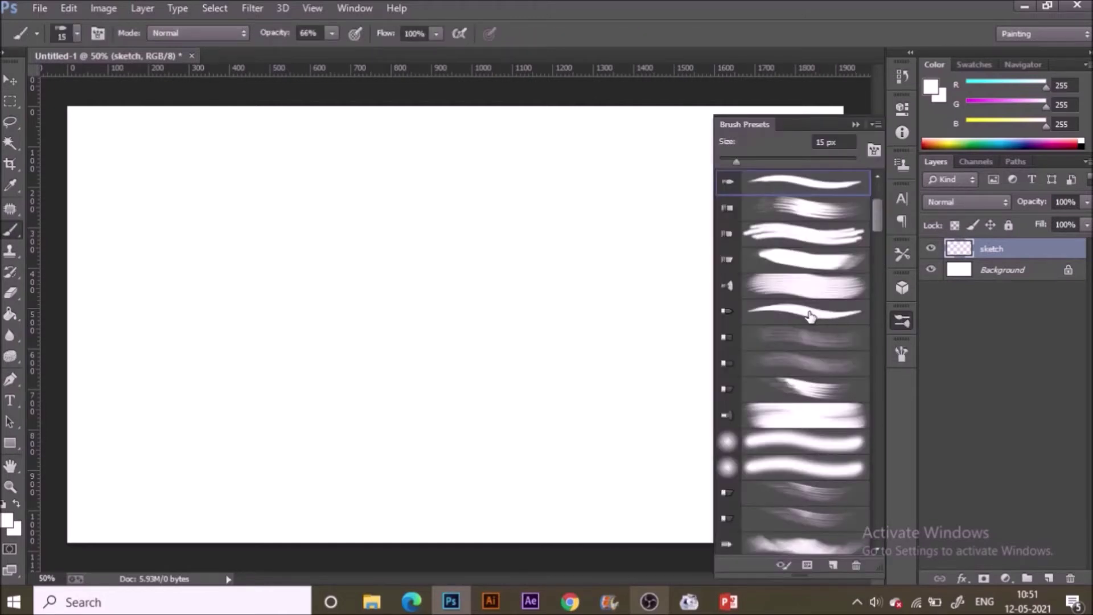
left_click(808, 313)
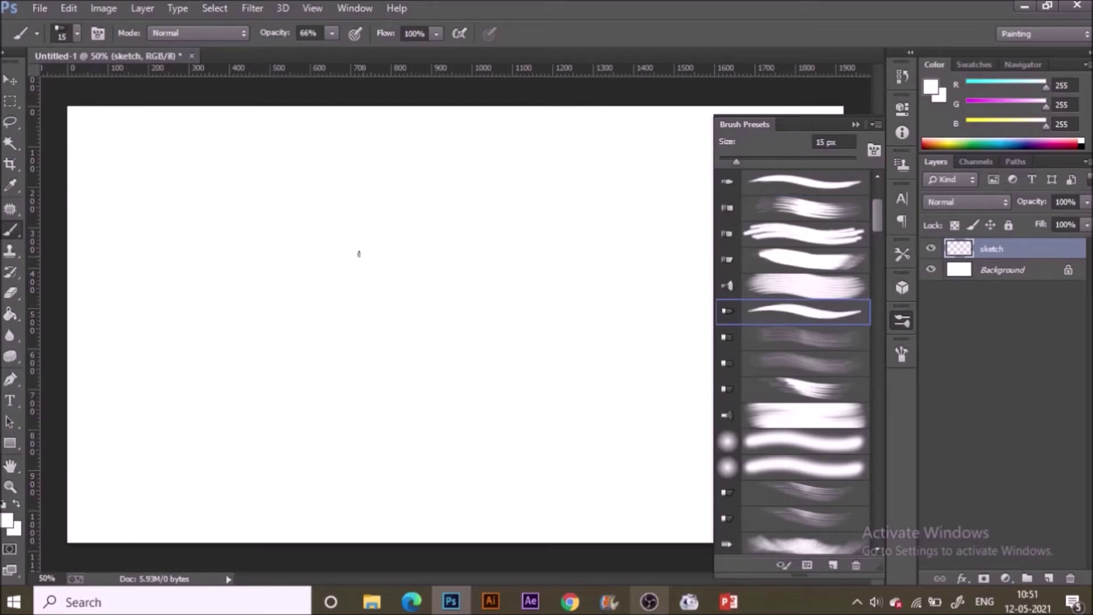
left_click(855, 124)
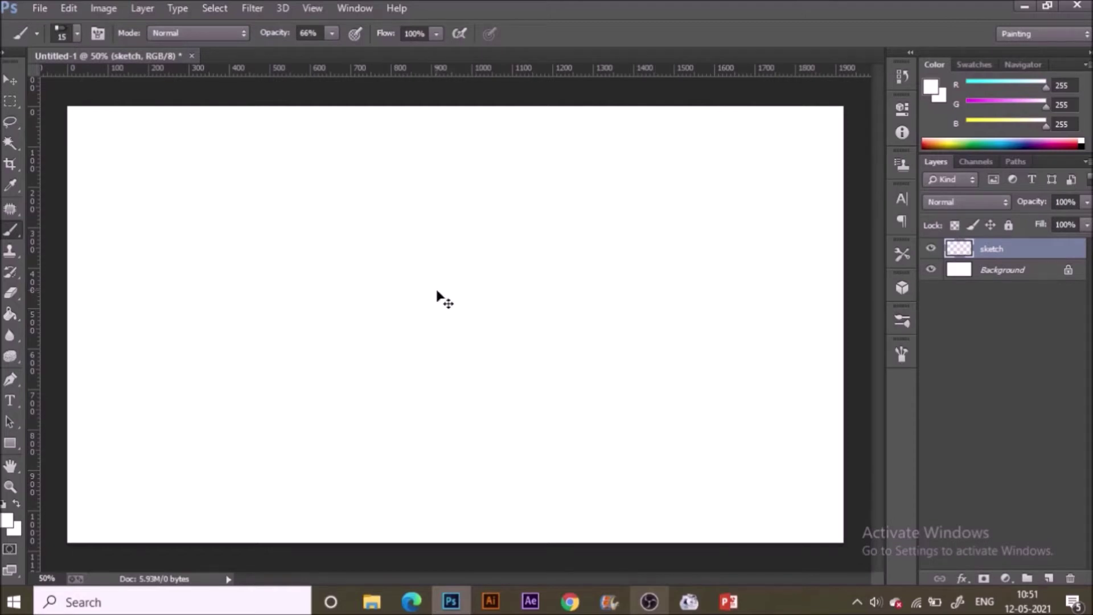
scroll(436, 289, "up", 1)
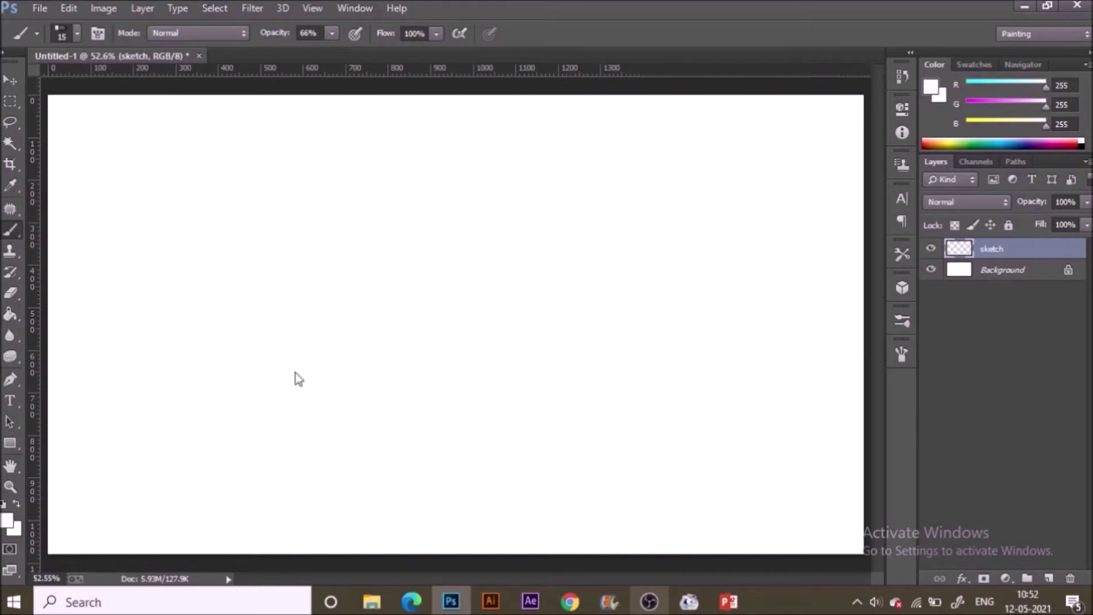
left_click(3, 505)
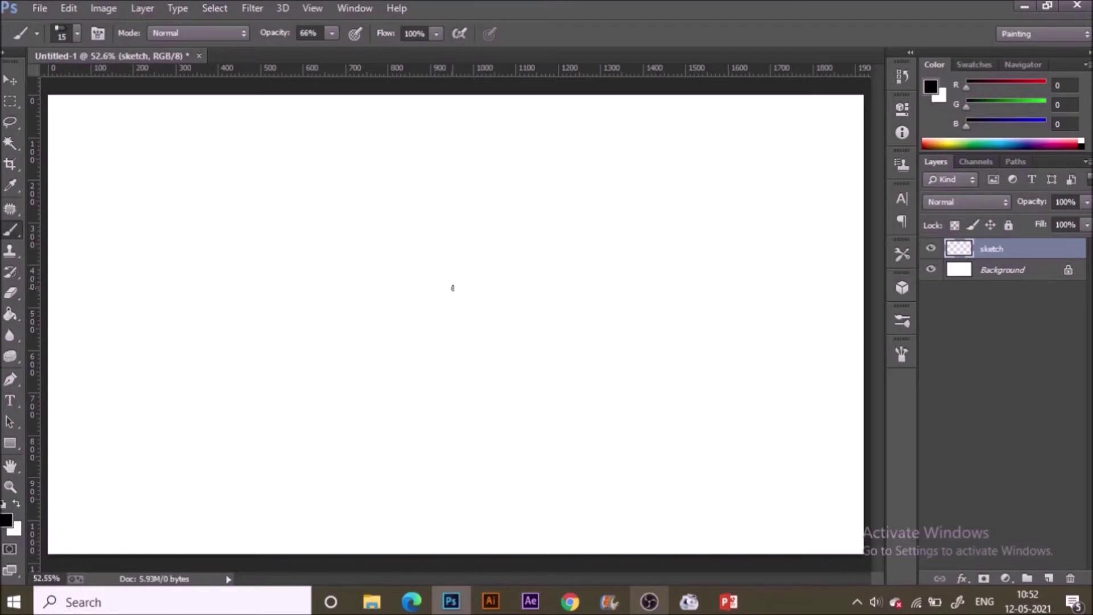
Draw a small oval bud outline near the canvas centre and set the brush opacity to 100%
mouse_move(451, 288)
left_mouse_down()
mouse_move(448, 317)
mouse_move(464, 314)
mouse_move(457, 291)
left_mouse_up()
left_click(332, 33)
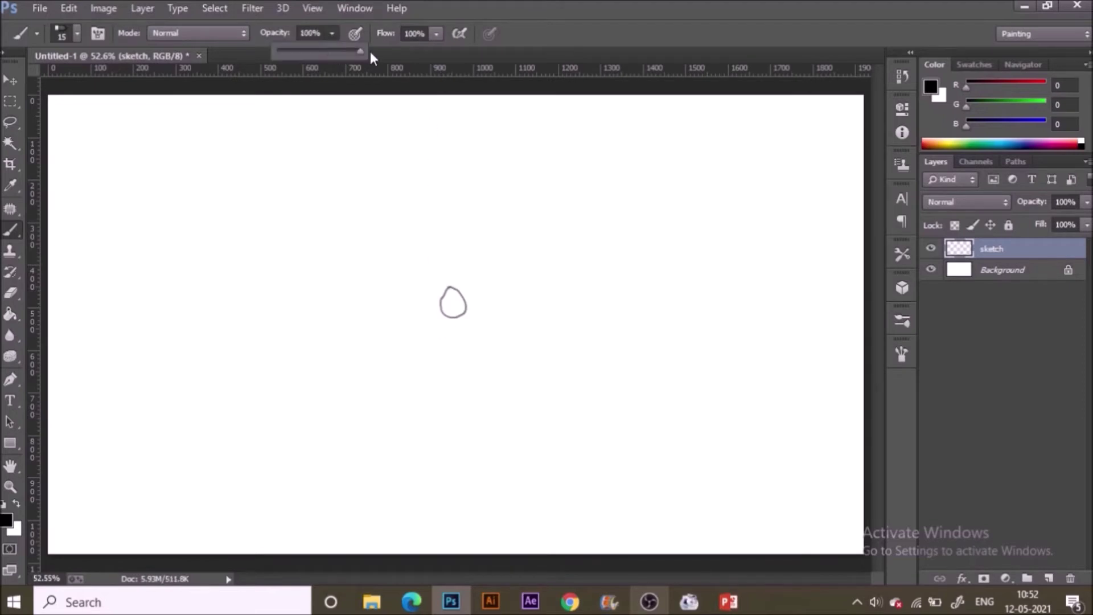
left_click(522, 29)
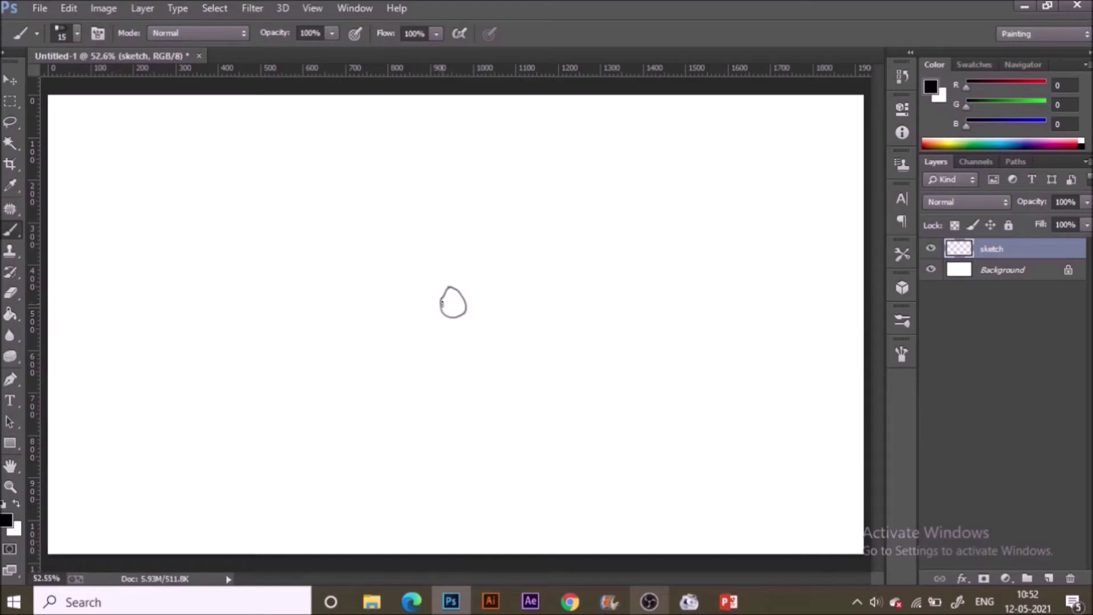
Draw the inner petals of the succulent in overlapping rings around the central bud
mouse_move(442, 303)
left_mouse_down()
mouse_move(455, 312)
mouse_move(459, 302)
left_mouse_up()
mouse_move(439, 304)
left_mouse_down()
mouse_move(446, 278)
mouse_move(475, 290)
mouse_move(475, 312)
mouse_move(463, 320)
mouse_move(432, 311)
mouse_move(461, 332)
mouse_move(485, 320)
mouse_move(473, 274)
mouse_move(487, 287)
mouse_move(422, 290)
mouse_move(414, 318)
mouse_move(443, 331)
left_mouse_up()
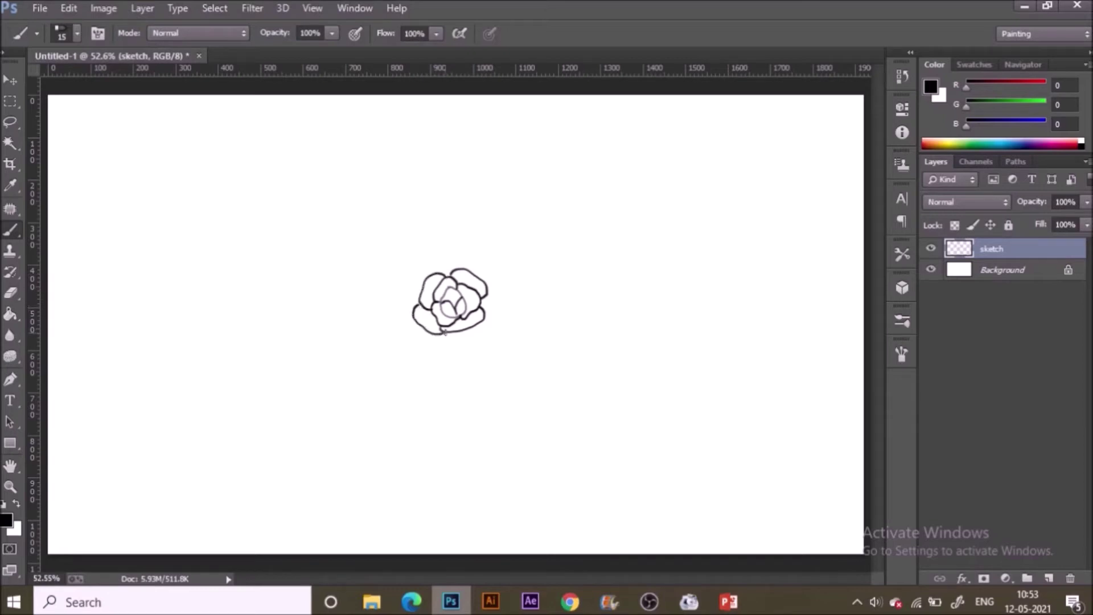
mouse_move(488, 291)
left_mouse_down()
mouse_move(488, 335)
mouse_move(493, 313)
left_mouse_up()
mouse_move(418, 321)
left_mouse_down()
mouse_move(435, 359)
mouse_move(453, 340)
left_mouse_up()
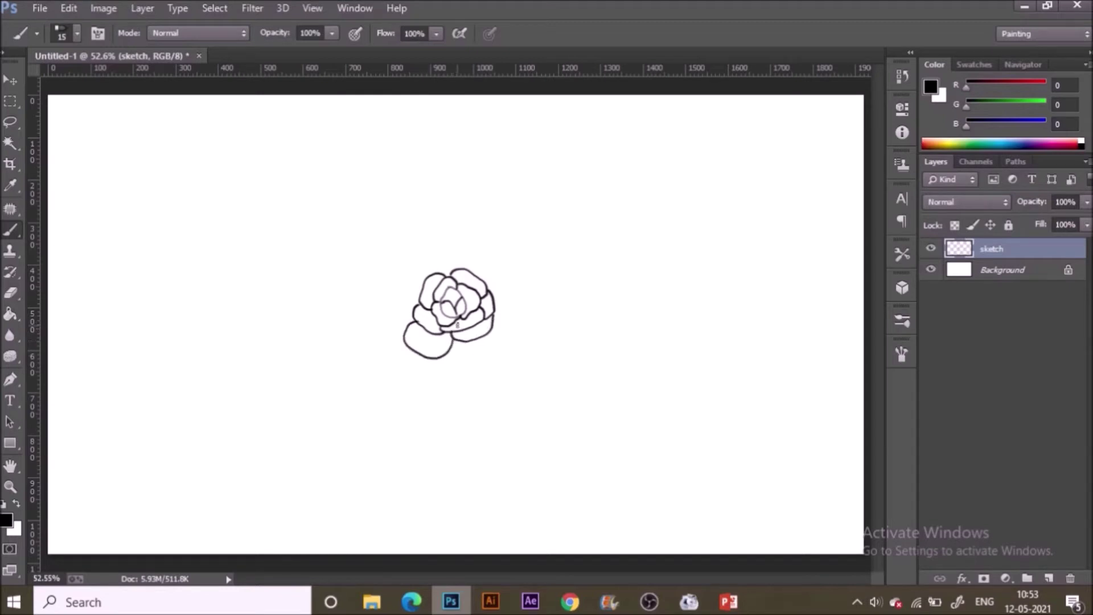
mouse_move(424, 278)
left_mouse_down()
mouse_move(433, 254)
mouse_move(458, 251)
mouse_move(474, 271)
mouse_move(397, 302)
mouse_move(400, 322)
mouse_move(415, 322)
left_mouse_up()
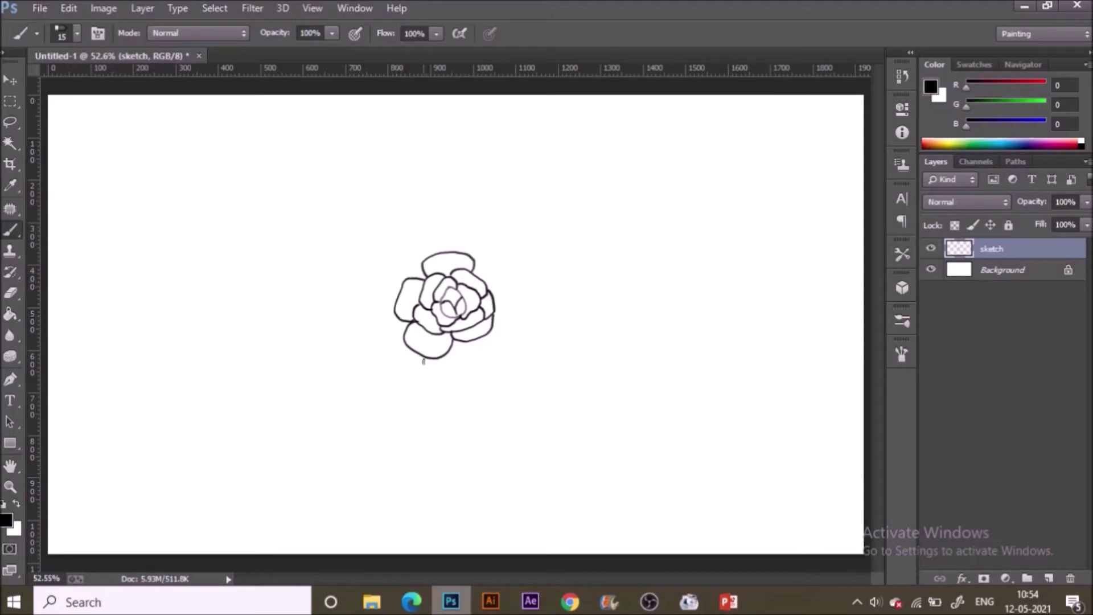
mouse_move(458, 351)
left_mouse_down()
mouse_move(507, 335)
mouse_move(511, 313)
mouse_move(497, 310)
left_mouse_up()
left_click_drag(509, 294, 499, 308)
mouse_move(424, 361)
left_mouse_down()
mouse_move(439, 378)
mouse_move(484, 359)
left_mouse_up()
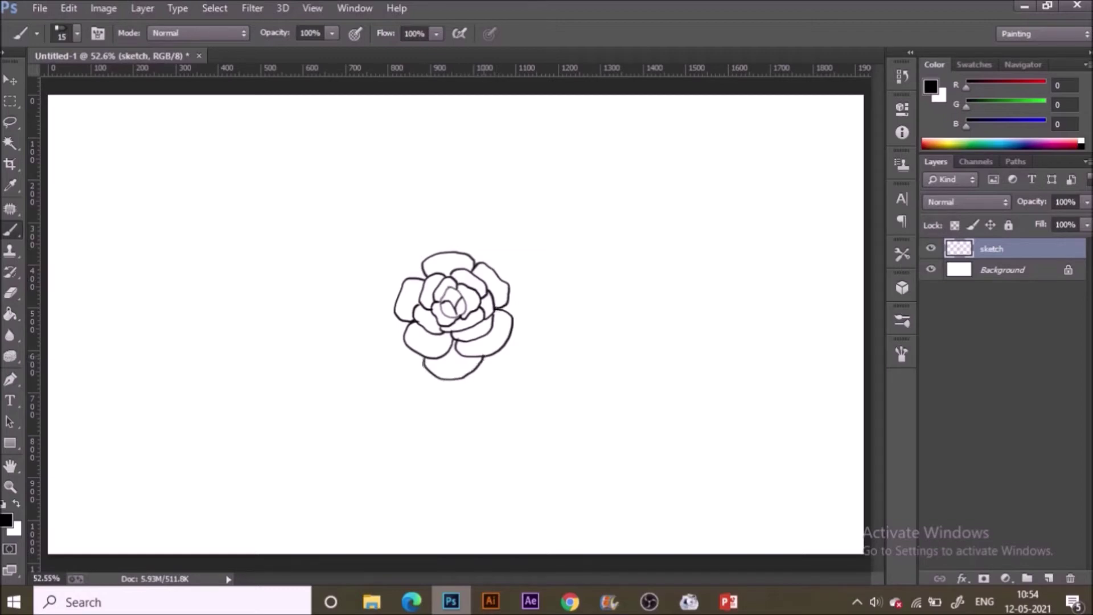
Draw the next ring of rounded petals, filling the gaps around the inner petals on every side
left_click_drag(407, 345, 392, 326)
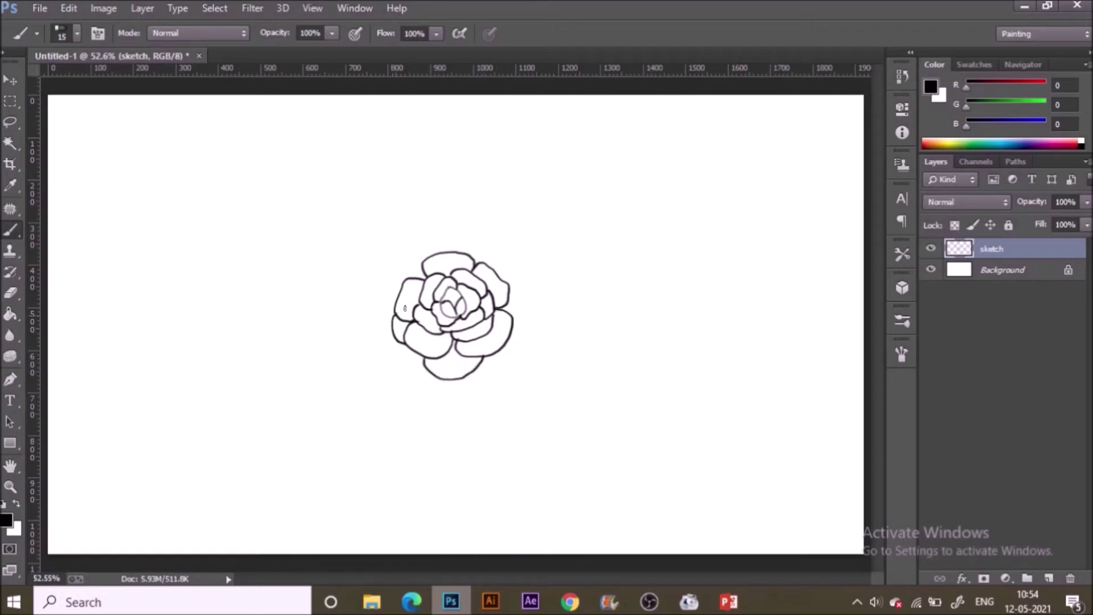
left_click_drag(401, 276, 429, 253)
mouse_move(509, 289)
left_mouse_down()
mouse_move(521, 304)
mouse_move(512, 313)
left_mouse_up()
left_click_drag(468, 251, 488, 244)
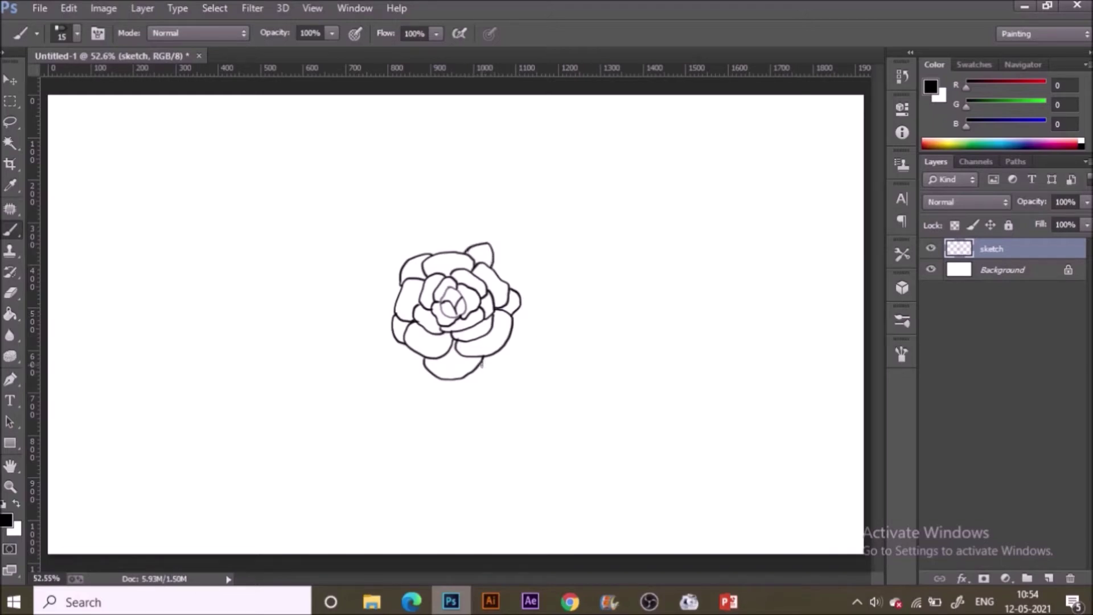
mouse_move(507, 351)
left_mouse_down()
mouse_move(528, 329)
mouse_move(522, 302)
left_mouse_up()
mouse_move(495, 248)
left_mouse_down()
mouse_move(520, 264)
mouse_move(528, 291)
left_mouse_up()
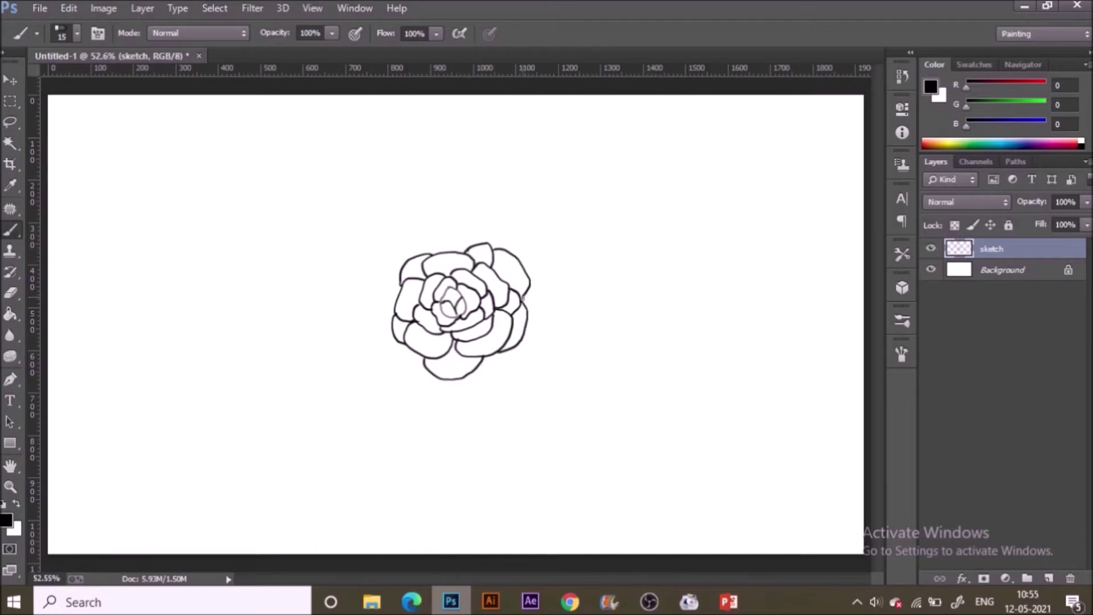
mouse_move(420, 244)
left_mouse_down()
mouse_move(454, 232)
mouse_move(476, 242)
left_mouse_up()
mouse_move(391, 323)
left_mouse_down()
mouse_move(373, 295)
mouse_move(402, 265)
mouse_move(404, 376)
mouse_move(478, 378)
mouse_move(520, 345)
left_mouse_up()
Draw the large outer petals all around the flower to complete its outer rings
mouse_move(522, 266)
left_mouse_down()
mouse_move(555, 289)
mouse_move(524, 337)
left_mouse_up()
mouse_move(492, 378)
left_mouse_down()
mouse_move(544, 360)
mouse_move(550, 322)
left_mouse_up()
mouse_move(410, 381)
left_mouse_down()
mouse_move(453, 400)
mouse_move(483, 377)
left_mouse_up()
left_click_drag(374, 317, 386, 369)
mouse_move(371, 284)
left_mouse_down()
mouse_move(402, 229)
mouse_move(489, 224)
mouse_move(523, 262)
left_mouse_up()
mouse_move(410, 229)
left_mouse_down()
mouse_move(442, 213)
mouse_move(473, 218)
left_mouse_up()
mouse_move(371, 278)
left_mouse_down()
mouse_move(356, 297)
mouse_move(364, 333)
left_mouse_up()
mouse_move(381, 369)
left_mouse_down()
mouse_move(405, 398)
mouse_move(423, 399)
mouse_move(497, 405)
mouse_move(521, 385)
left_mouse_up()
left_click_drag(548, 341, 562, 305)
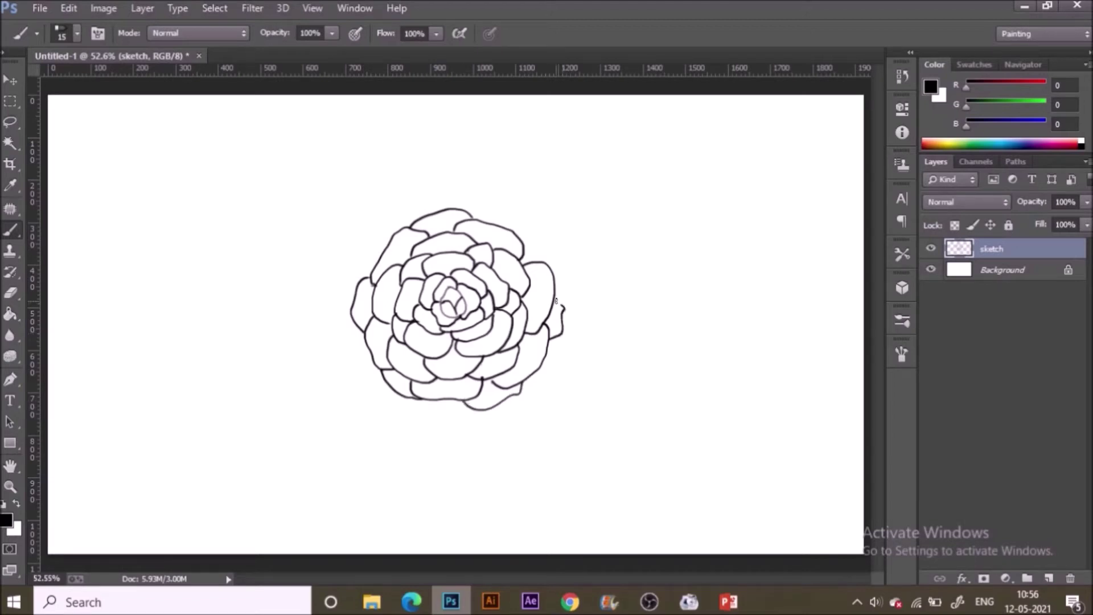
left_click_drag(513, 232, 550, 265)
mouse_move(374, 350)
left_mouse_down()
mouse_move(369, 373)
mouse_move(442, 407)
left_mouse_up()
left_click_drag(381, 254, 445, 210)
key("ctrl+alt+z")
key("ctrl+alt+z")
key("ctrl+alt+z")
key("ctrl+alt+z")
key("ctrl+alt+z")
Draw one outer petal at the flower's upper-right edge and another along its lower-right edge
left_click_drag(514, 231, 548, 267)
left_click_drag(464, 401, 518, 388)
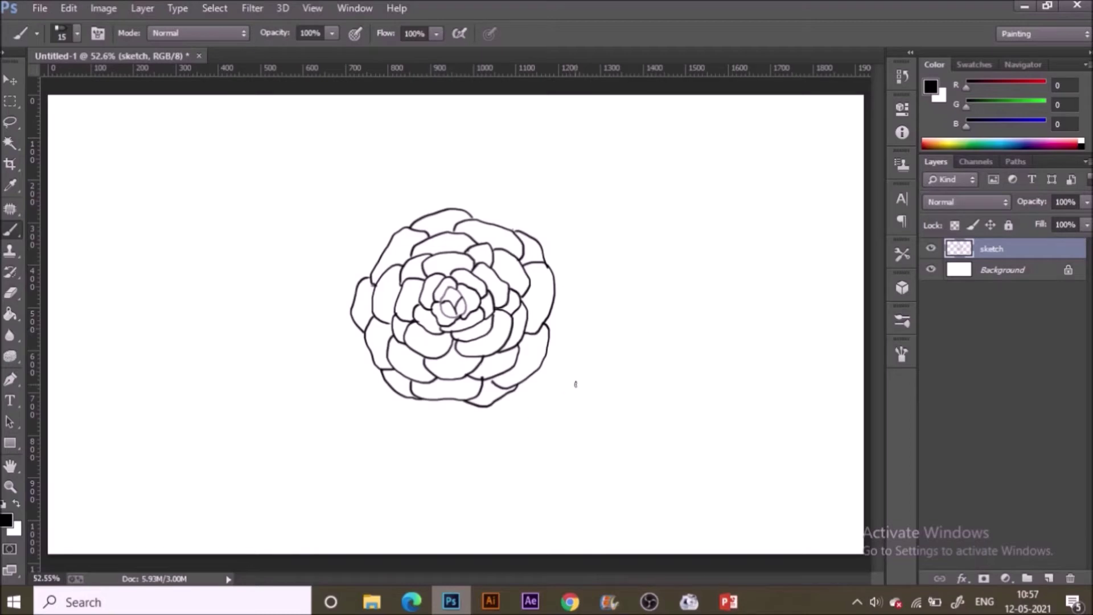
Add a new layer named "Base color I" directly beneath the sketch layer
left_click(1049, 578)
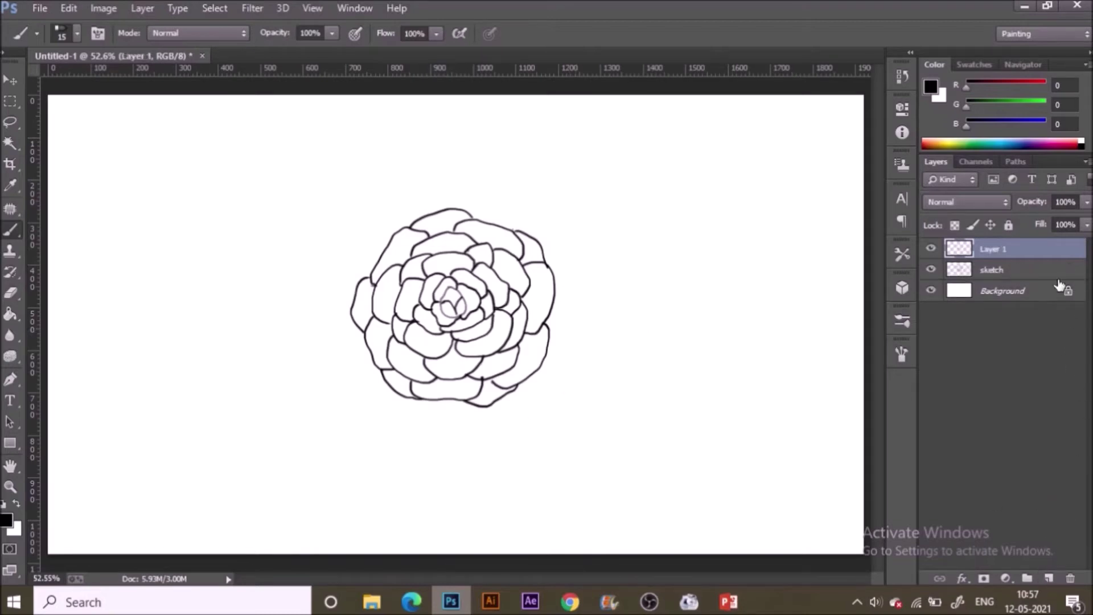
left_click_drag(1004, 253, 994, 274)
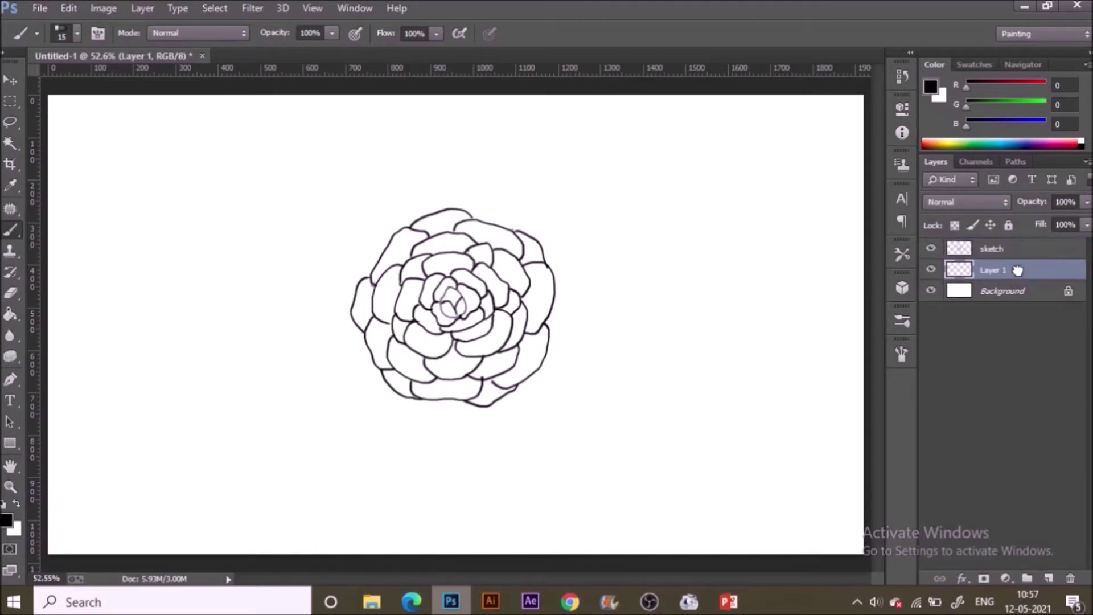
double_click(985, 269)
type("Base color 1")
key("Return")
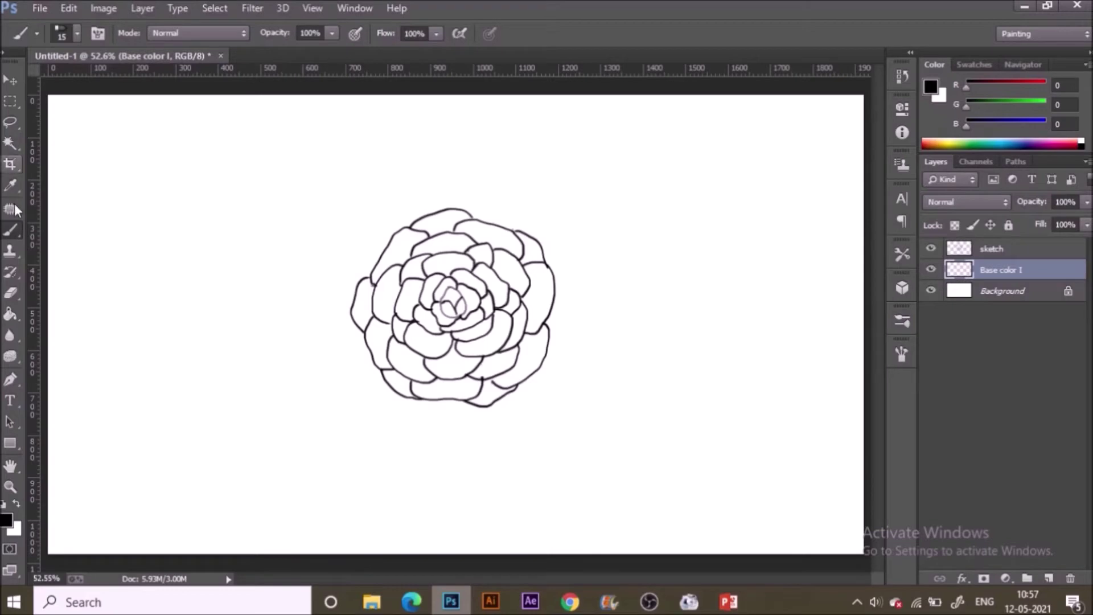
Set the foreground colour to a medium green, RGB 80, 189, 75
left_click(7, 519)
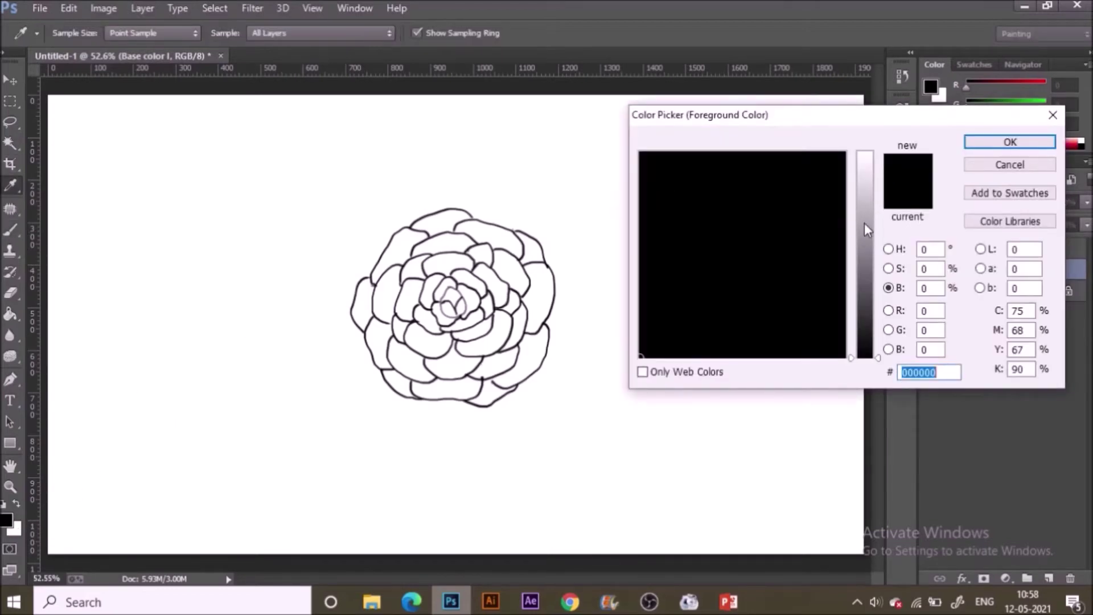
left_click(888, 249)
left_click(865, 289)
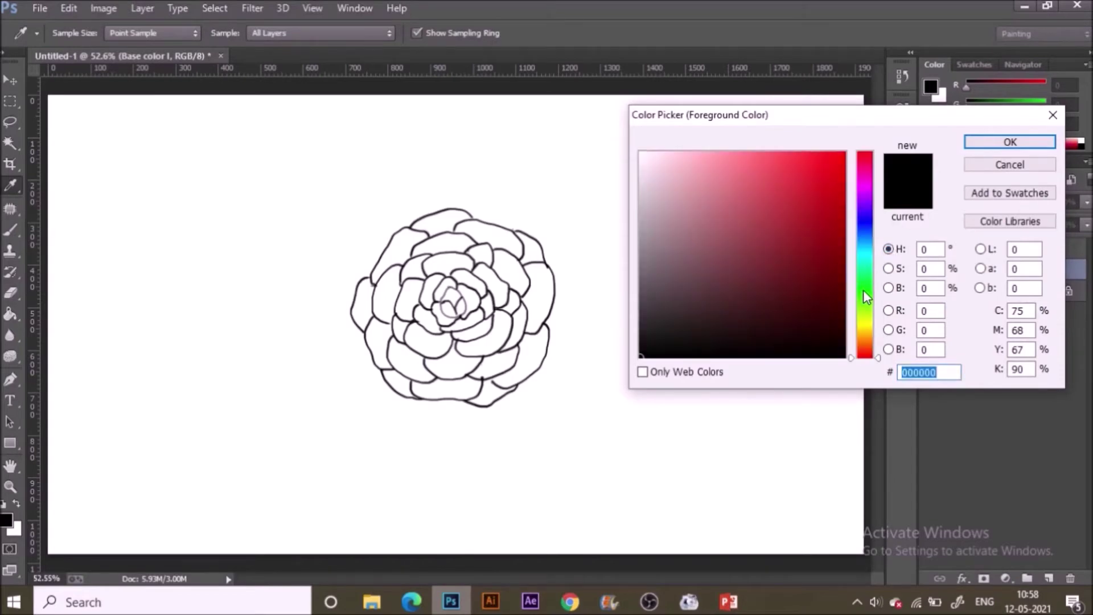
mouse_move(725, 164)
left_mouse_down()
mouse_move(785, 258)
mouse_move(740, 203)
mouse_move(750, 198)
mouse_move(735, 201)
left_mouse_up()
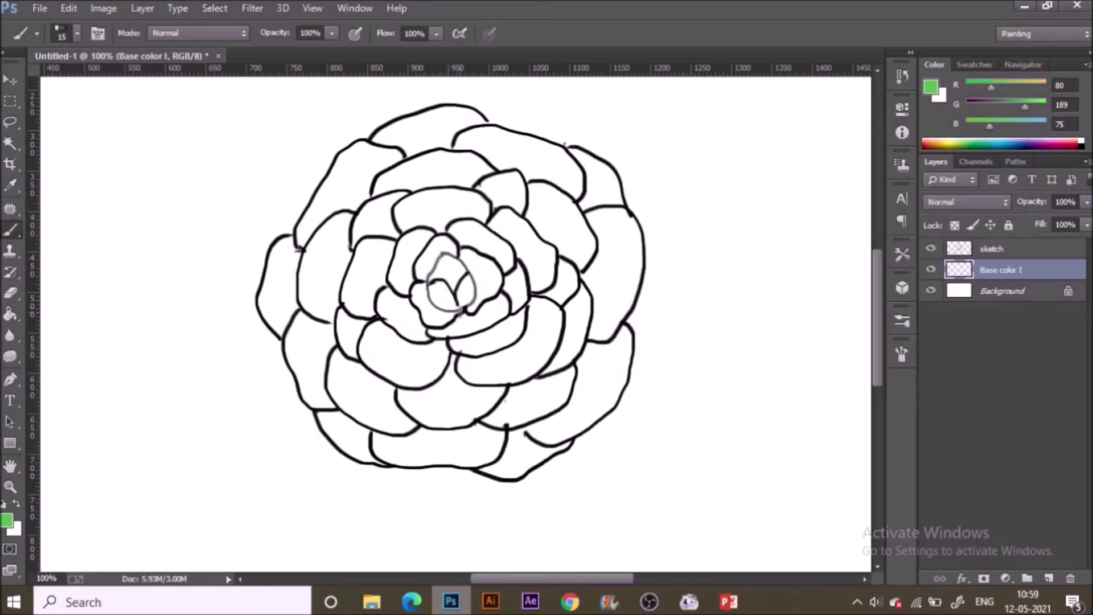
Trace the central bud in green and fill it using the Paint Bucket
mouse_move(458, 306)
left_mouse_down()
mouse_move(436, 305)
mouse_move(438, 255)
mouse_move(457, 261)
mouse_move(471, 287)
mouse_move(468, 308)
mouse_move(456, 311)
left_mouse_up()
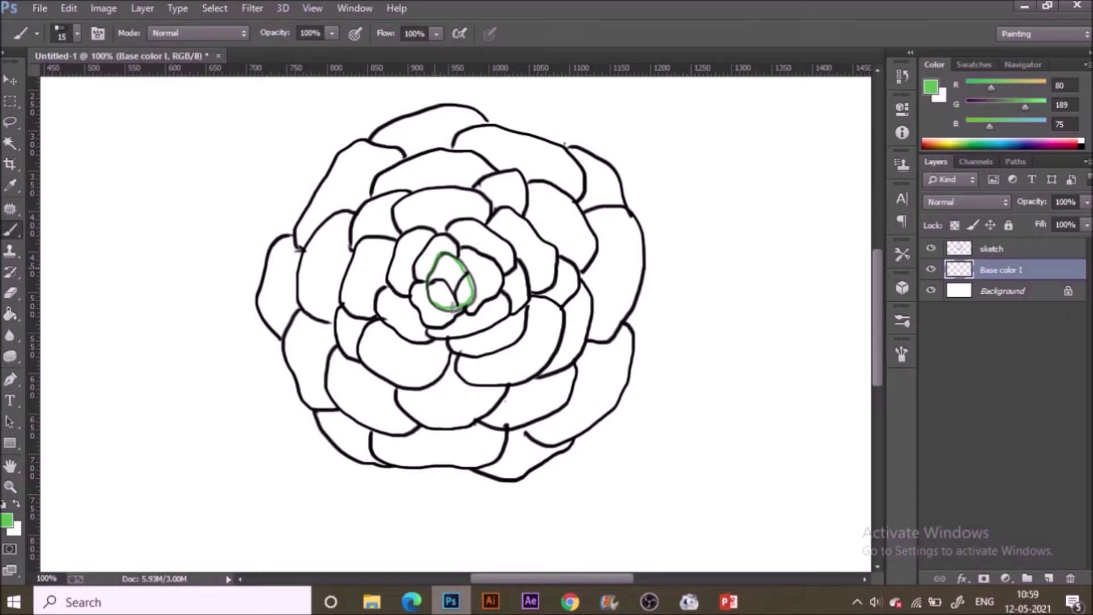
left_click(12, 316)
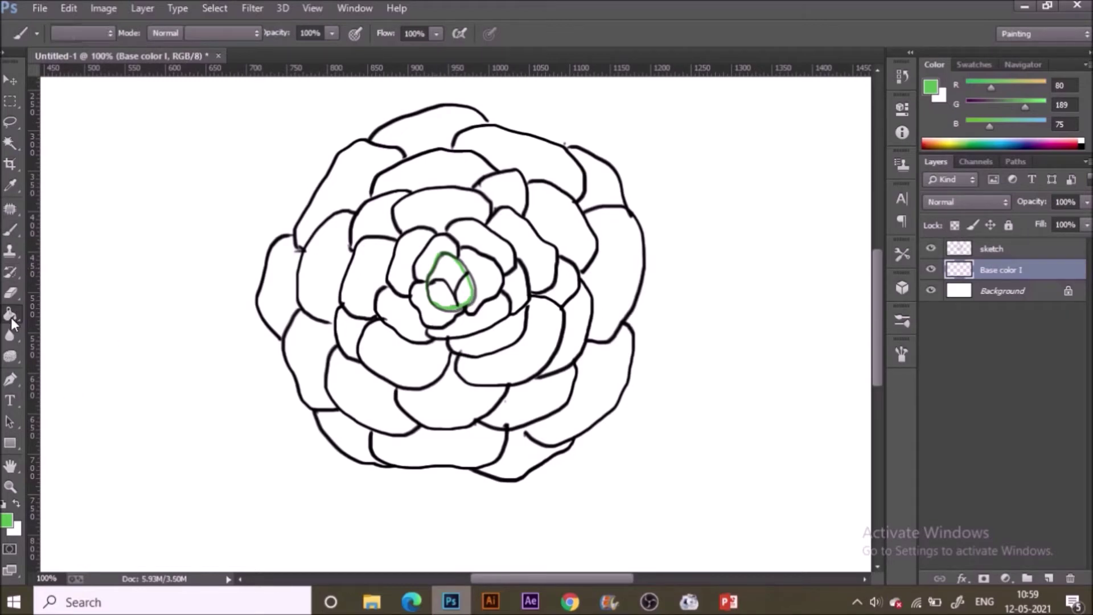
left_click(443, 295)
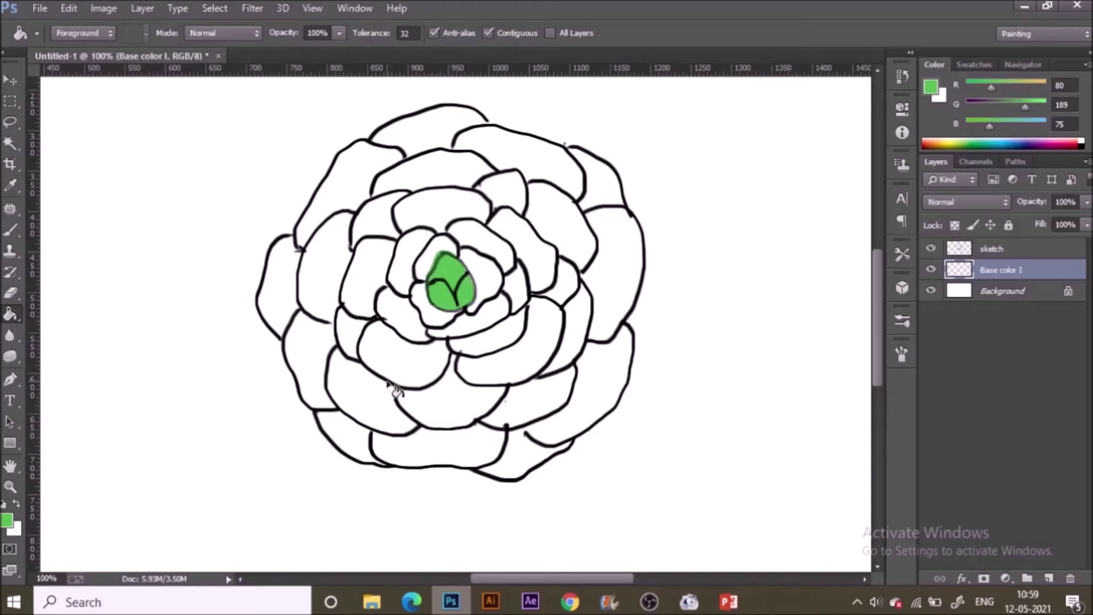
On a new layer directly above the Background, trace the innermost petals around the bud and fill them with green
left_click(1014, 290)
left_click(1049, 579)
key("b")
mouse_move(423, 281)
left_mouse_down()
mouse_move(423, 252)
mouse_move(459, 246)
mouse_move(499, 284)
mouse_move(472, 314)
mouse_move(422, 310)
mouse_move(426, 280)
left_mouse_up()
key("g")
left_click(456, 267)
Add two more layers and stack Layer 2 and Layer 3 in that order beneath Layer 1
left_click(1050, 579)
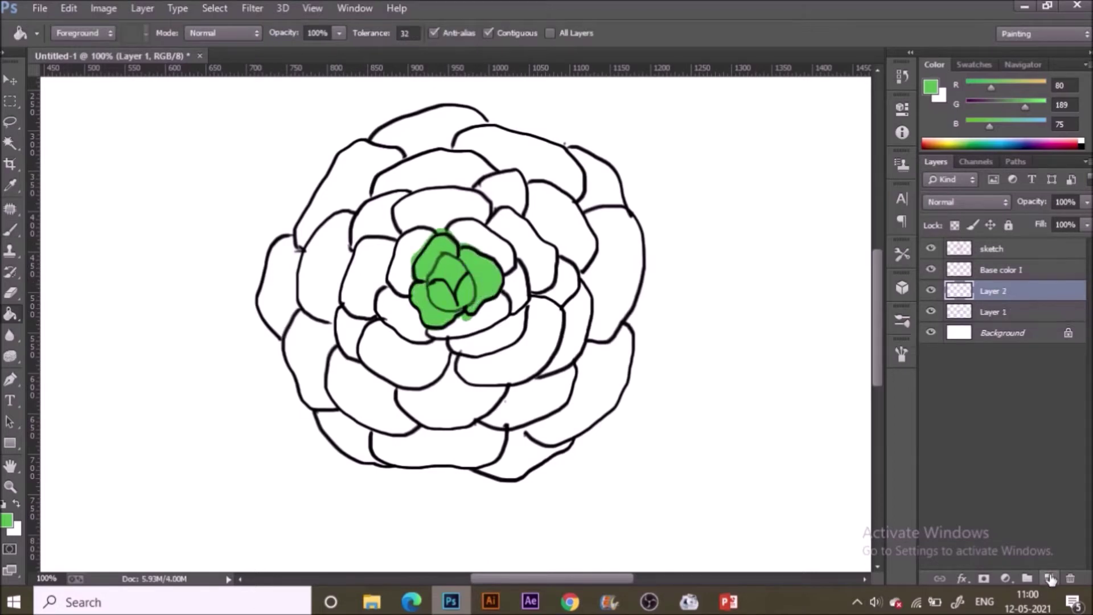
left_click(1050, 579)
left_click_drag(1019, 292, 1012, 340)
left_click_drag(1025, 287, 1022, 323)
On Layer 2, trace the upper-right, upper-left and lower-right petals around the green centre and fill them with green
key("b")
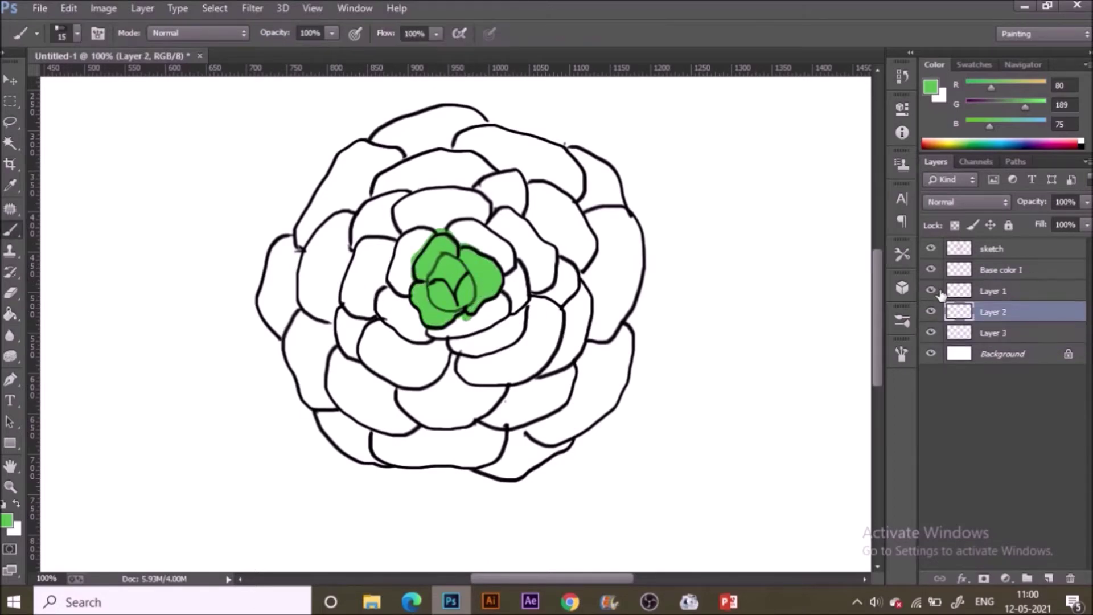
mouse_move(446, 228)
left_mouse_down()
mouse_move(477, 223)
mouse_move(512, 267)
left_mouse_up()
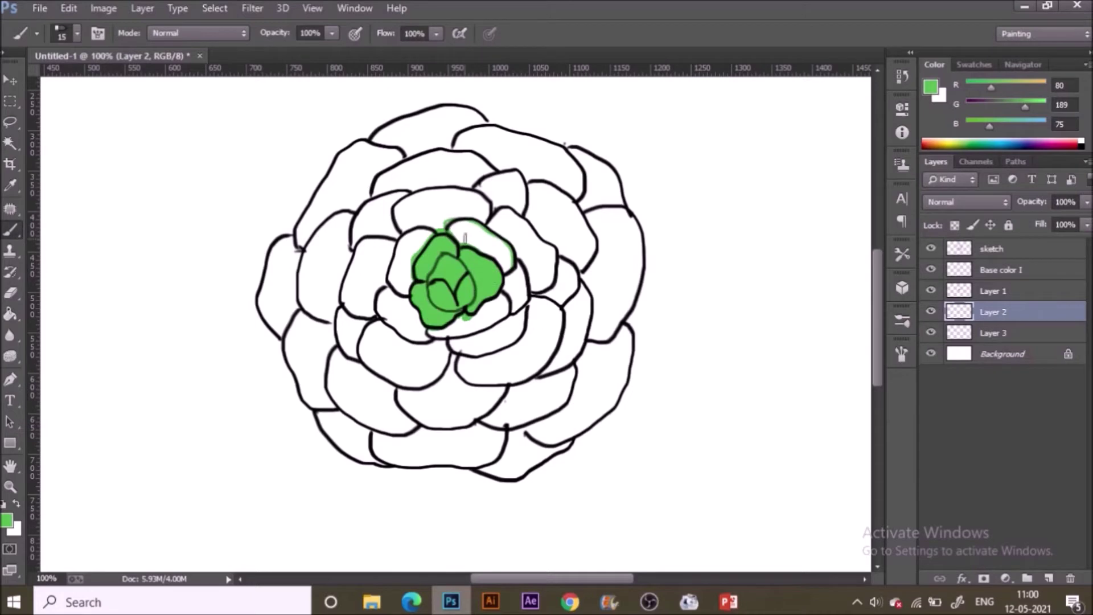
key("g")
left_click(481, 239)
key("b")
mouse_move(436, 231)
left_mouse_down()
mouse_move(404, 234)
mouse_move(396, 298)
mouse_move(441, 341)
mouse_move(506, 296)
left_mouse_up()
key("g")
left_click(399, 259)
key("b")
key("g")
left_click(461, 327)
On Layer 3, trace the lower-left and right petals beside the green centre and fill them with green
key("b")
left_click(931, 312)
left_click(931, 311)
left_click(964, 334)
left_click_drag(389, 324, 429, 340)
left_click_drag(519, 264, 517, 309)
key("g")
left_click(514, 285)
left_click(397, 318)
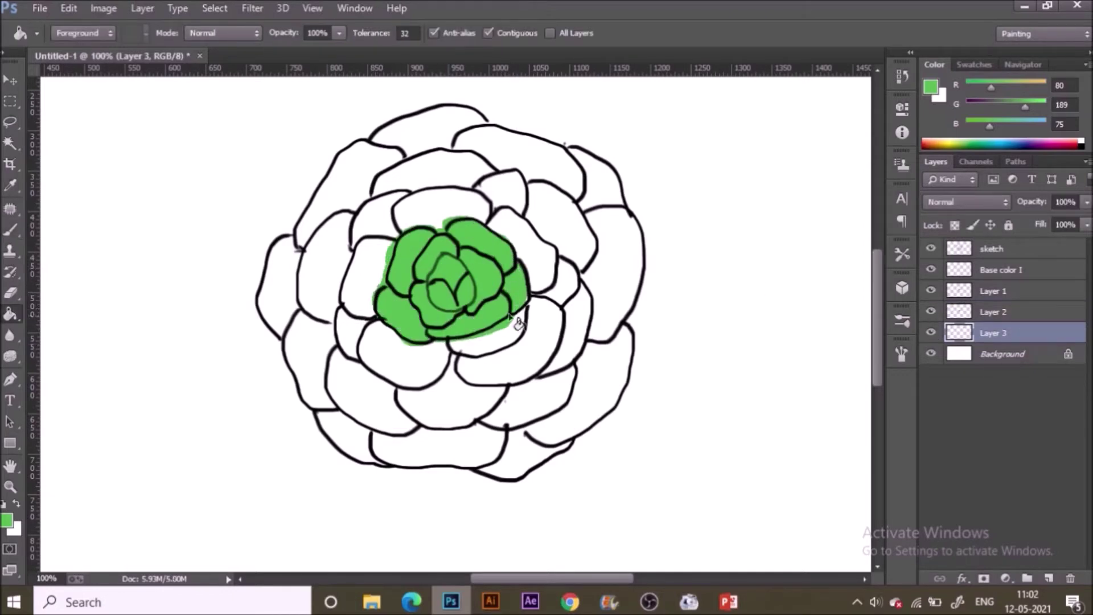
On a new layer above the Background, trace the four petals at the top, left, right and lower right and fill them green
key("b")
left_click(1013, 354)
left_click(1049, 579)
mouse_move(372, 319)
left_mouse_down()
mouse_move(371, 238)
mouse_move(433, 191)
mouse_move(553, 259)
mouse_move(530, 290)
left_mouse_up()
mouse_move(458, 350)
left_mouse_down()
mouse_move(485, 352)
mouse_move(526, 294)
left_mouse_up()
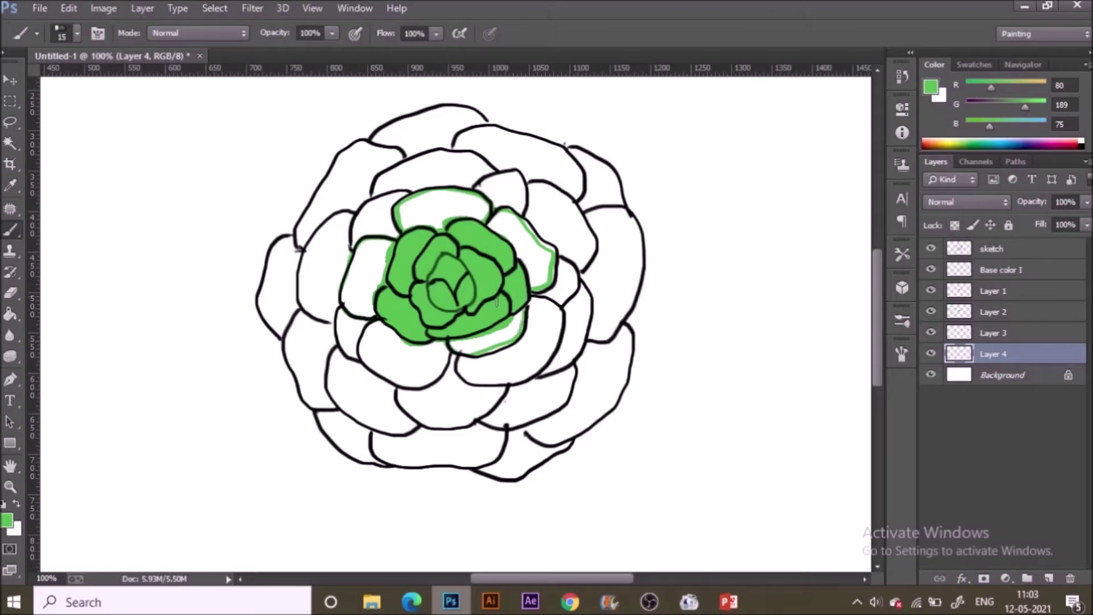
key("g")
left_click(530, 253)
left_click(488, 340)
left_click(373, 275)
left_click(450, 218)
On another new layer above the Background, trace the two large lower petals and two upper gap petals and fill them green
key("b")
left_click(1008, 375)
left_click(1058, 578)
mouse_move(370, 323)
left_mouse_down()
mouse_move(362, 349)
mouse_move(377, 370)
mouse_move(415, 385)
mouse_move(446, 353)
mouse_move(480, 381)
mouse_move(521, 375)
mouse_move(548, 351)
mouse_move(559, 297)
left_mouse_up()
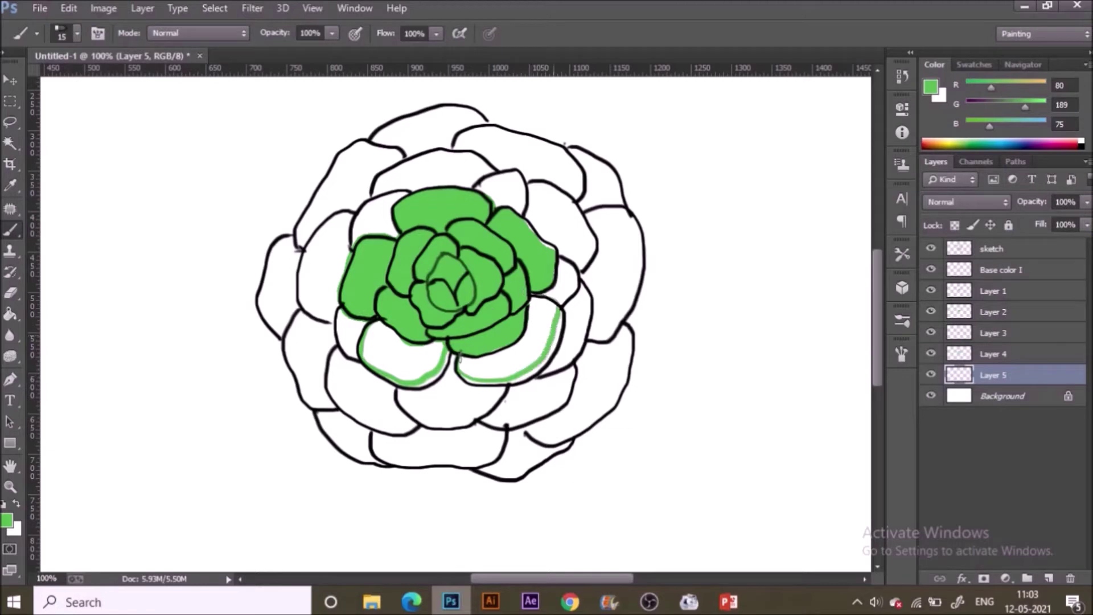
mouse_move(355, 260)
left_mouse_down()
mouse_move(376, 198)
mouse_move(488, 198)
mouse_move(507, 174)
mouse_move(521, 221)
left_mouse_up()
key("g")
left_click(501, 190)
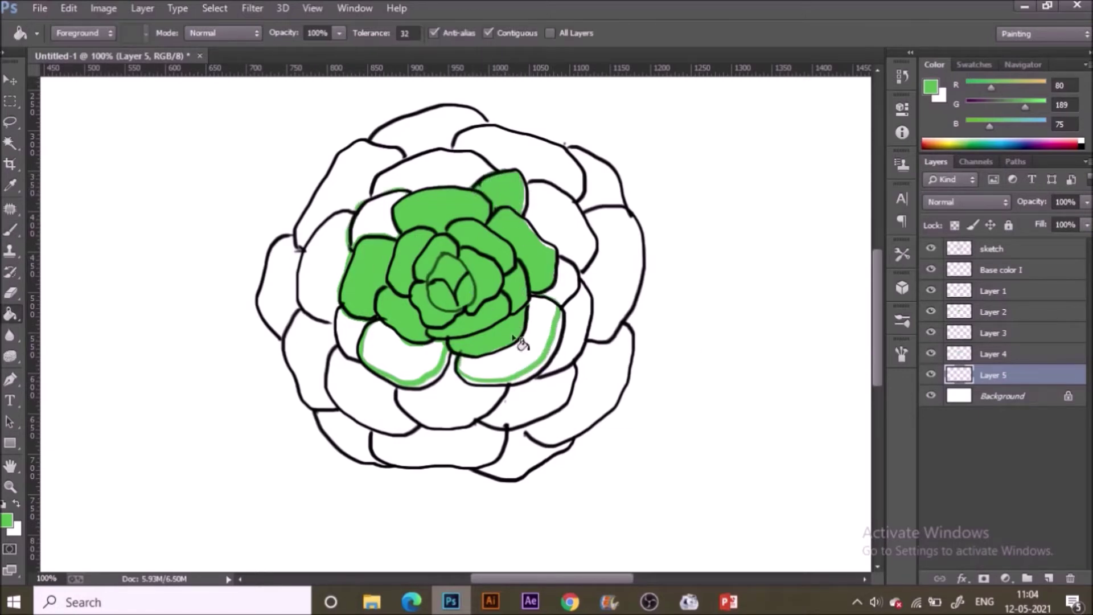
left_click(522, 342)
left_click(433, 346)
left_click(373, 222)
On a new layer above the Background, trace the top, bottom, small right and small lower-left petals bordering the green area and fill them green
left_click(1049, 578, "ctrl")
key("b")
left_click_drag(338, 311, 356, 353)
left_click_drag(426, 423, 476, 350)
left_click_drag(534, 369, 548, 262)
mouse_move(387, 168)
left_mouse_down()
mouse_move(472, 153)
mouse_move(505, 185)
left_mouse_up()
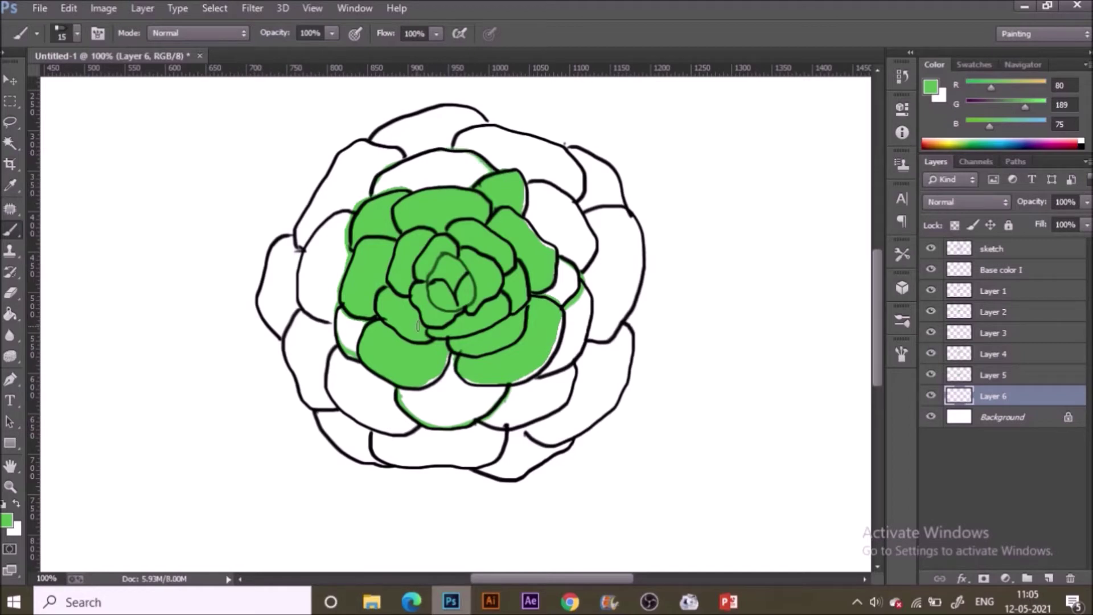
key("g")
left_click(348, 334)
left_click(433, 168)
left_click(570, 285)
left_click(450, 404)
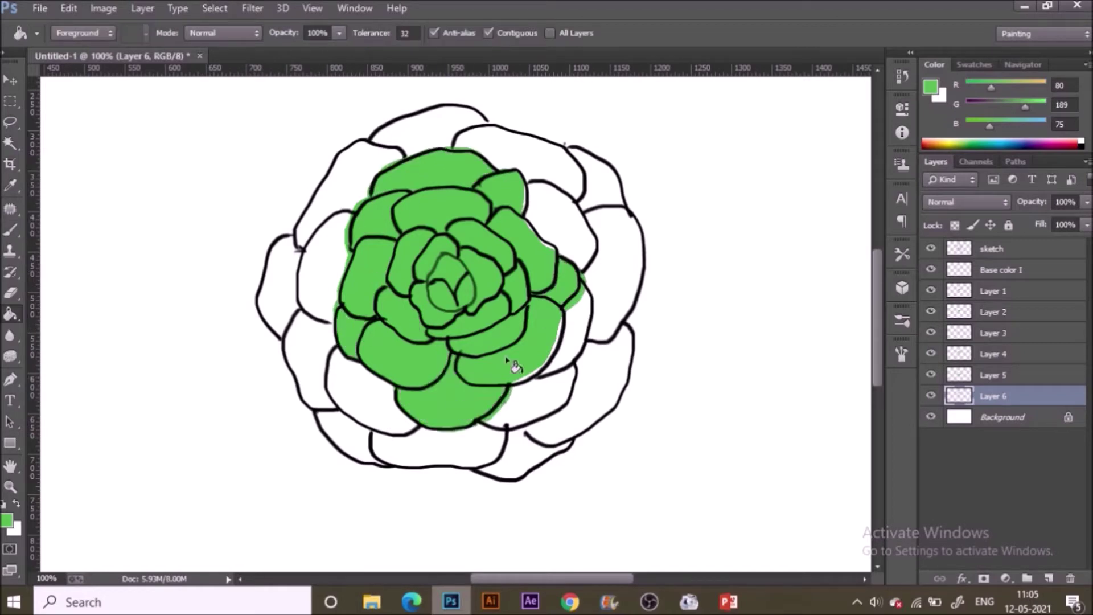
Add another layer above the Background, trace the narrow petal at the right edge of the green area and fill it green
key("b")
left_click(991, 426)
left_click(1049, 578)
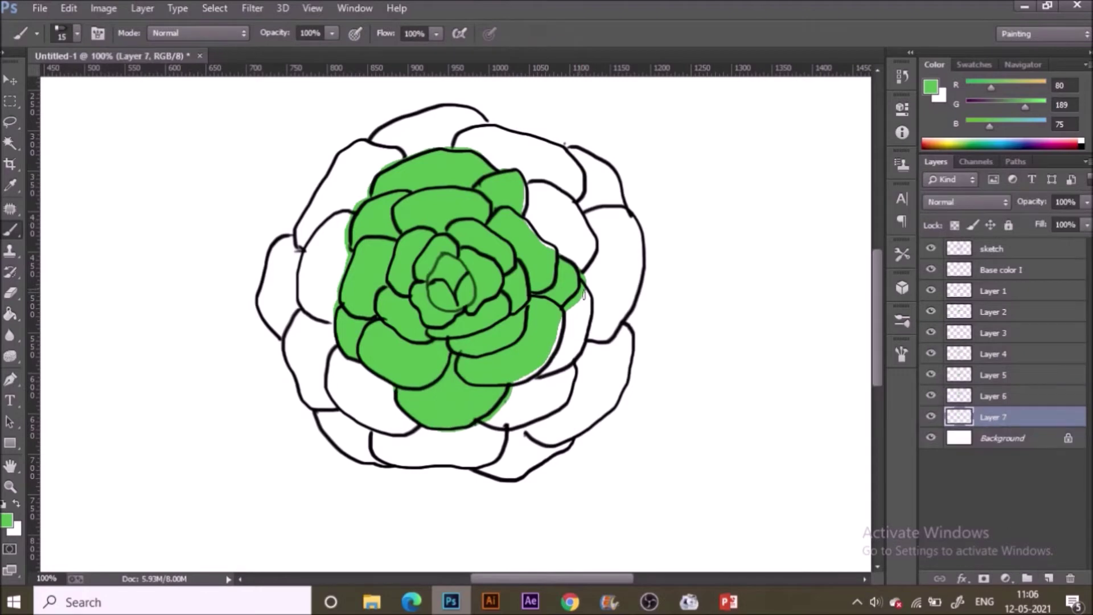
left_click_drag(580, 287, 524, 334)
key("g")
left_click(574, 331)
On a new layer above the Background, trace the lower-left, lower-right, upper-right and left petals around the green area in green
left_click(1003, 438)
left_click(1049, 578)
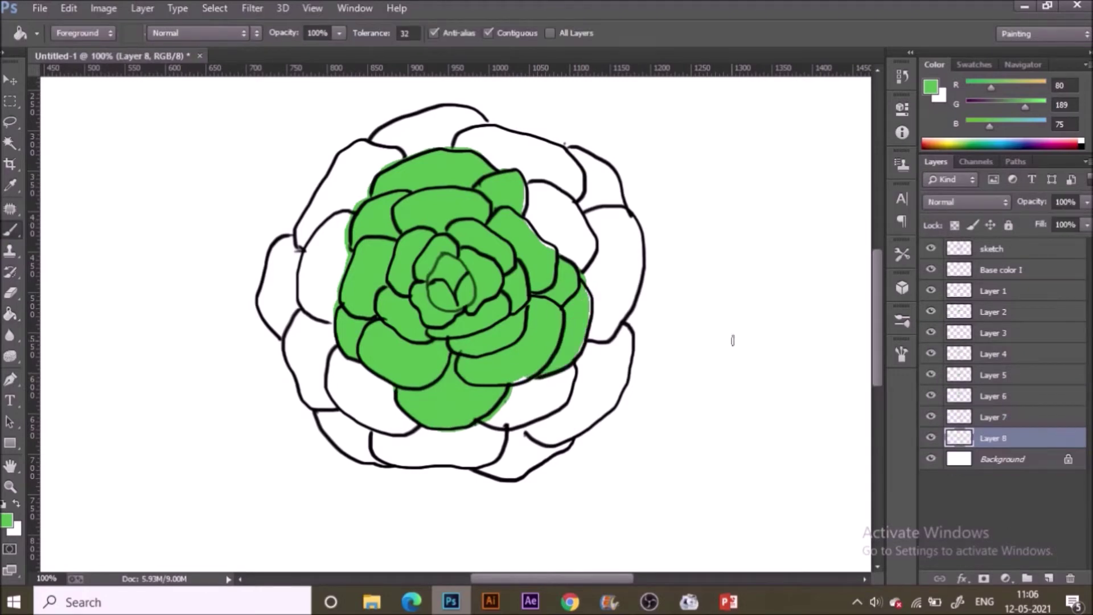
key("b")
mouse_move(331, 346)
left_mouse_down()
mouse_move(352, 414)
mouse_move(396, 433)
mouse_move(539, 415)
mouse_move(571, 369)
left_mouse_up()
mouse_move(525, 184)
left_mouse_down()
mouse_move(578, 212)
mouse_move(585, 269)
left_mouse_up()
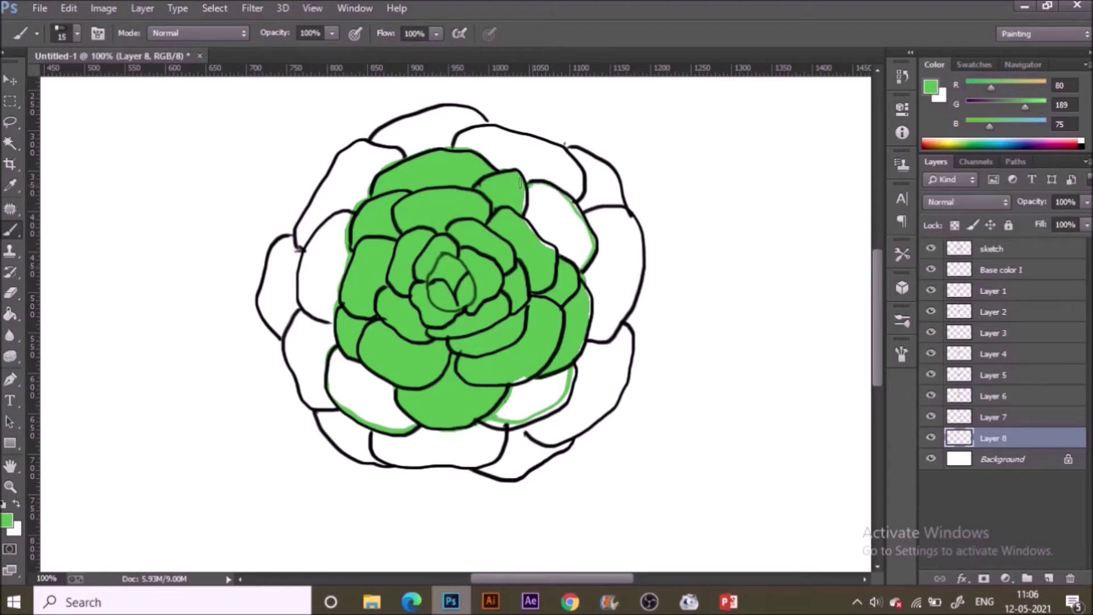
mouse_move(339, 212)
left_mouse_down()
mouse_move(304, 303)
mouse_move(364, 306)
left_mouse_up()
Fill the traced left, upper-right, lower-right and lower-left petals on Layer 8 with green, undoing the stray fill
key("g")
left_click(324, 268)
left_click(560, 228)
left_click(521, 392)
left_click(441, 391)
key("ctrl+z")
left_click(368, 380)
On a new layer above the Background, trace the outer petals at the upper right, right, bottom, lower left and upper left in green
key("b")
left_click(1045, 459)
key("ctrl+shift+alt+n")
mouse_move(456, 138)
left_mouse_down()
mouse_move(576, 163)
mouse_move(581, 199)
mouse_move(639, 239)
mouse_move(609, 336)
mouse_move(589, 342)
left_mouse_up()
mouse_move(505, 421)
left_mouse_down()
mouse_move(471, 468)
mouse_move(401, 467)
mouse_move(372, 424)
mouse_move(482, 396)
mouse_move(504, 428)
mouse_move(352, 403)
mouse_move(290, 377)
mouse_move(290, 311)
left_mouse_up()
mouse_move(296, 244)
left_mouse_down()
mouse_move(348, 145)
mouse_move(411, 170)
left_mouse_up()
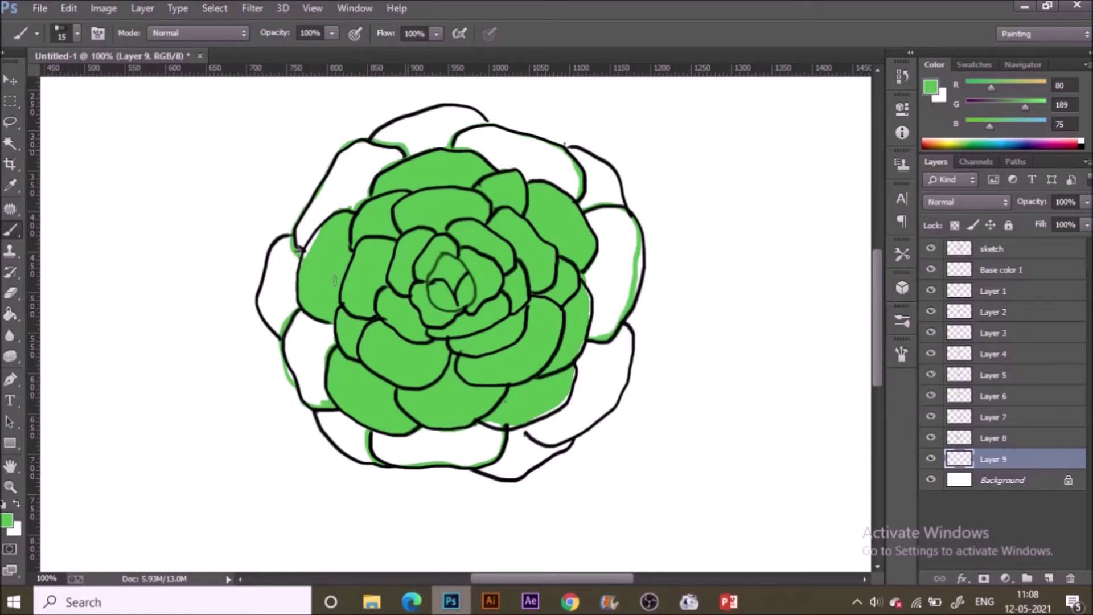
Fill the five outer petals traced on Layer 9 with green
key("g")
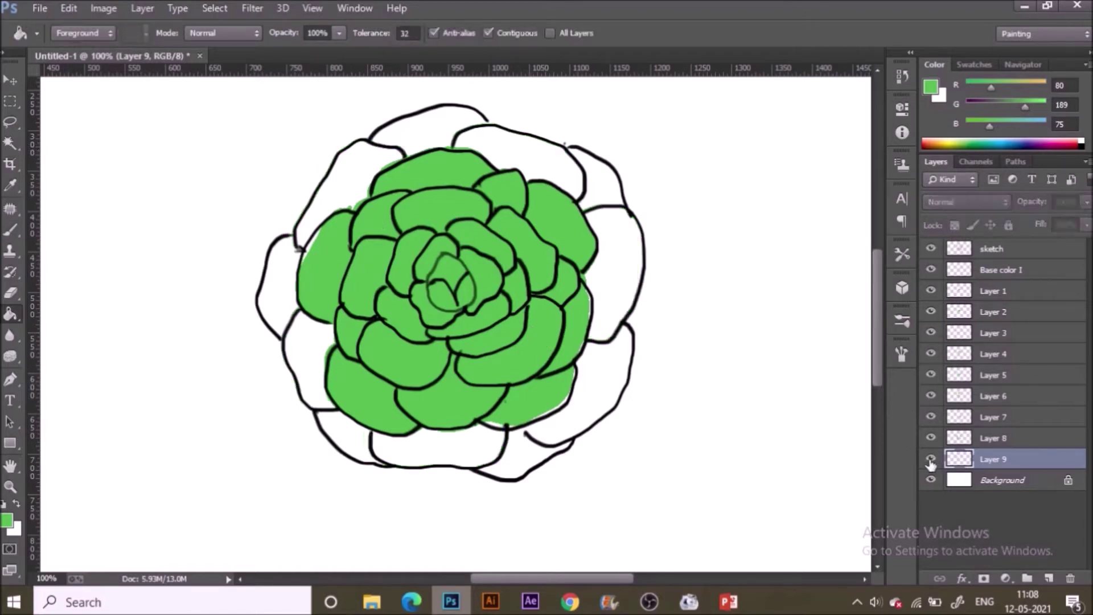
left_click(558, 175)
left_click(618, 289)
left_click(470, 445)
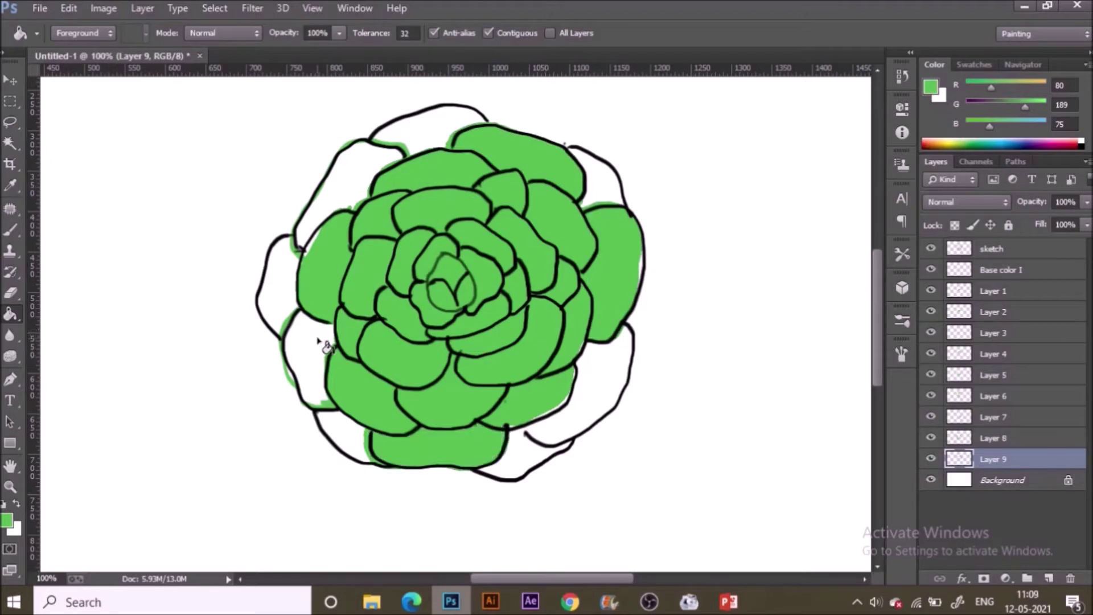
left_click(323, 343)
left_click(356, 200)
On a new layer above the Background, trace the outermost petals at the top, upper right, lower right, lower left and far left in green
left_click(1049, 579)
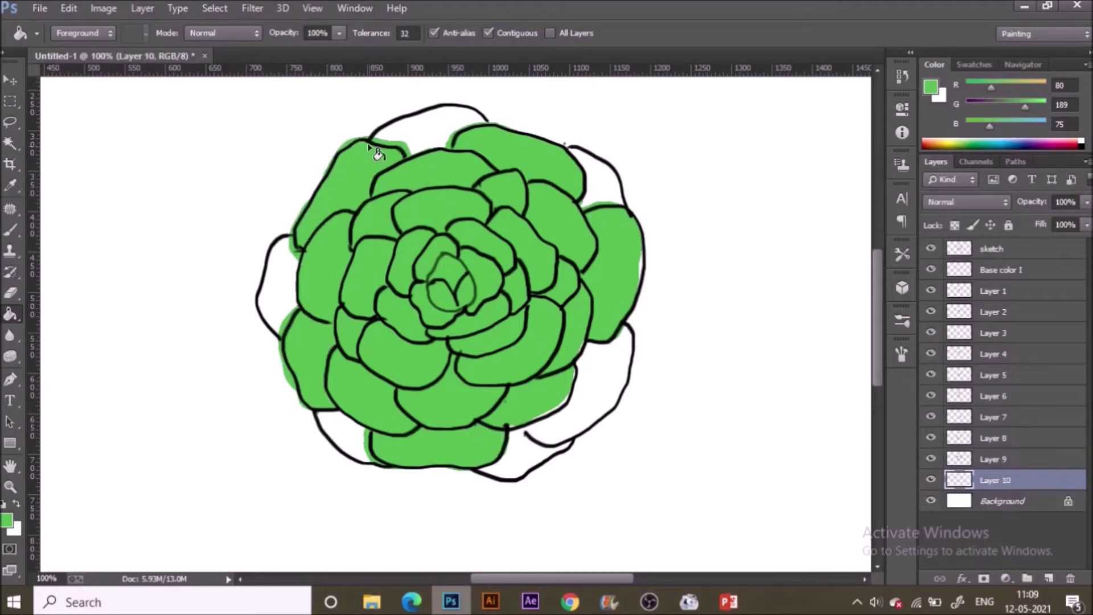
key("b")
mouse_move(382, 130)
left_mouse_down()
mouse_move(448, 108)
mouse_move(492, 139)
left_mouse_up()
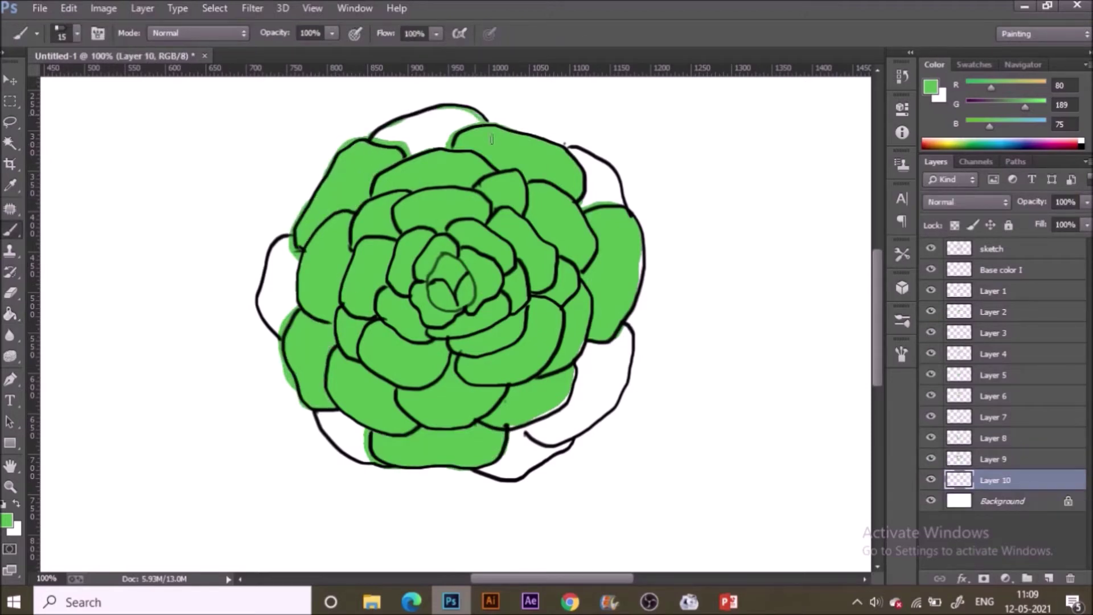
mouse_move(566, 144)
left_mouse_down()
mouse_move(614, 176)
mouse_move(628, 211)
left_mouse_up()
mouse_move(628, 327)
left_mouse_down()
mouse_move(624, 381)
mouse_move(589, 428)
mouse_move(556, 439)
left_mouse_up()
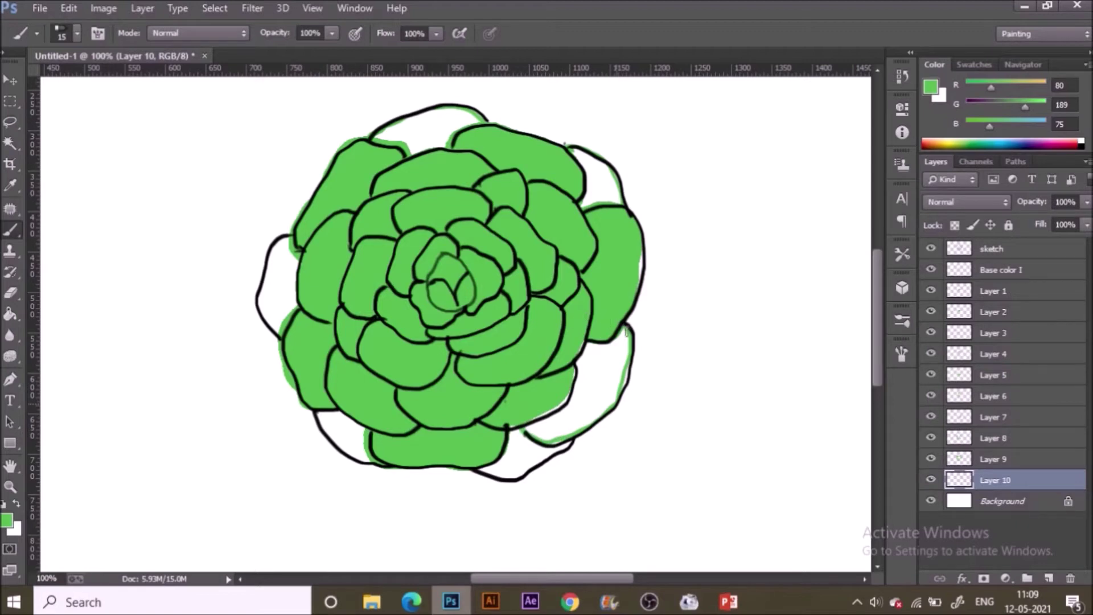
left_click_drag(338, 444, 313, 418)
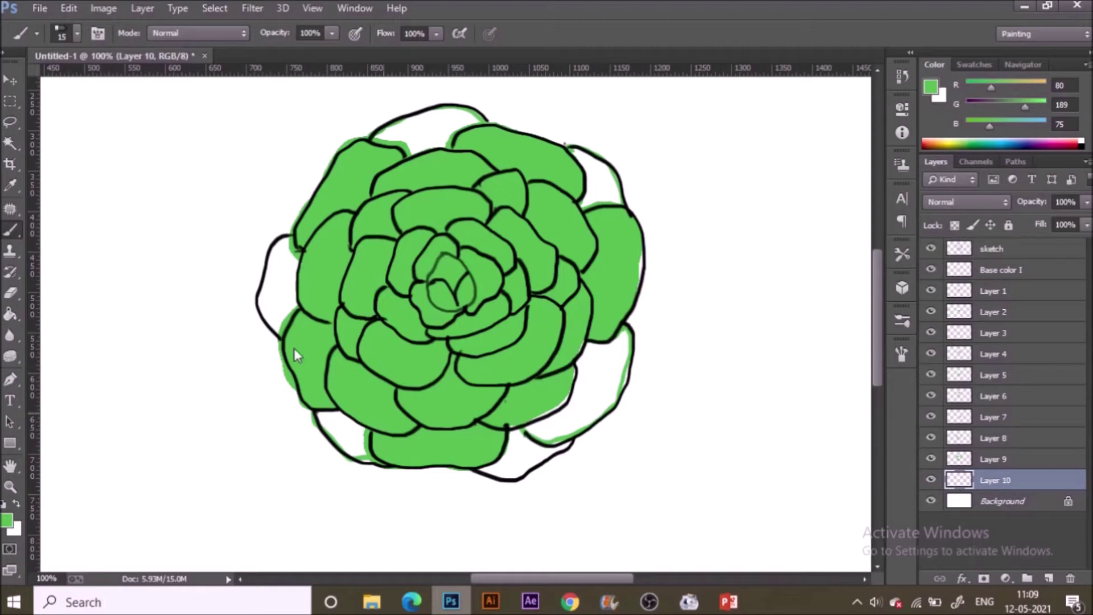
left_click_drag(265, 323, 270, 252)
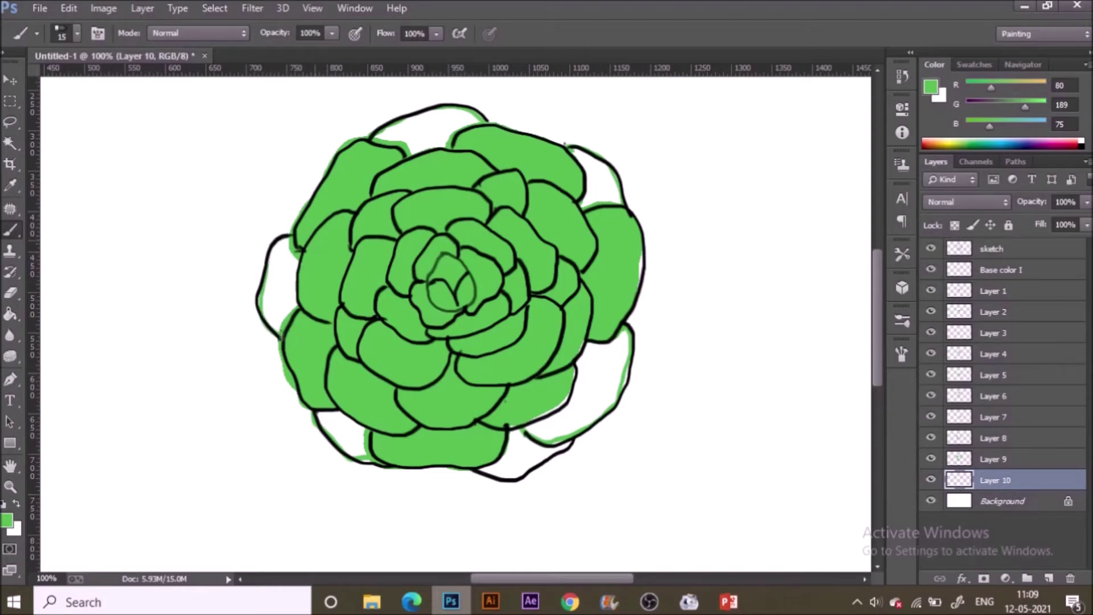
Fill the five outermost petals traced on Layer 10 with green
key("g")
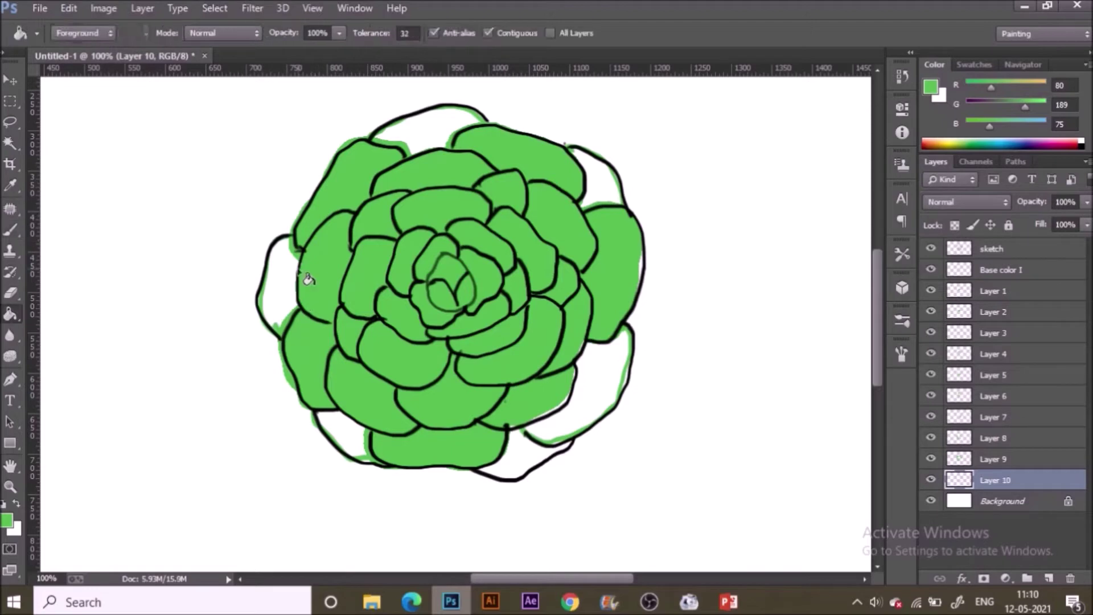
left_click(544, 171)
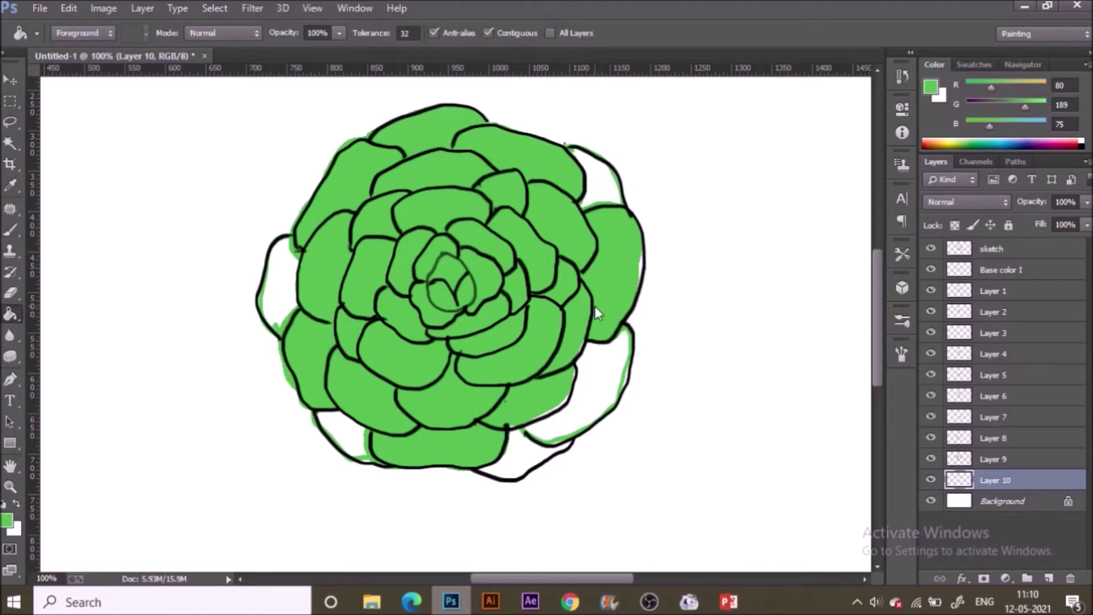
left_click(353, 434)
left_click(282, 295)
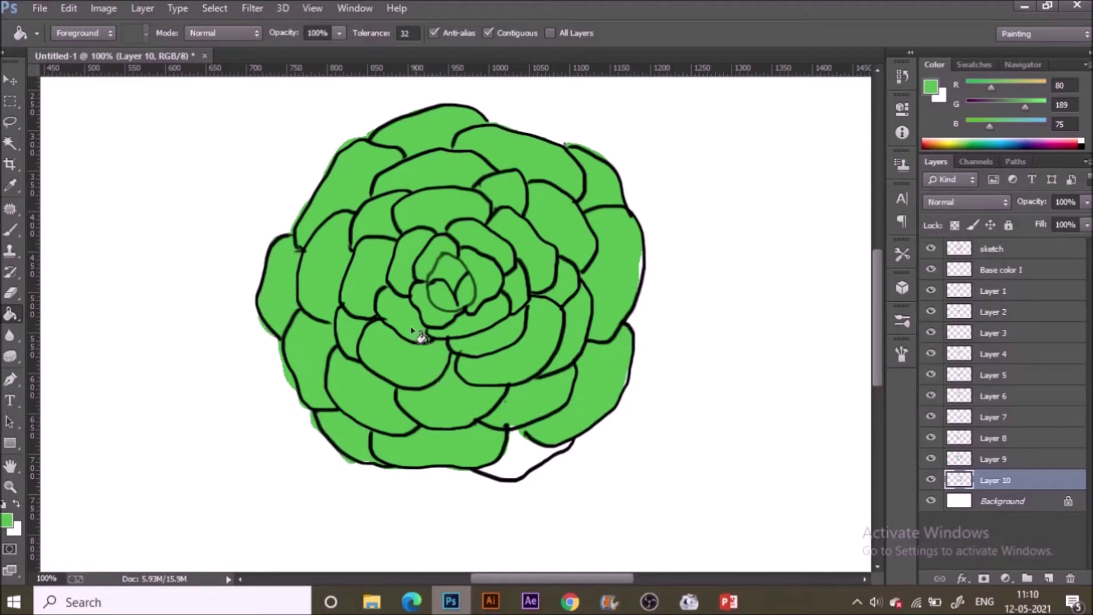
On a new layer above the Background, trace the remaining white petal at the flower's bottom edge and fill it green
key("b")
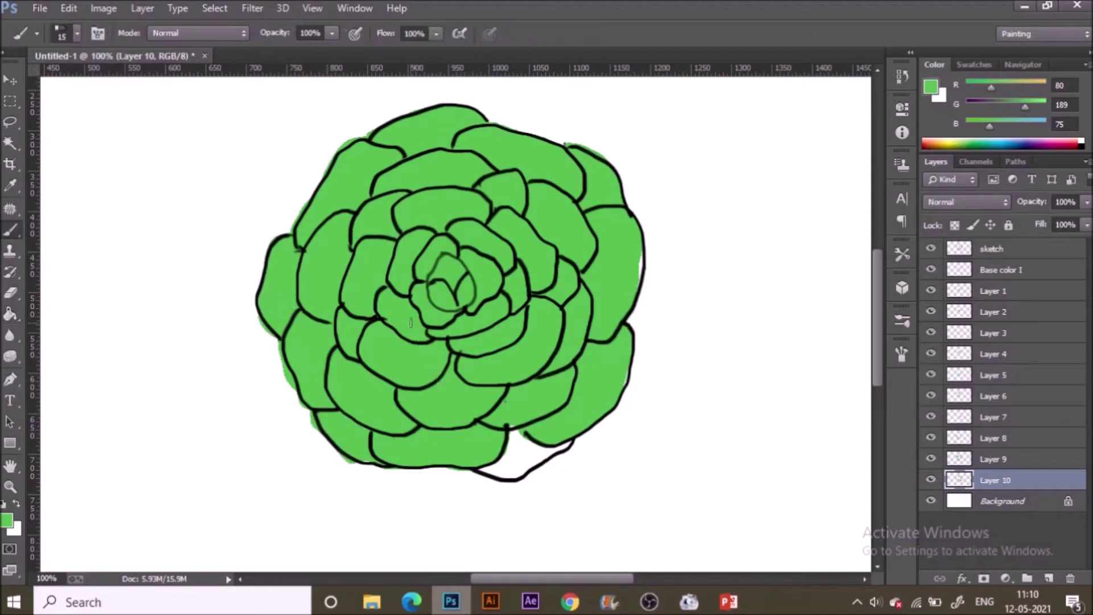
left_click(1002, 501)
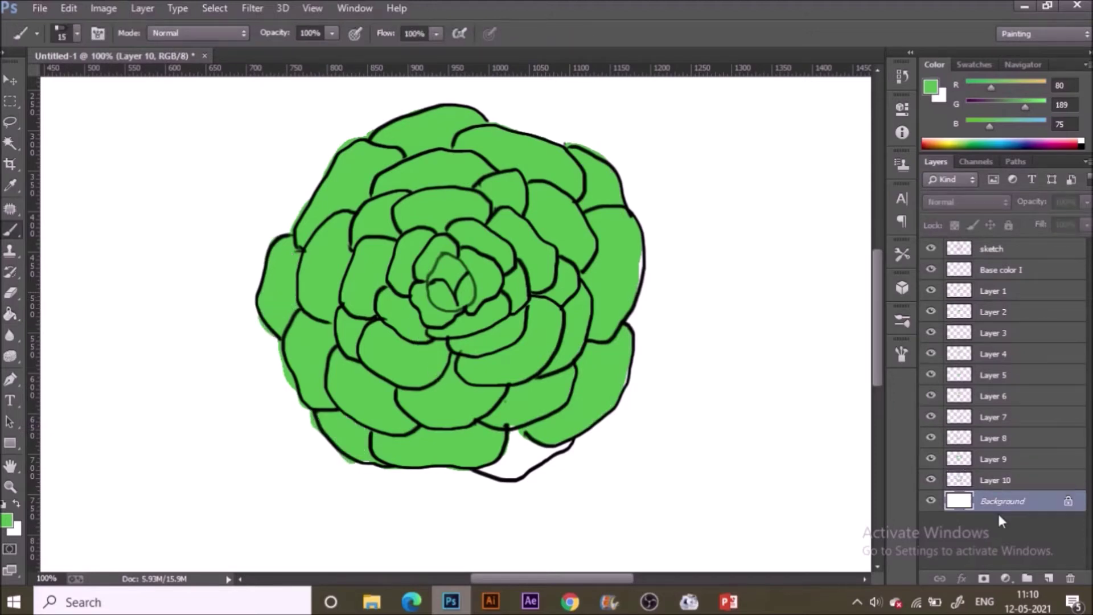
left_click(1049, 578)
key("g")
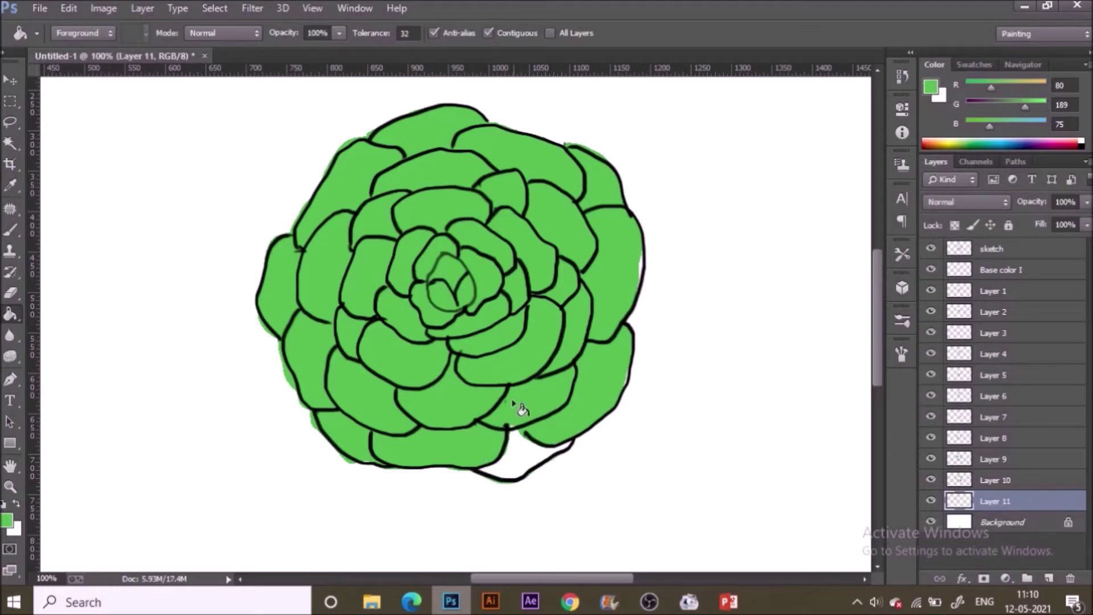
left_click(532, 465)
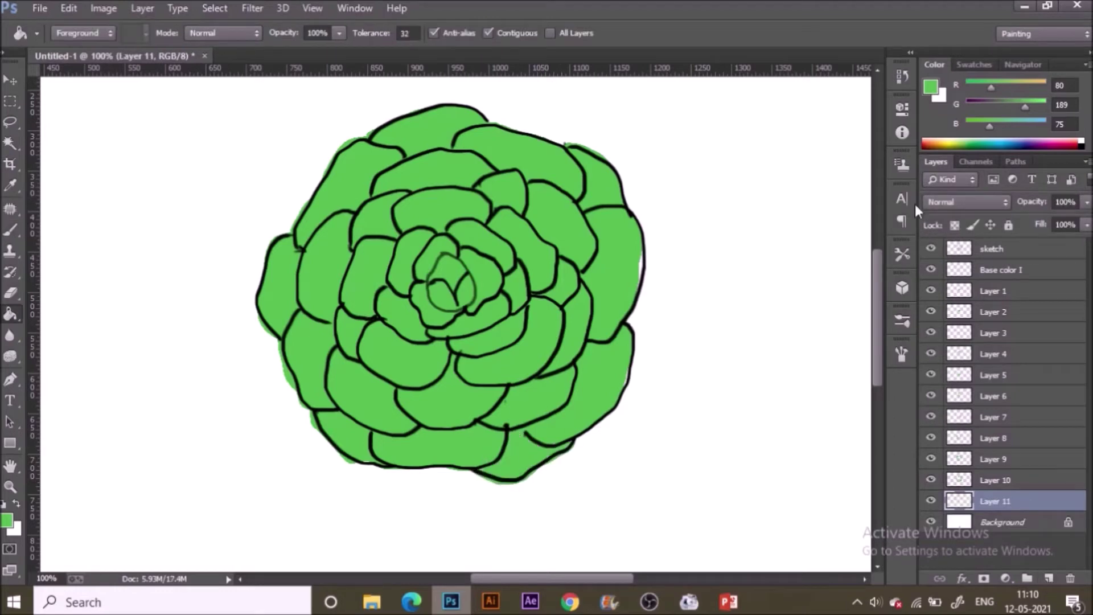
Load the painted shape of the Base color 1 layer as a selection and hide the sketch layer
left_click(930, 250)
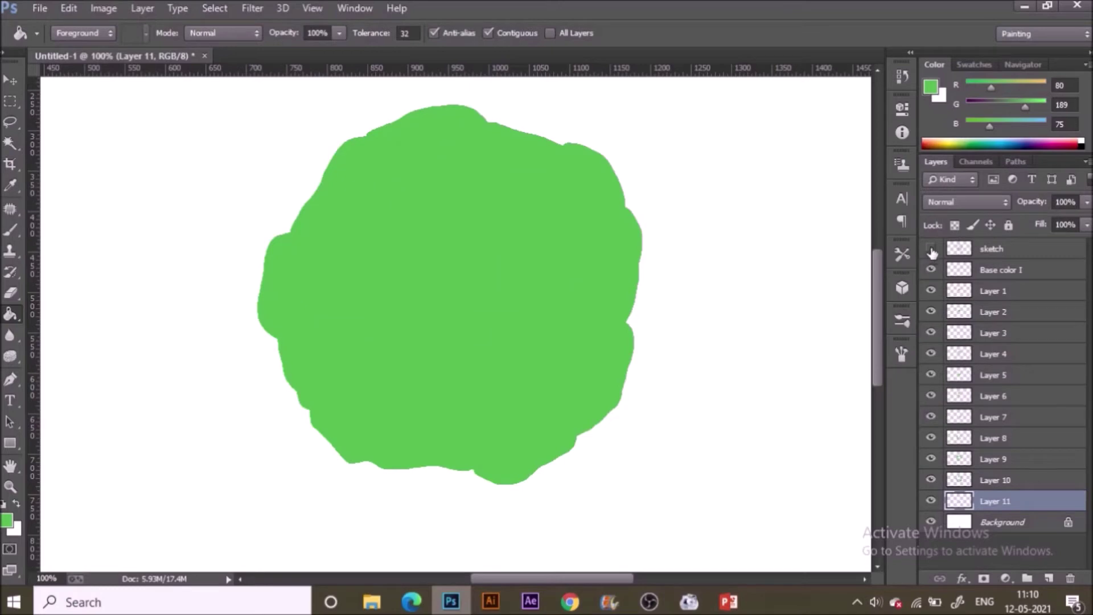
left_click(931, 250)
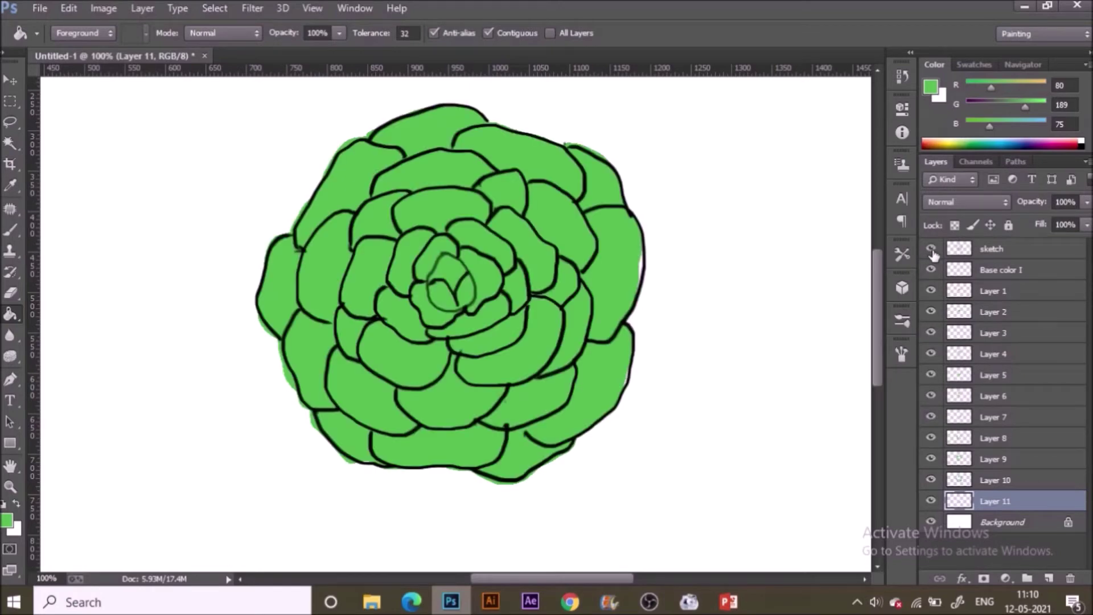
left_click(962, 276)
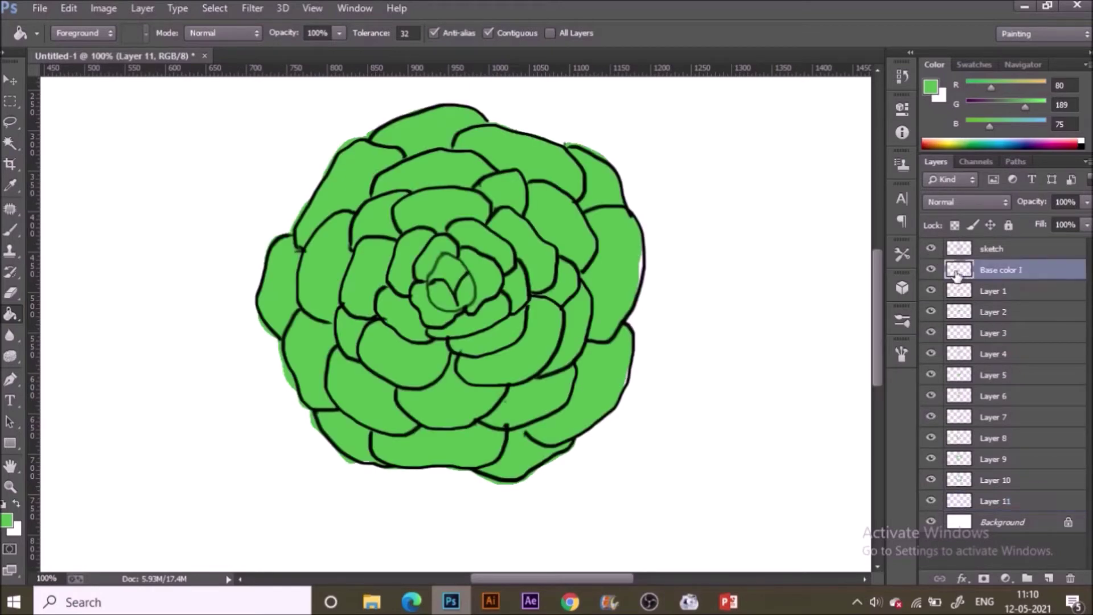
left_click_drag(955, 283, 966, 279)
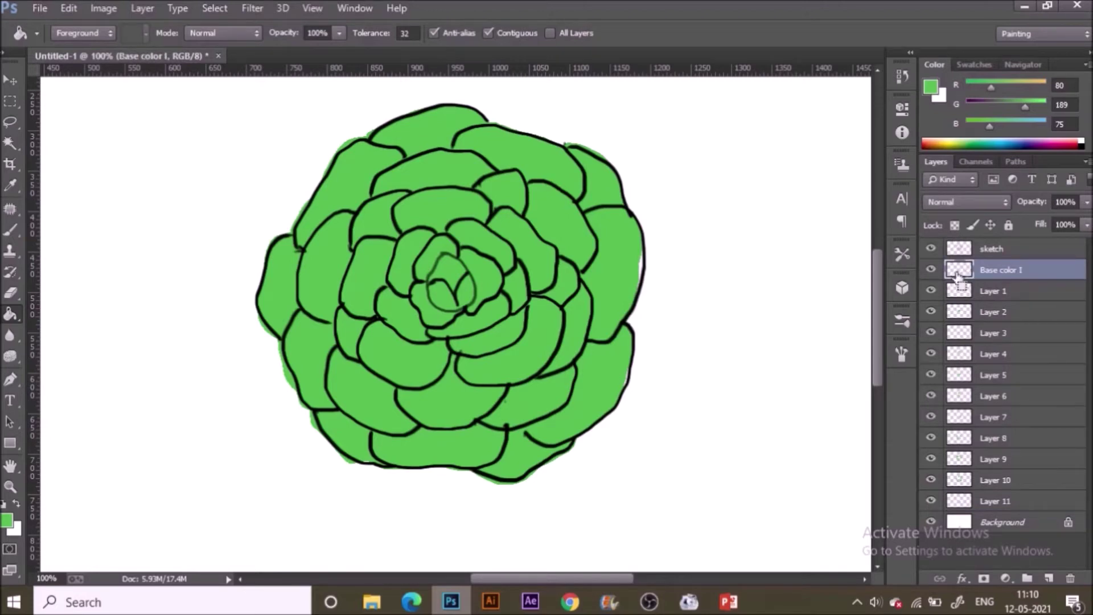
left_click(931, 249)
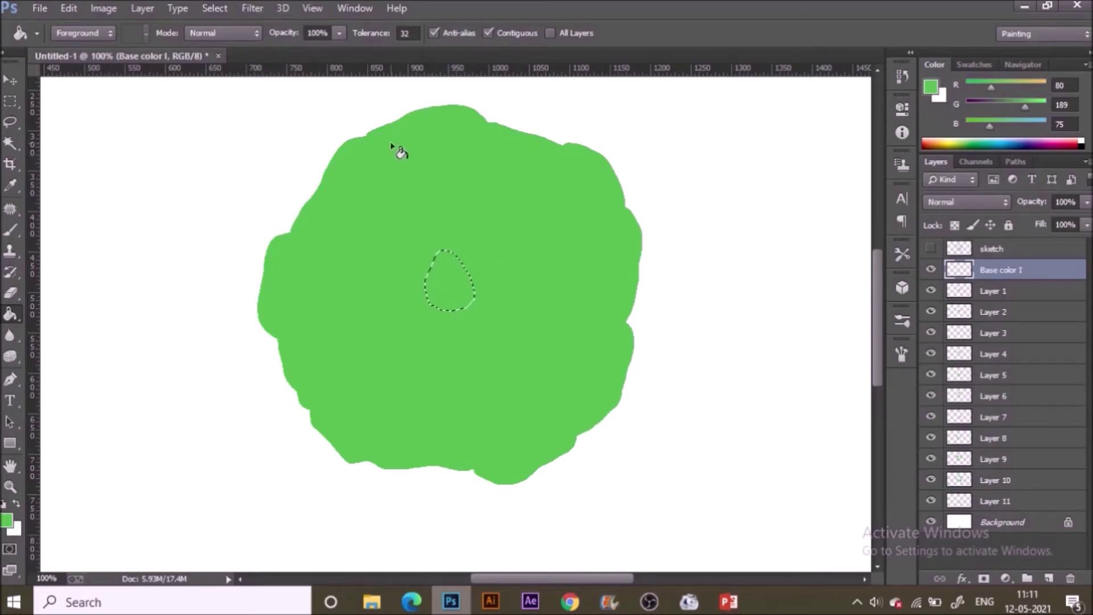
Feather the flower-centre selection with a radius of 10 pixels
left_click(216, 7)
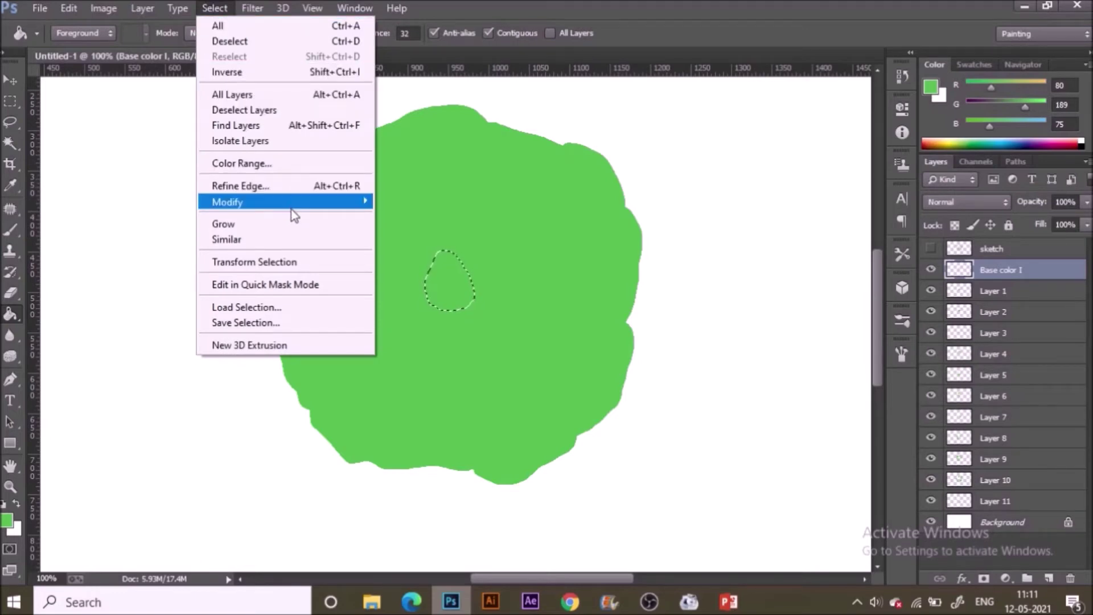
mouse_move(304, 208)
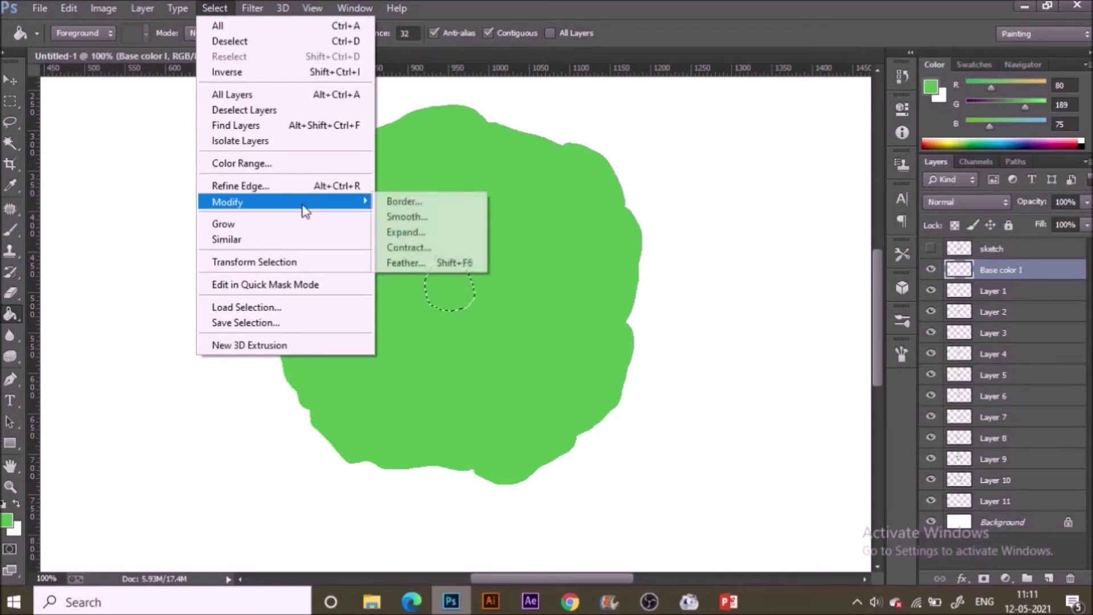
left_click(429, 262)
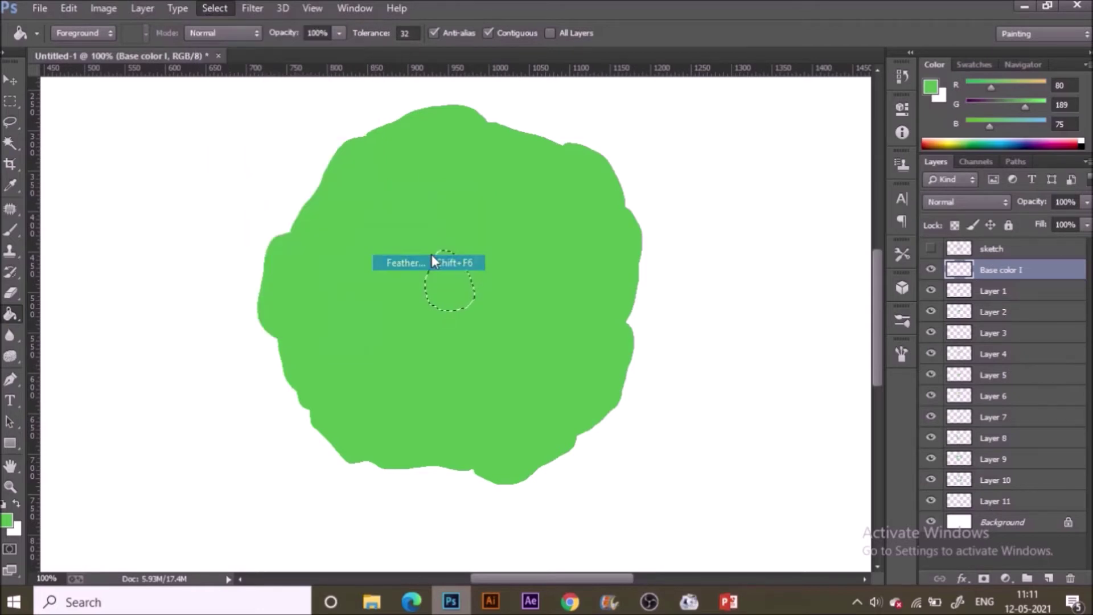
type("10")
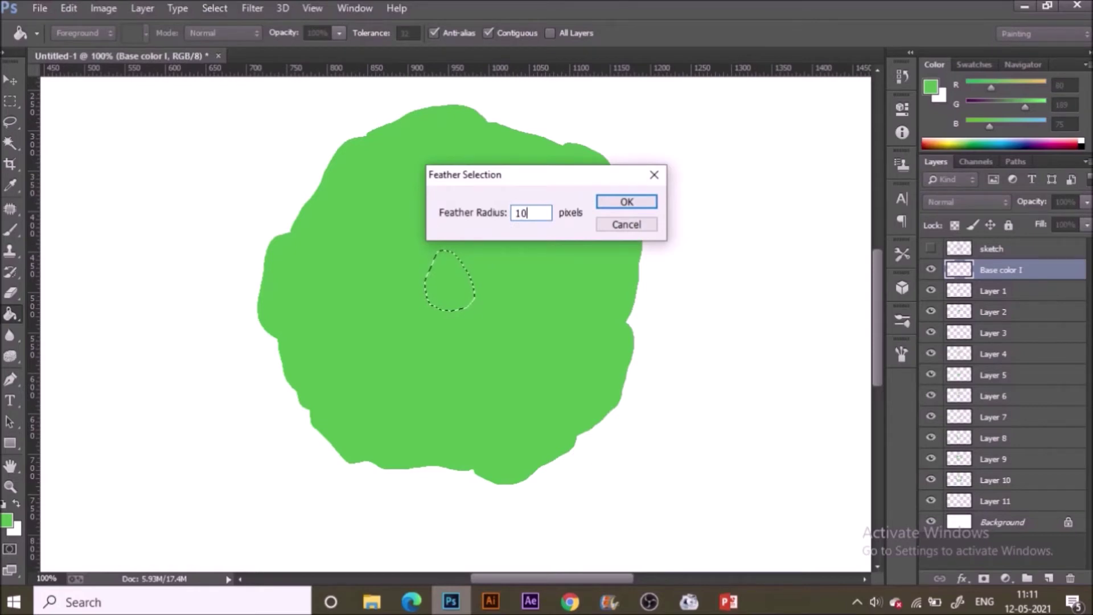
left_click(623, 208)
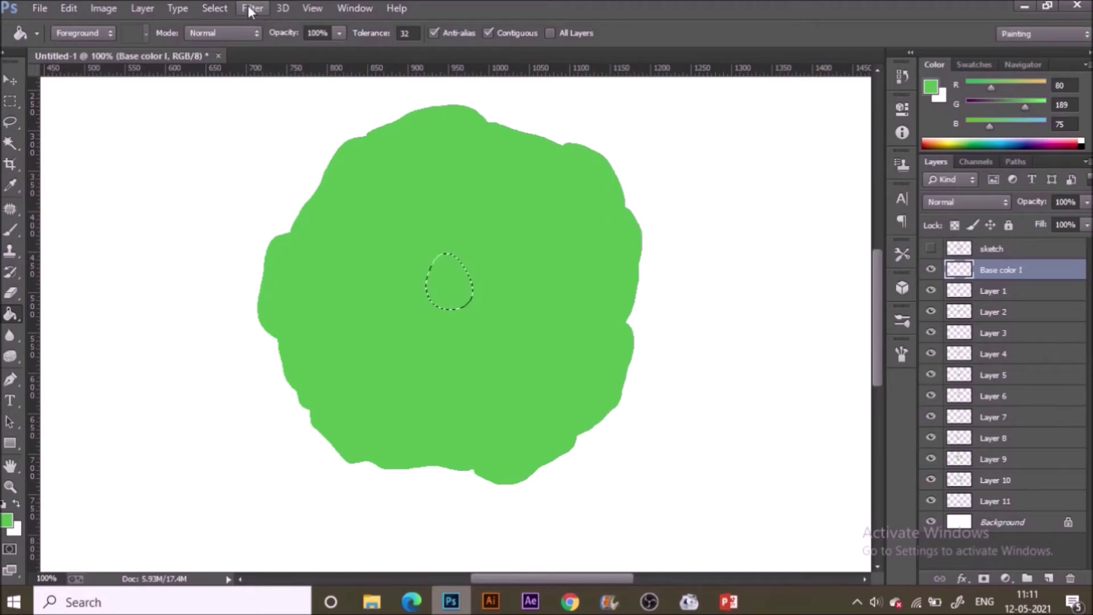
Apply Hue/Saturation to the feathered flower centre on Base color 1 with Hue -22, Saturation +37 and Lightness +25
key("v")
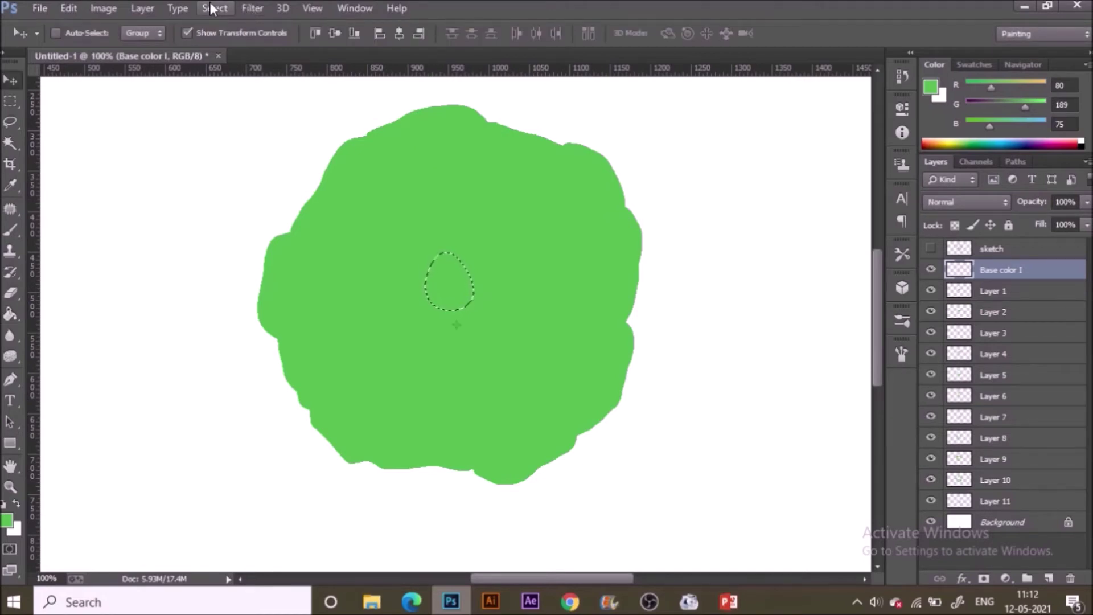
left_click(103, 8)
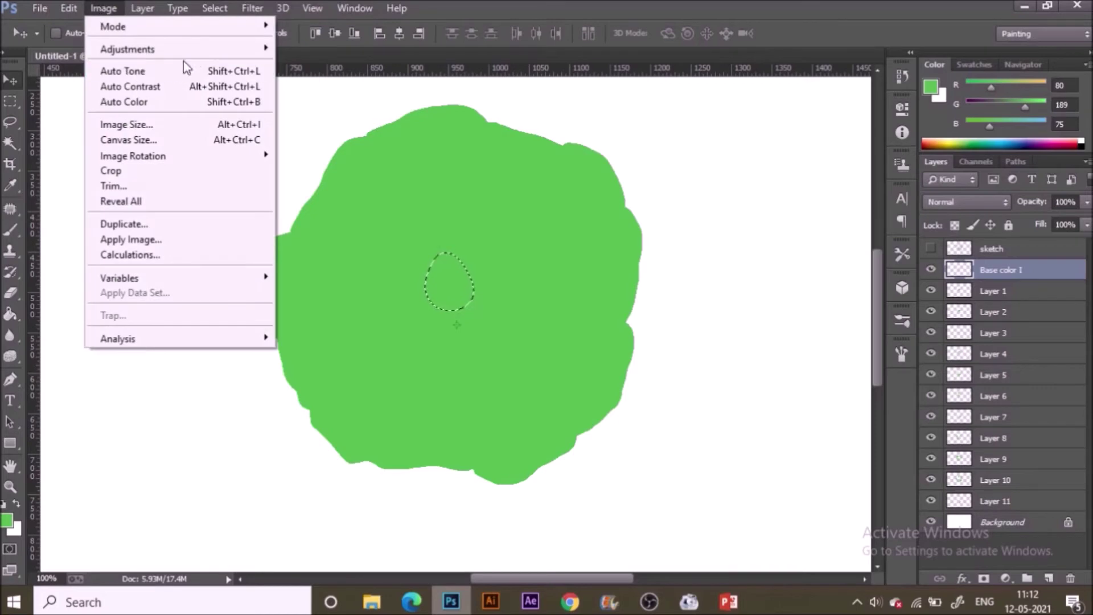
mouse_move(209, 54)
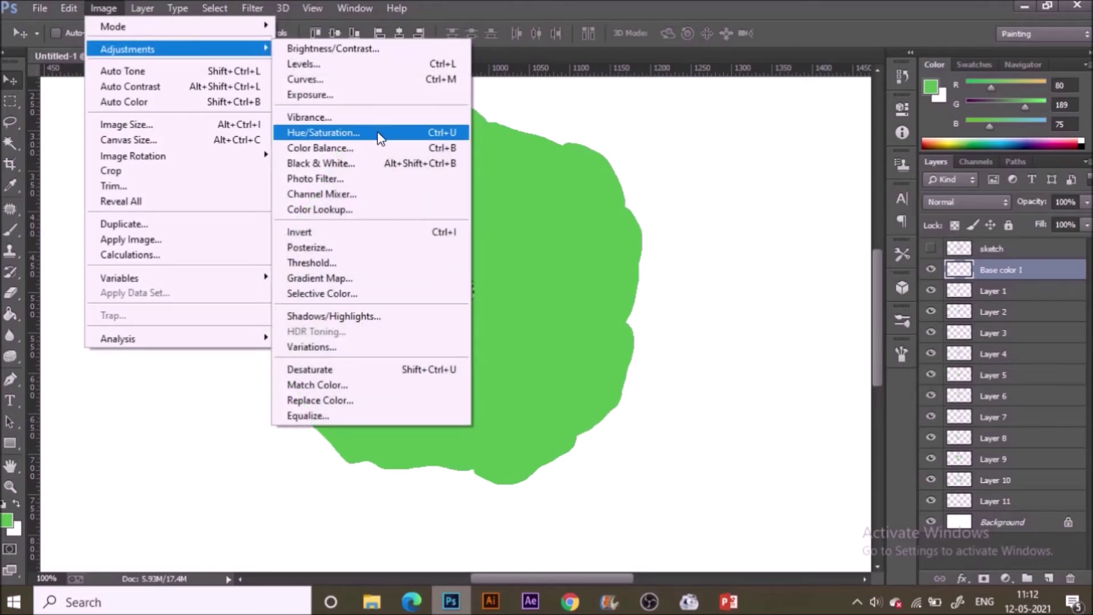
key("Escape")
key("i")
key("ctrl+u")
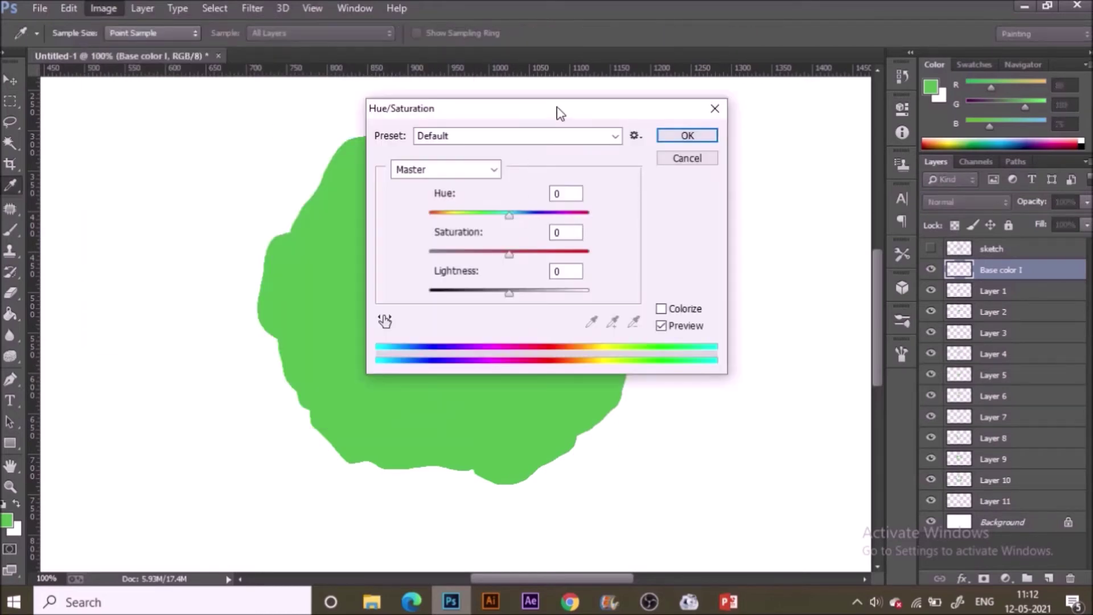
left_click_drag(560, 116, 745, 113)
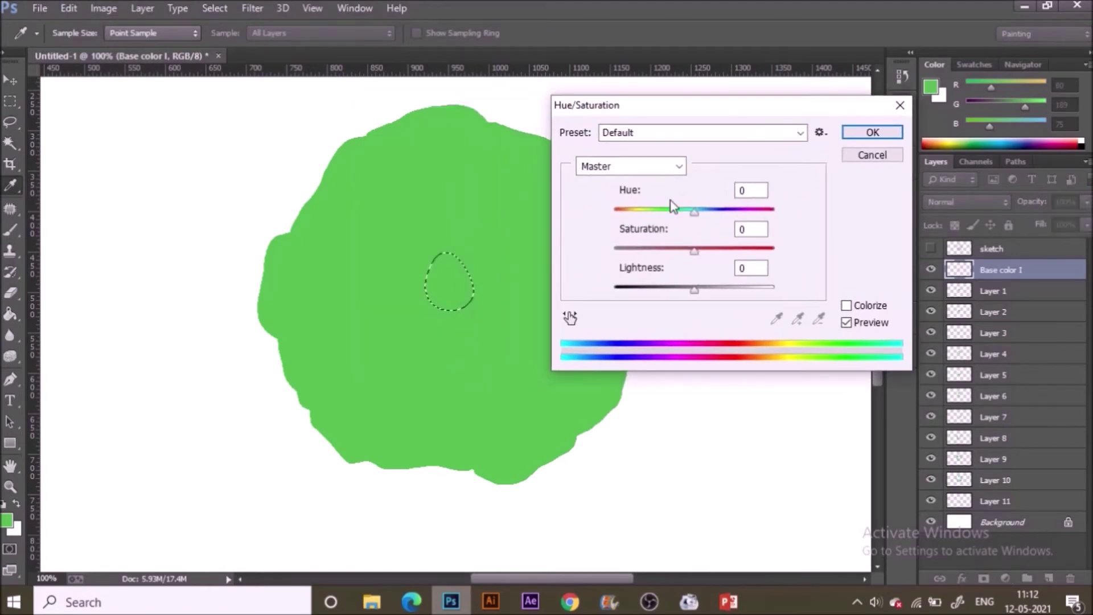
left_click_drag(697, 217, 678, 221)
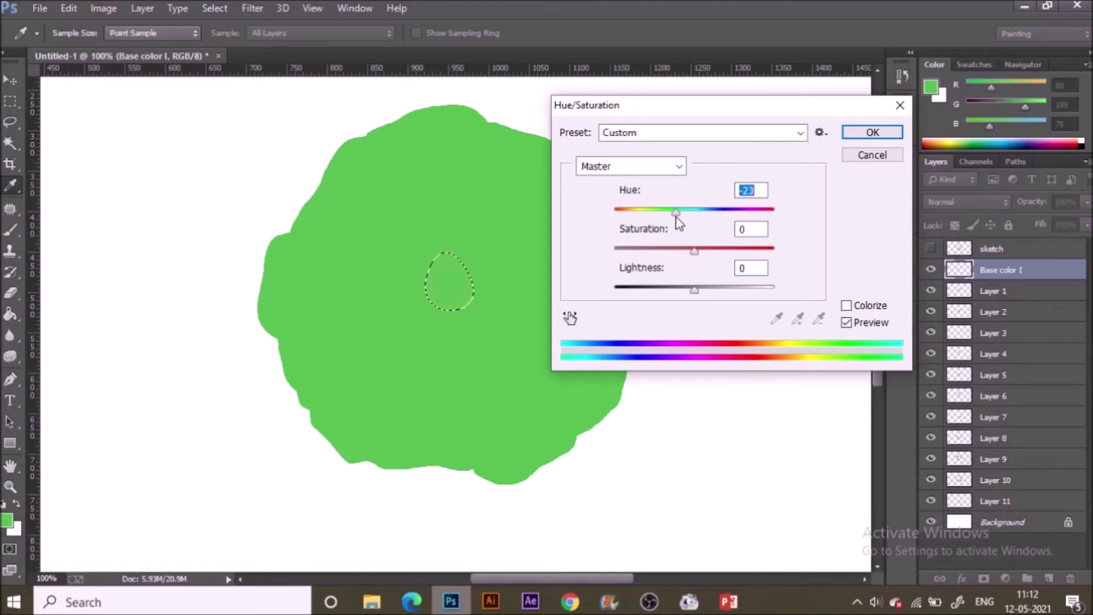
left_click_drag(679, 251, 724, 251)
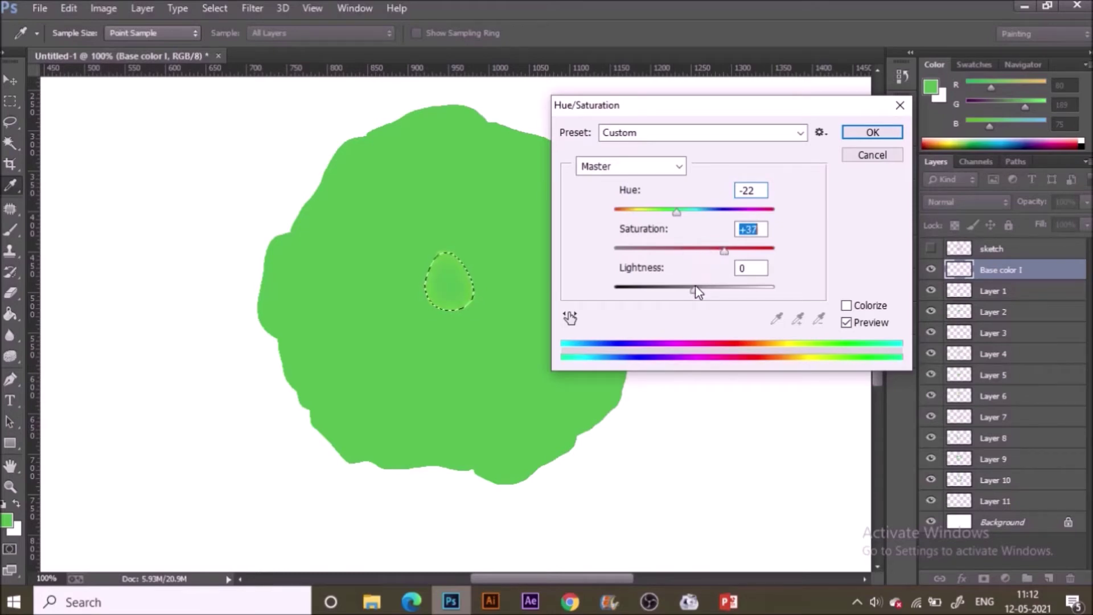
left_click_drag(692, 289, 714, 291)
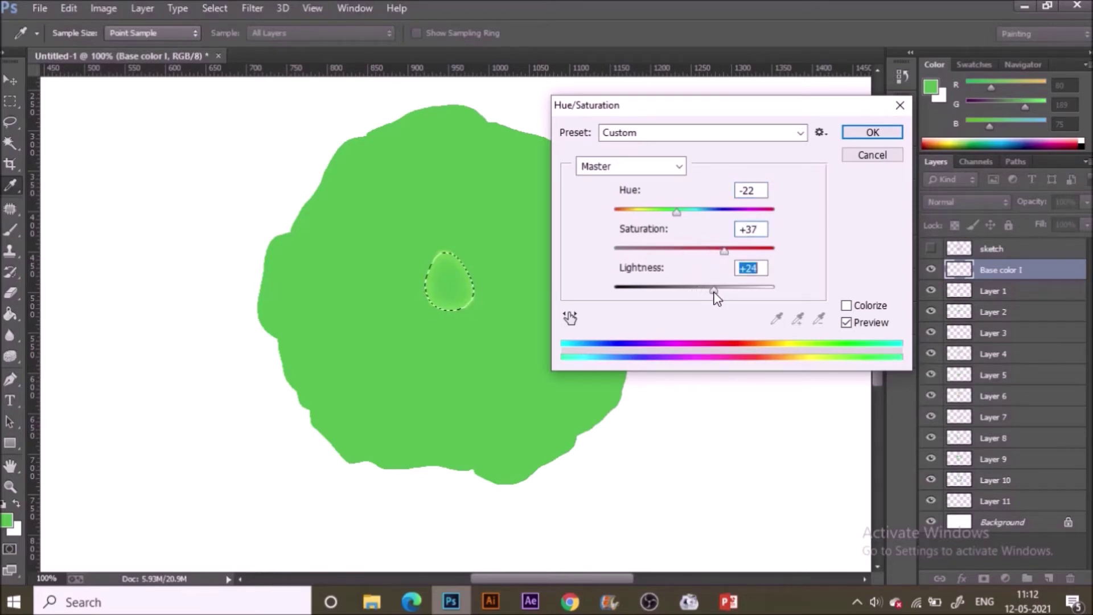
left_click(862, 137)
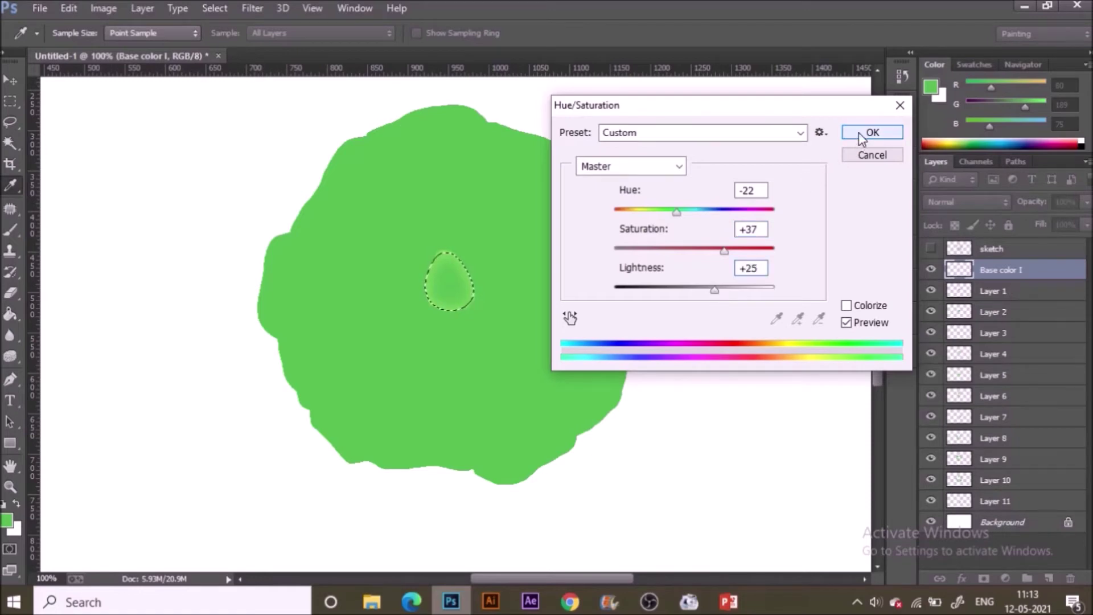
left_click(859, 132)
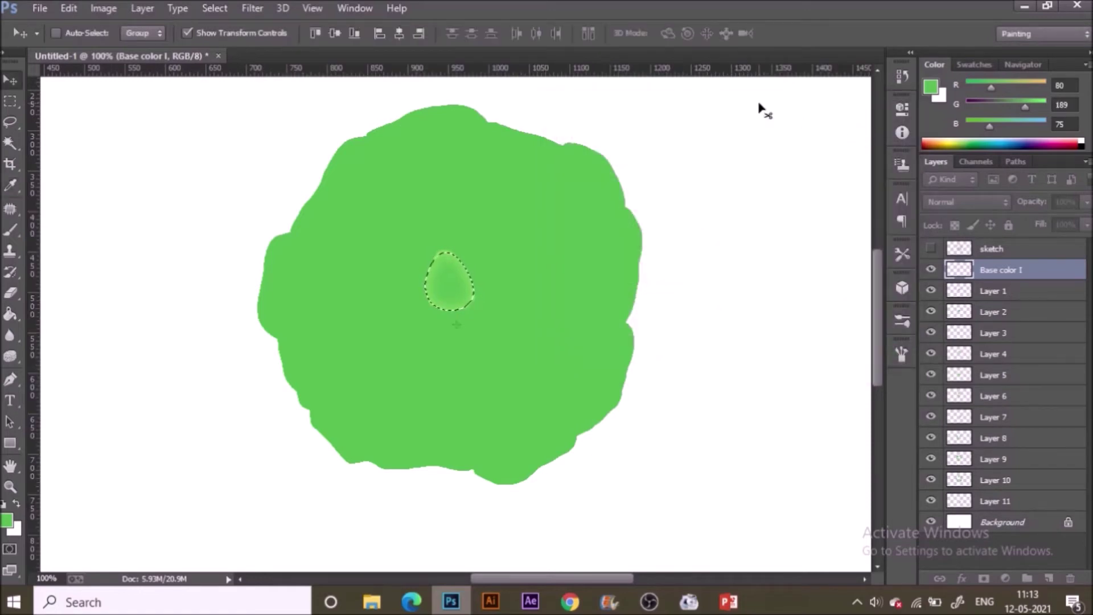
Deselect the flower centre, turn off the transform controls, and load Layer 1's painted shape as a selection
key("ctrl+d")
left_click(186, 34)
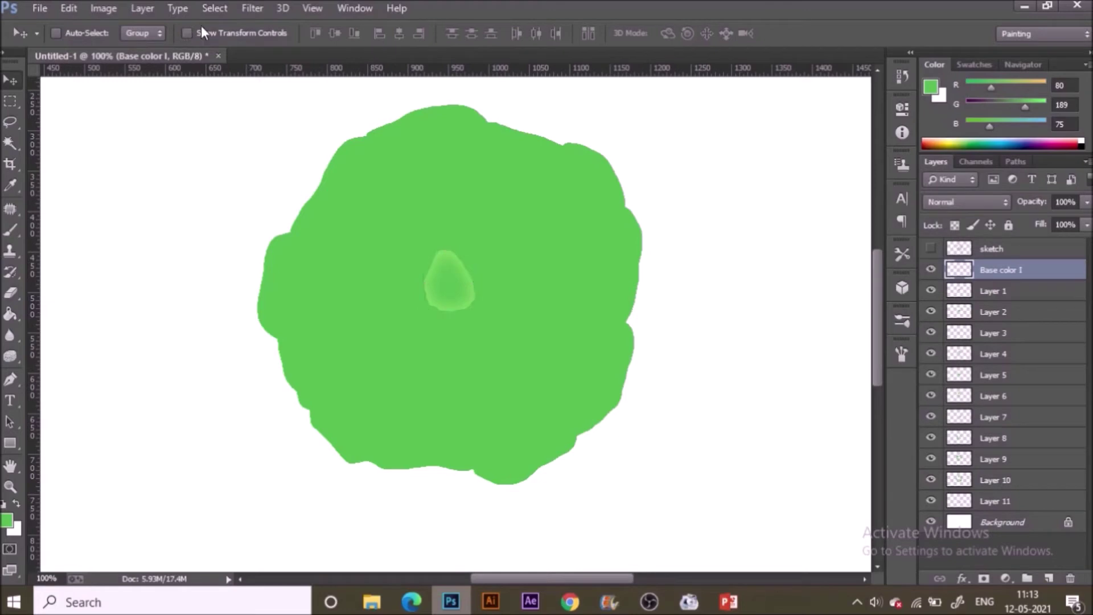
left_click(1003, 293)
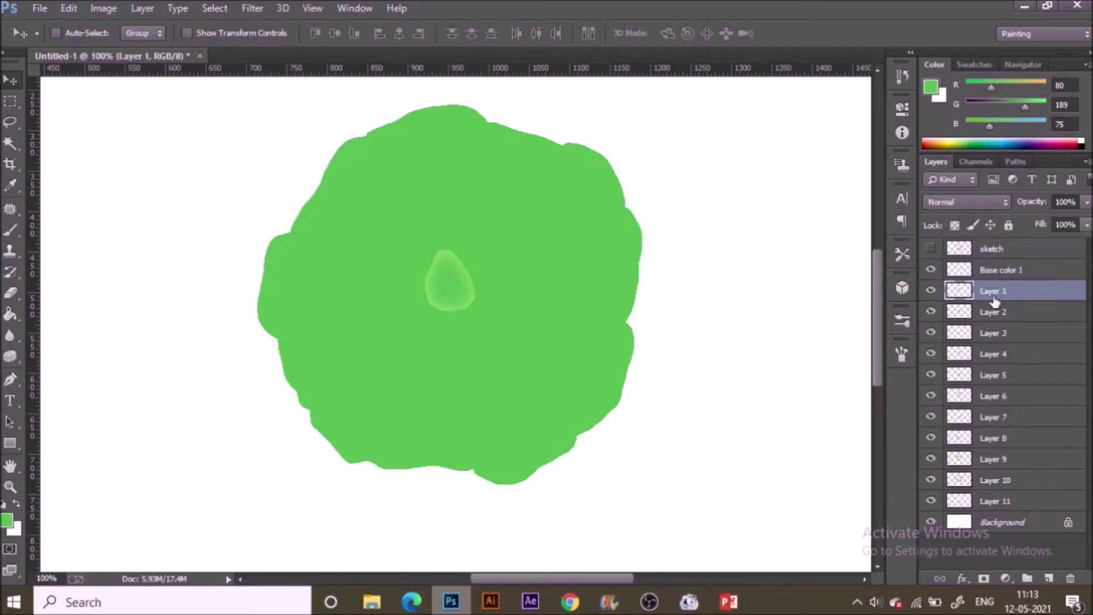
left_click(962, 291, "ctrl")
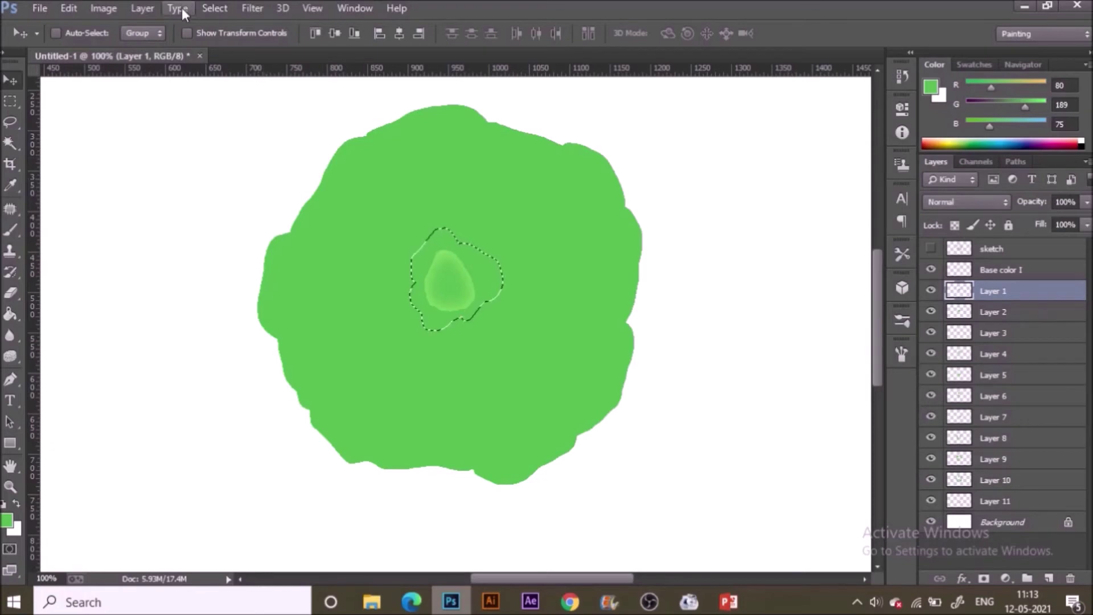
Feather the Layer 1 selection with a radius of 13 pixels
left_click(226, 7)
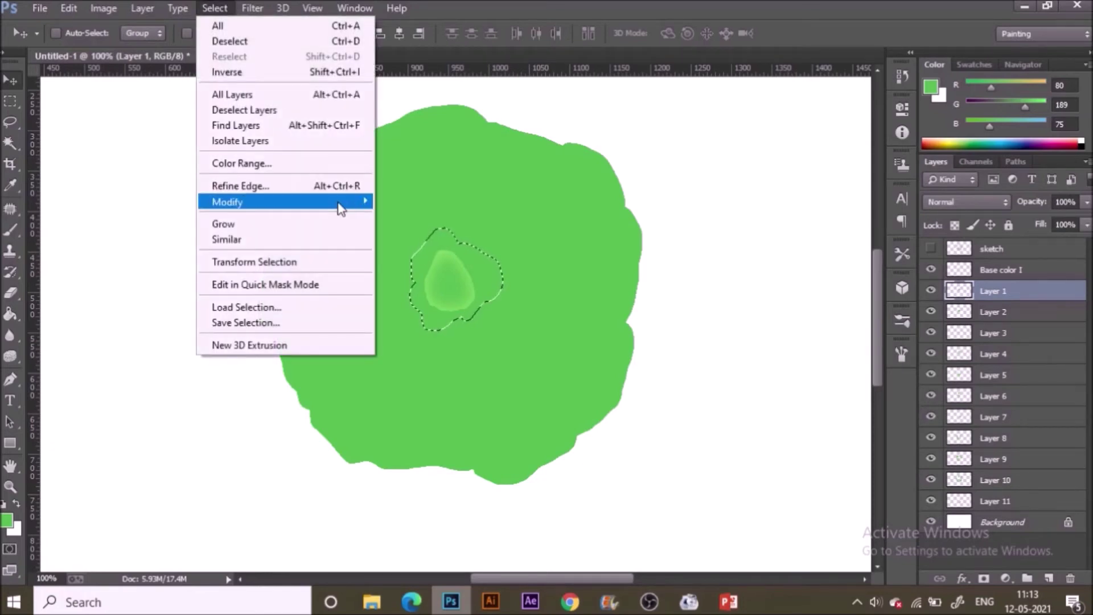
mouse_move(361, 202)
left_click(436, 260)
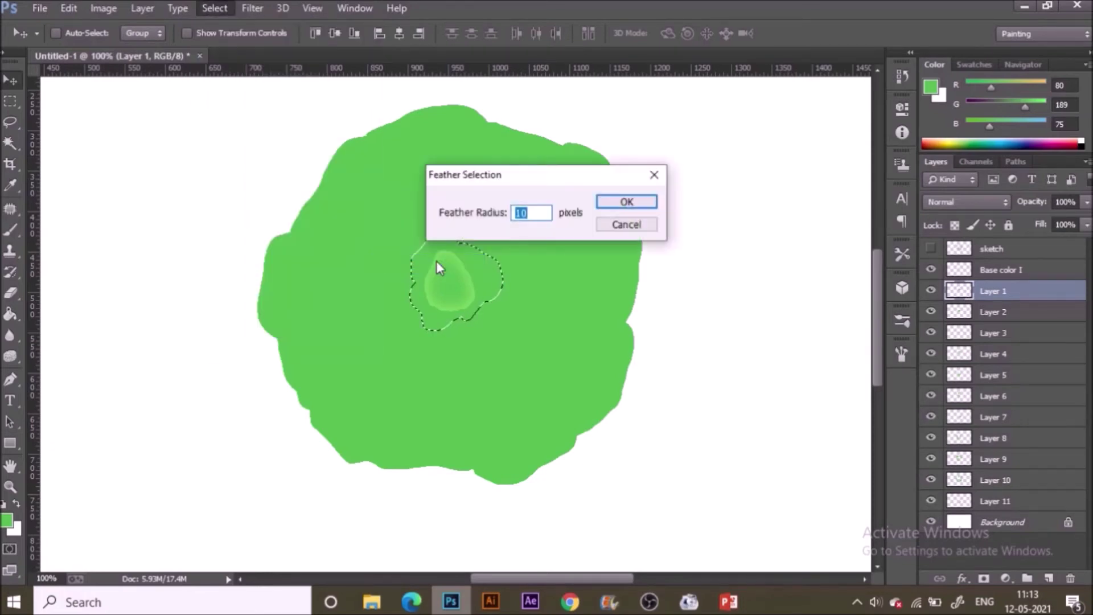
left_click(640, 204)
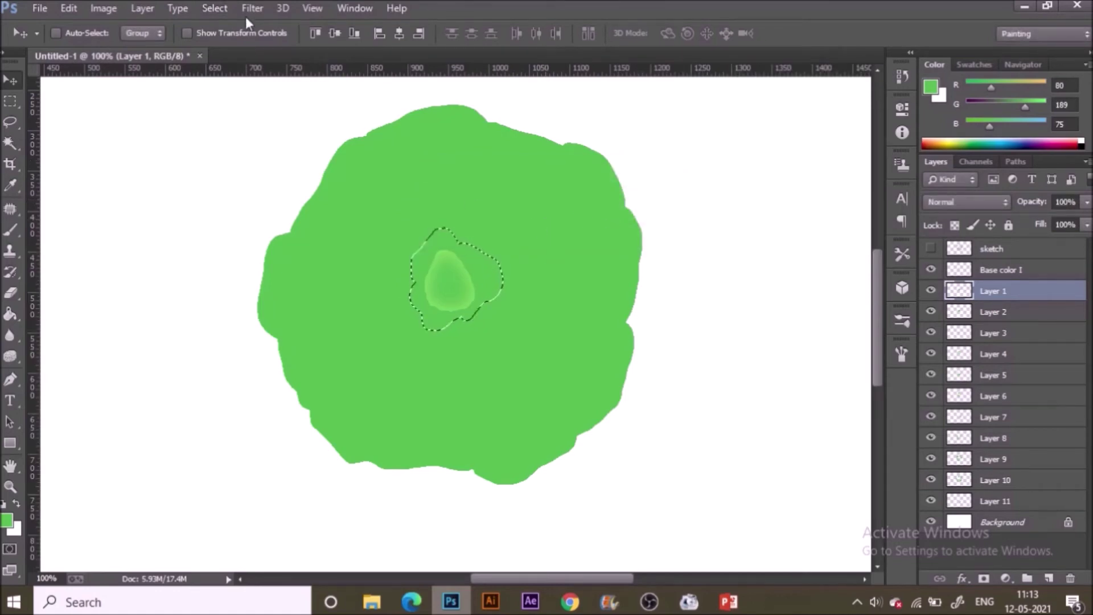
left_click(222, 9)
mouse_move(341, 202)
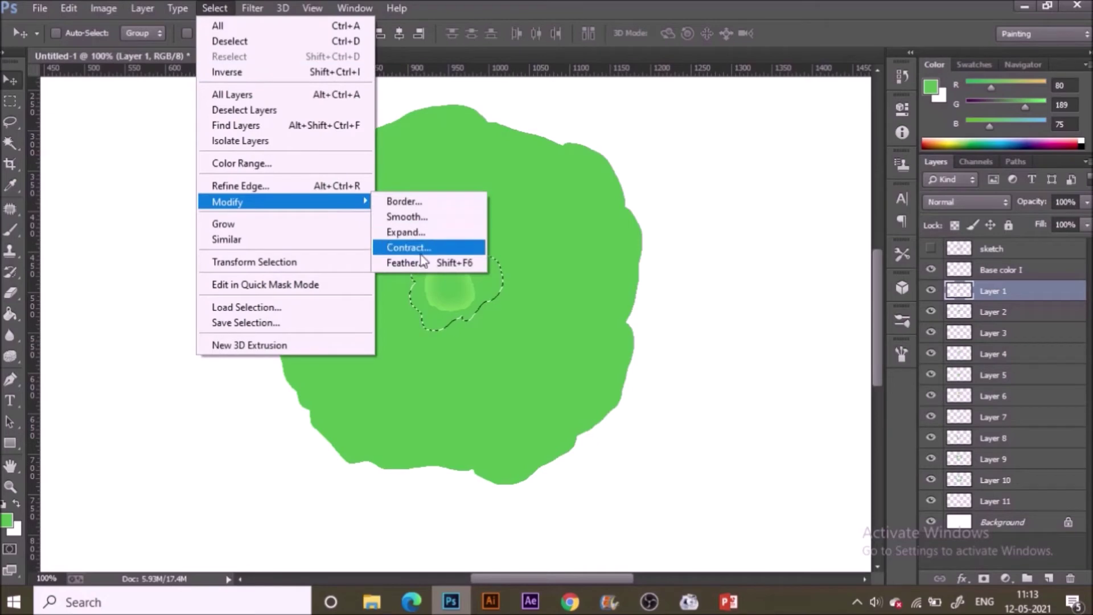
left_click(422, 261)
type("13")
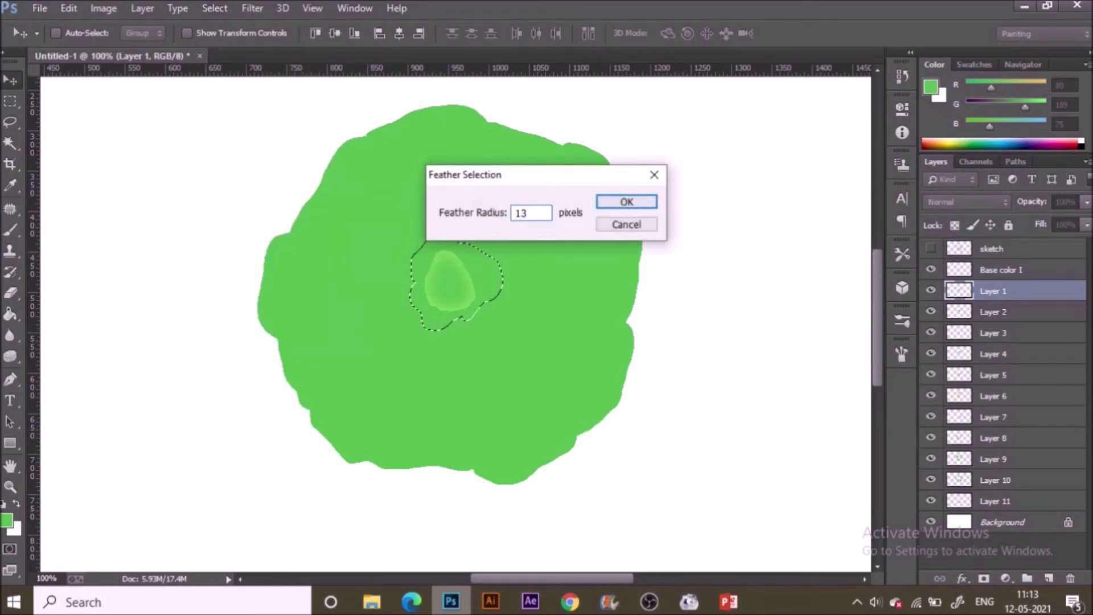
key("Return")
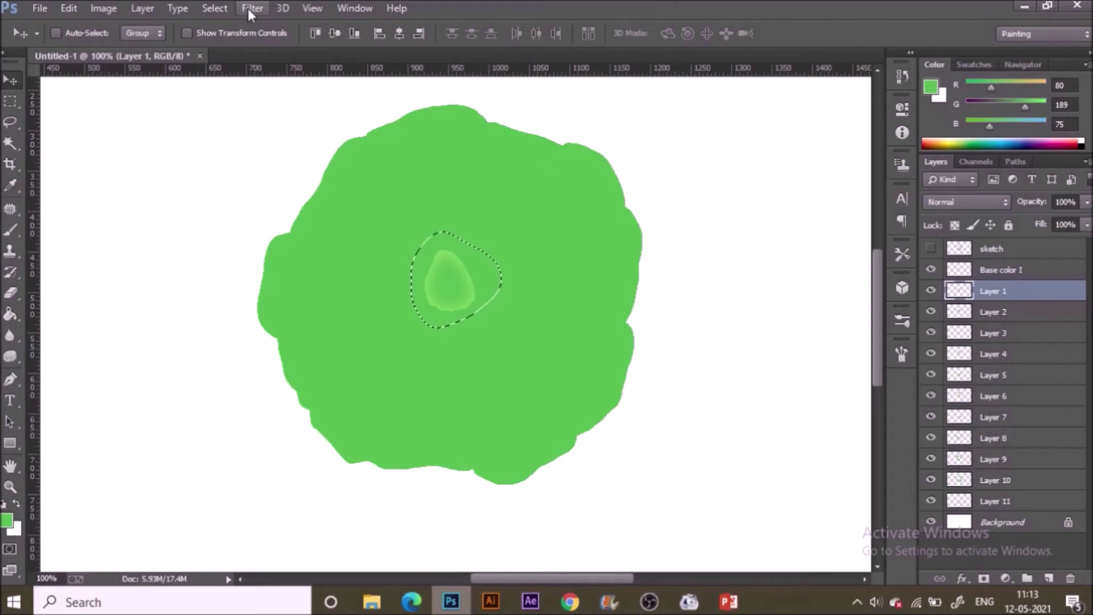
Adjust the feathered Layer 1 petals to Hue -9, Saturation +24 and Lightness +23, and clear the selection
left_click(104, 10)
mouse_move(188, 49)
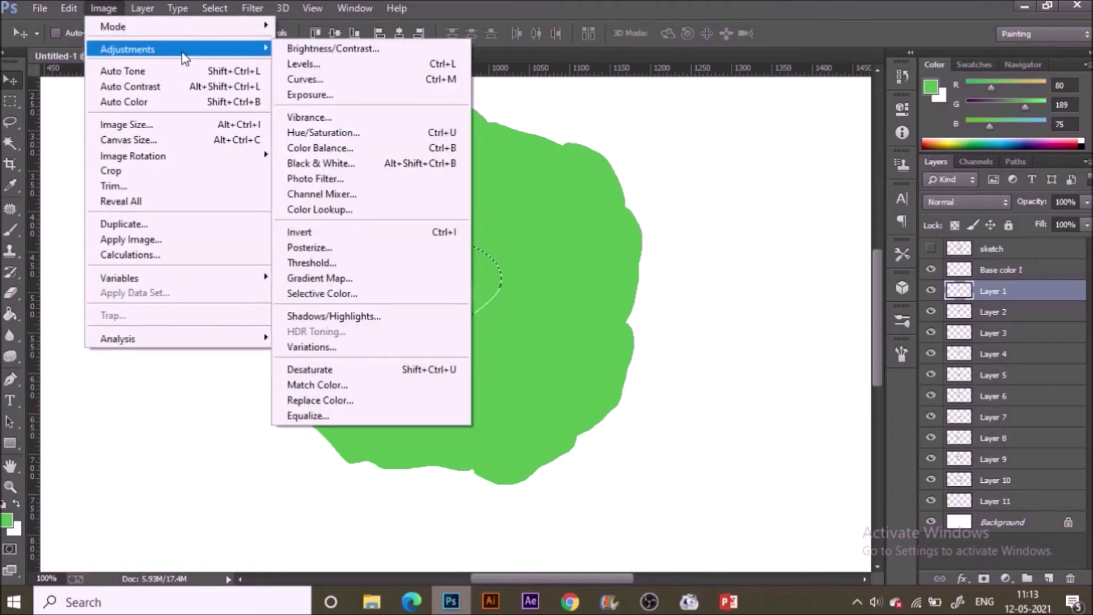
left_click(347, 134)
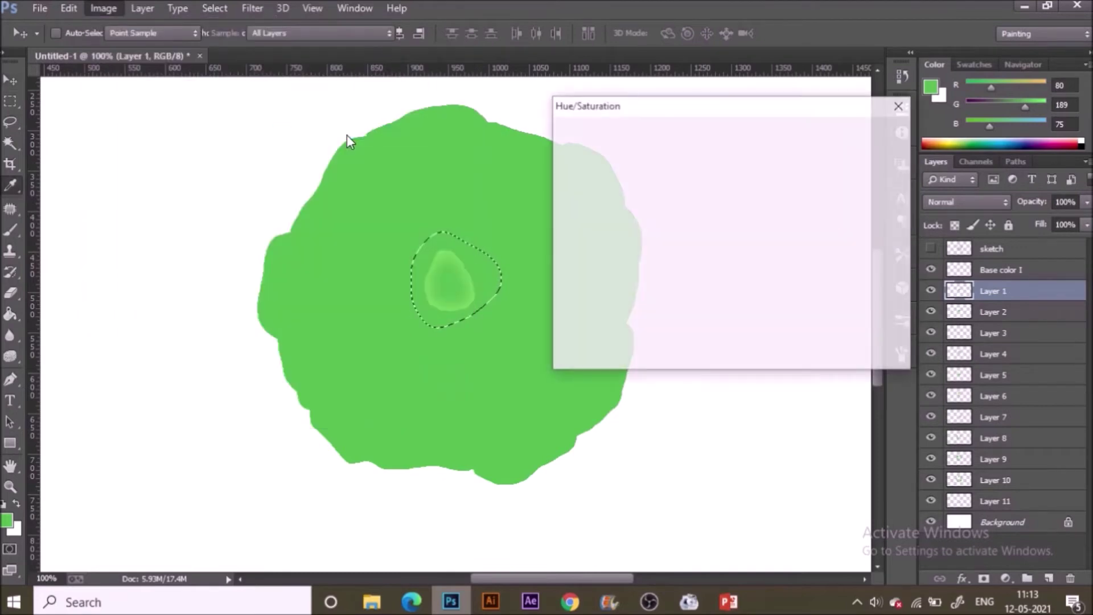
left_click_drag(695, 249, 652, 248)
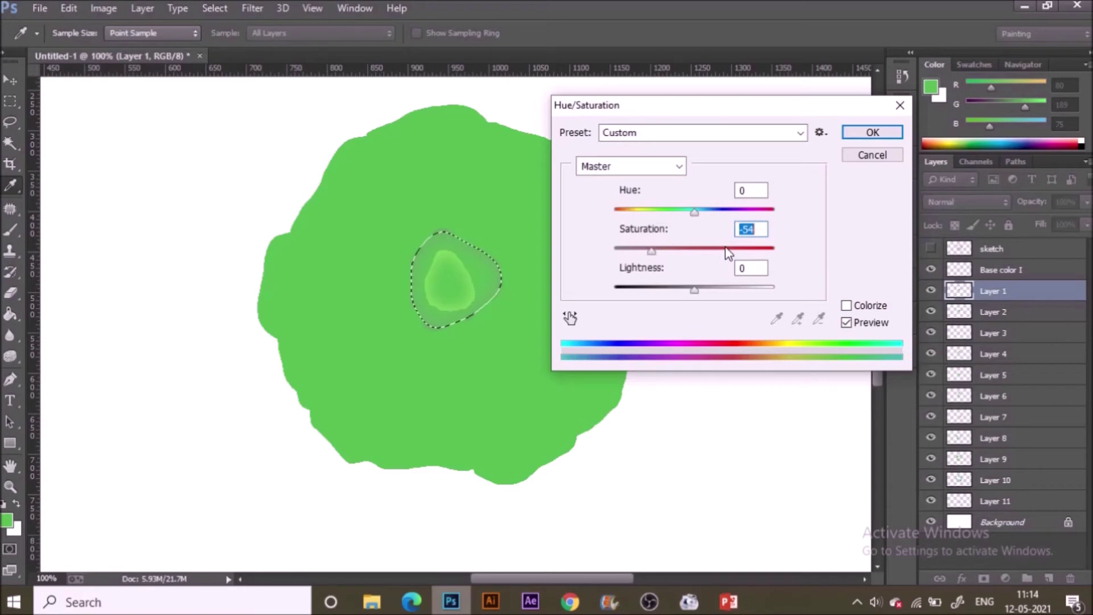
left_click_drag(741, 251, 742, 251)
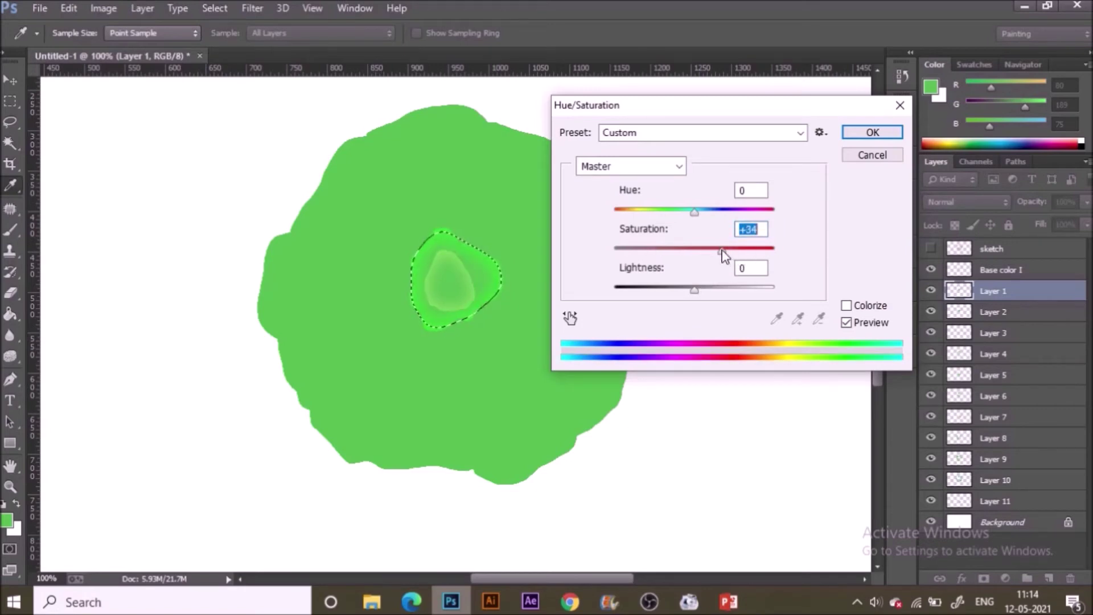
left_click_drag(723, 254, 710, 294)
left_click_drag(692, 216, 688, 217)
mouse_move(709, 292)
left_mouse_down()
mouse_move(723, 288)
mouse_move(713, 290)
left_mouse_up()
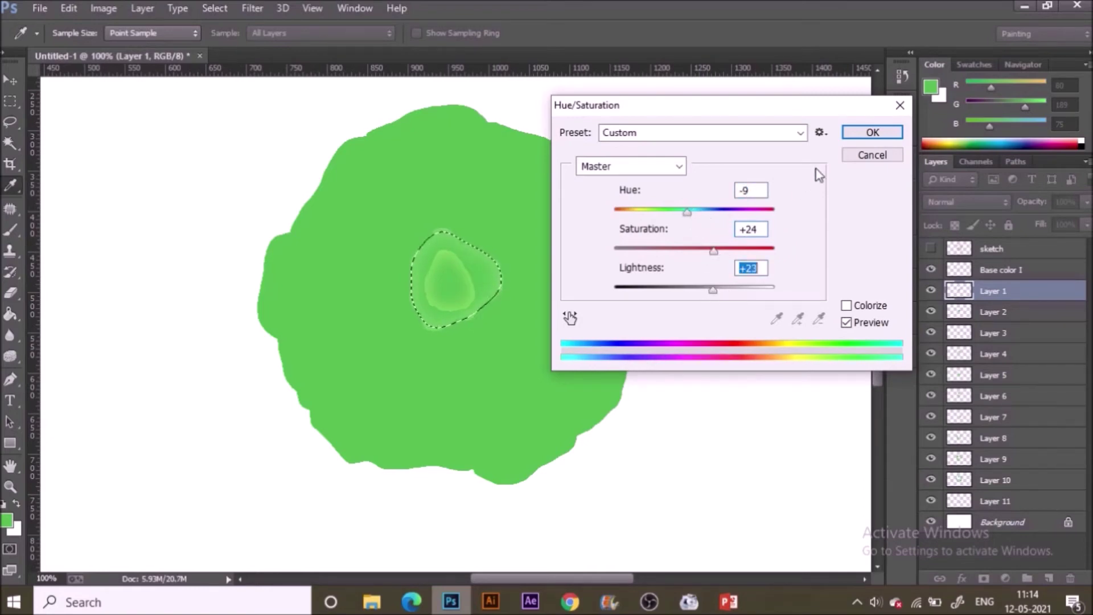
left_click(852, 132)
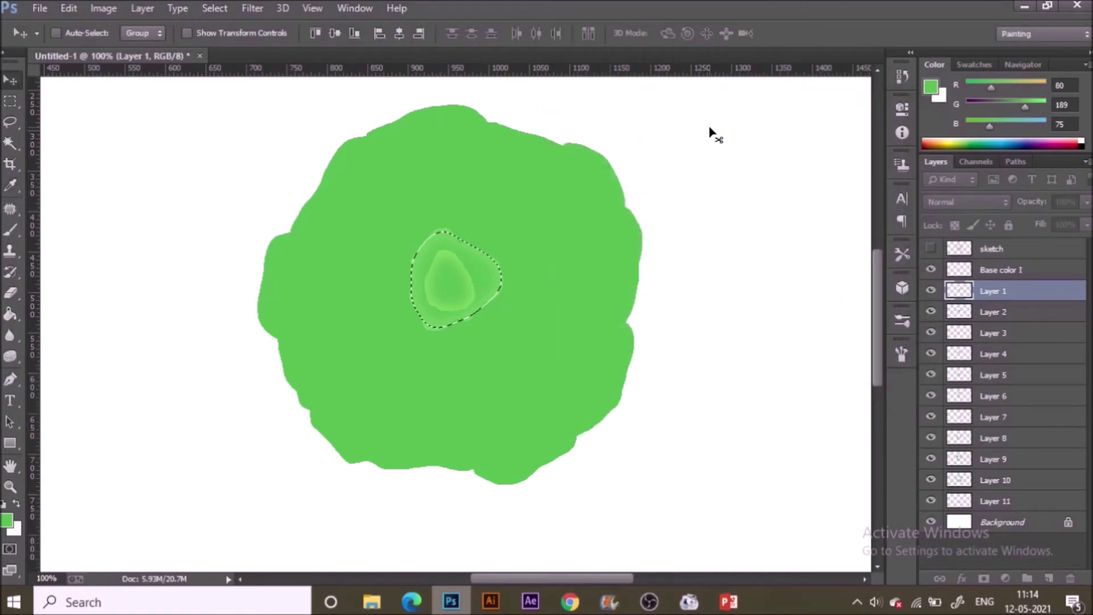
key("ctrl+d")
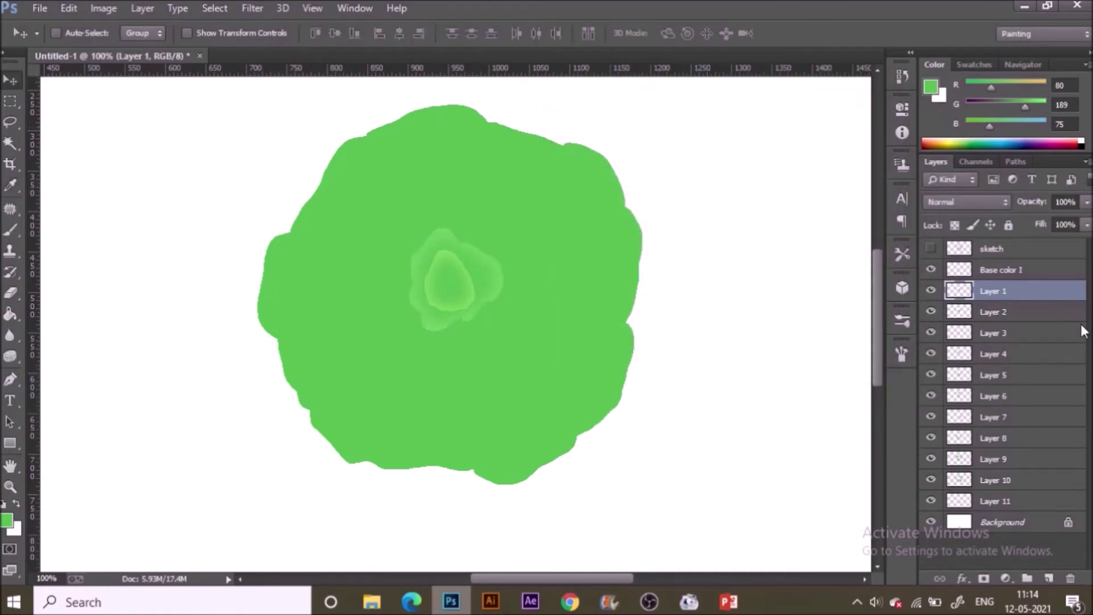
Activate Layer 2, load its painted shape as a selection, and feather that selection
left_click(960, 312)
left_click(960, 312, "ctrl")
left_click(214, 8)
left_click(402, 263)
left_click(615, 202)
Adjust the feathered Layer 2 petals to Saturation +40 and Lightness +26 with Hue/Saturation, and clear the selection
left_click(98, 9)
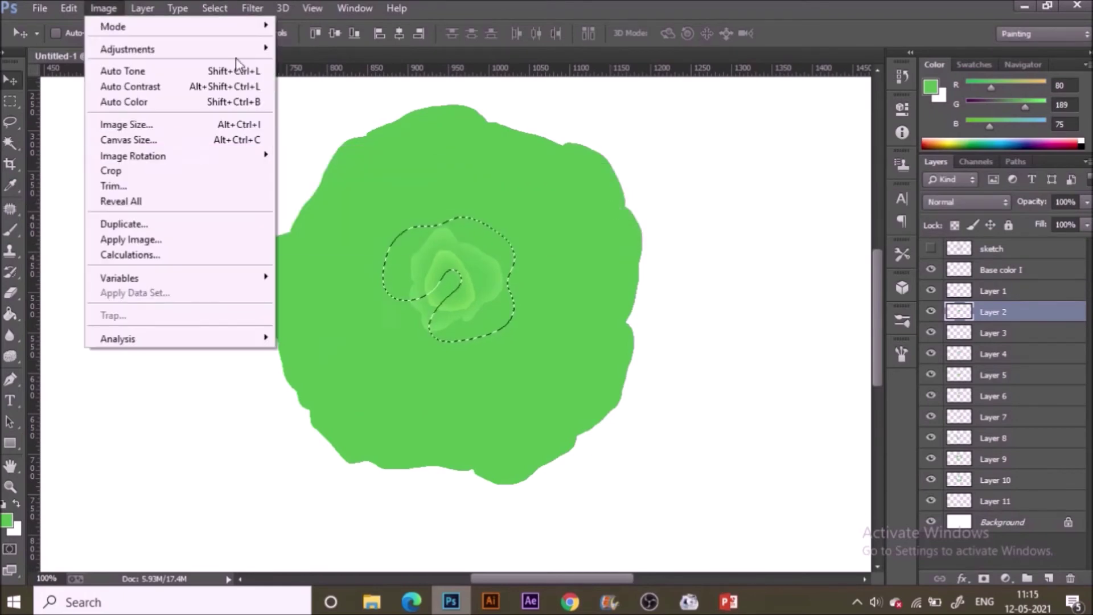
mouse_move(239, 51)
left_click(366, 133)
left_click_drag(694, 251, 711, 252)
left_click_drag(695, 290, 716, 292)
left_click_drag(711, 252, 723, 251)
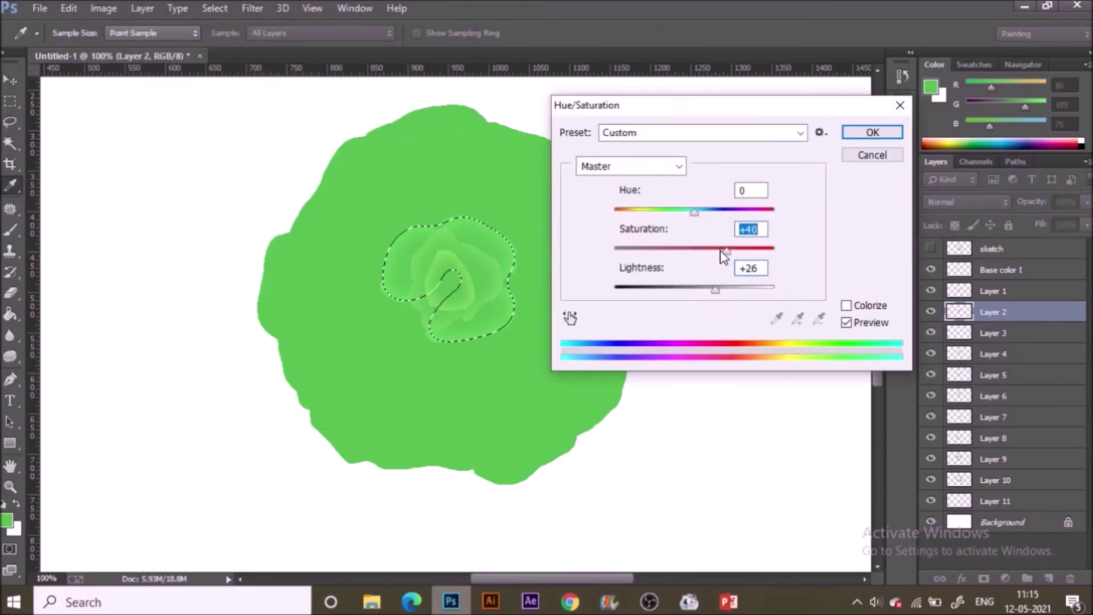
left_click(872, 132)
key("ctrl+d")
Activate Layer 3, load its two painted petals as a selection, and feather that selection
left_click(1019, 333)
left_click(958, 334, "ctrl")
left_click(215, 8)
mouse_move(245, 211)
left_click(445, 265)
left_click(630, 197)
Adjust the feathered Layer 3 petals to Saturation +45 and Lightness +36 with Hue/Saturation, and clear the selection
left_click(104, 8)
mouse_move(128, 49)
left_click(366, 133)
left_click_drag(694, 251, 733, 251)
left_click_drag(694, 289, 722, 288)
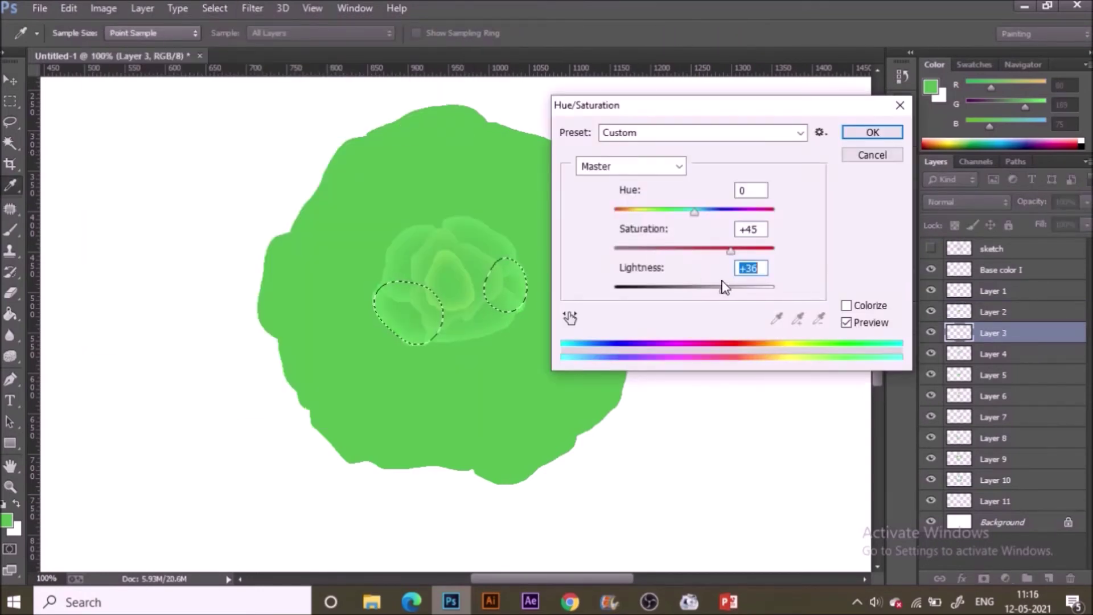
left_click(872, 132)
key("ctrl+d")
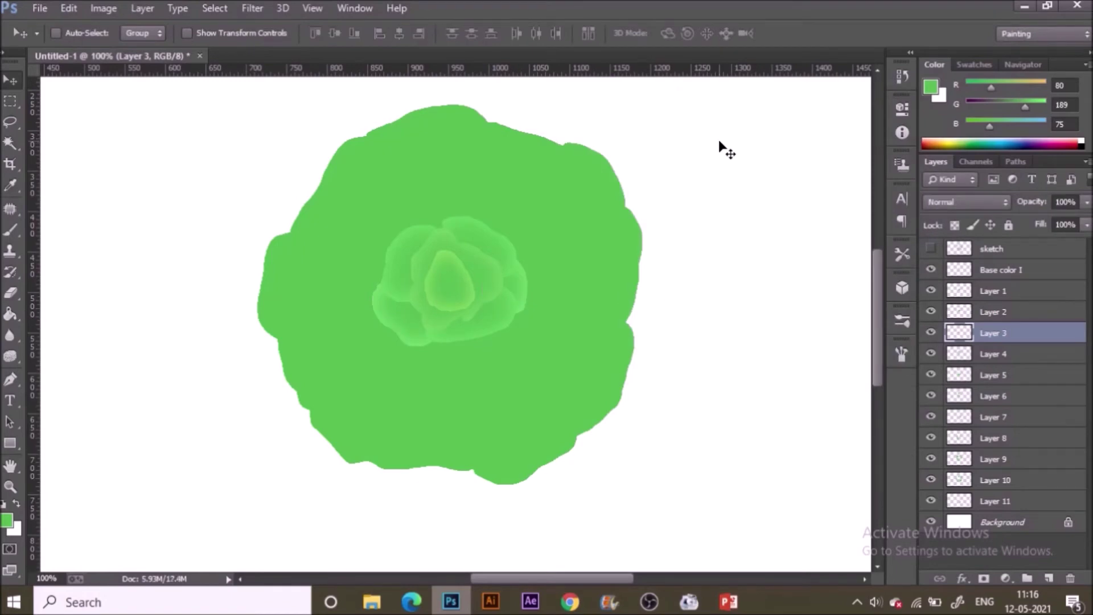
Activate Layer 4, load its painted petals as a selection, and feather that selection
left_click(1003, 354)
left_click(959, 354, "ctrl")
left_click(215, 8)
mouse_move(245, 212)
left_click(445, 262)
key("Return")
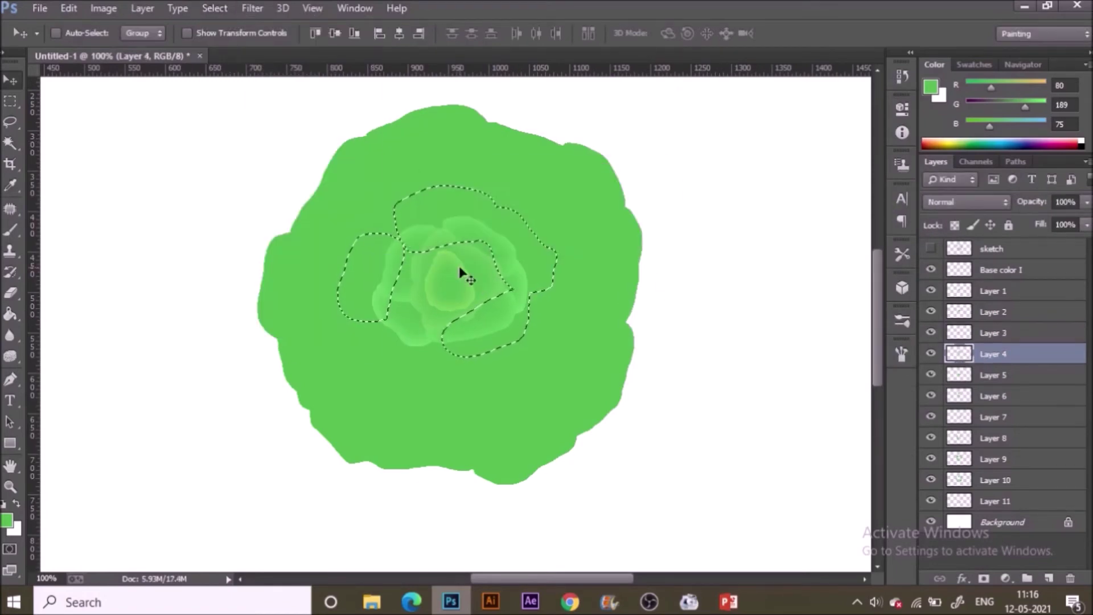
Raise the saturation and lightness of the feathered Layer 4 petals with Hue/Saturation, and clear the selection
key("ctrl+0")
key("ctrl+1")
key("ctrl+u")
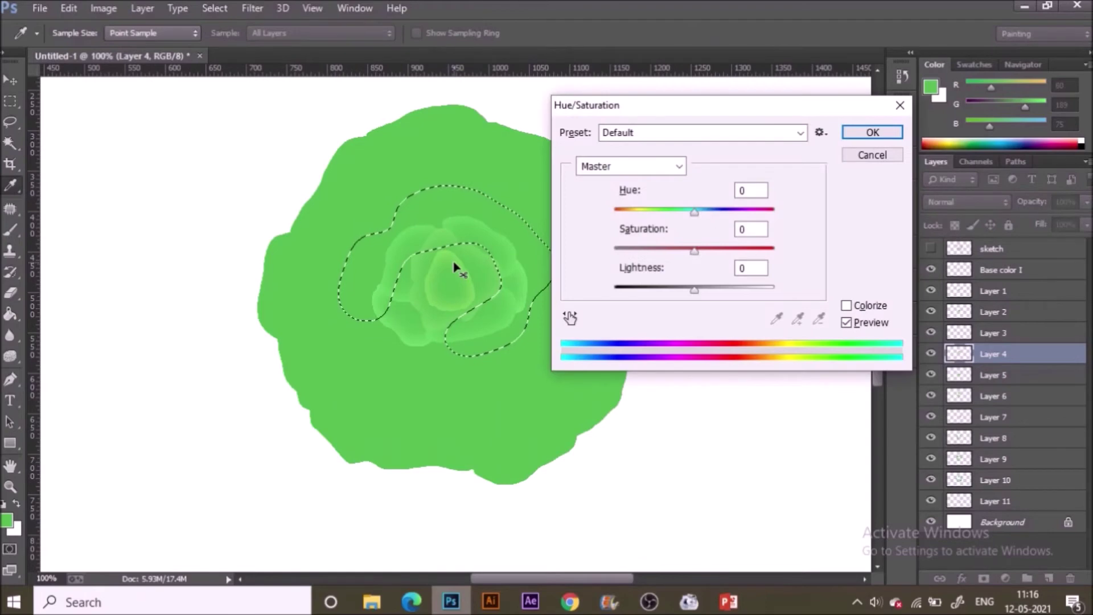
left_click_drag(694, 251, 728, 251)
left_click_drag(694, 290, 721, 291)
left_click_drag(729, 251, 734, 251)
left_click(848, 132)
key("ctrl+d")
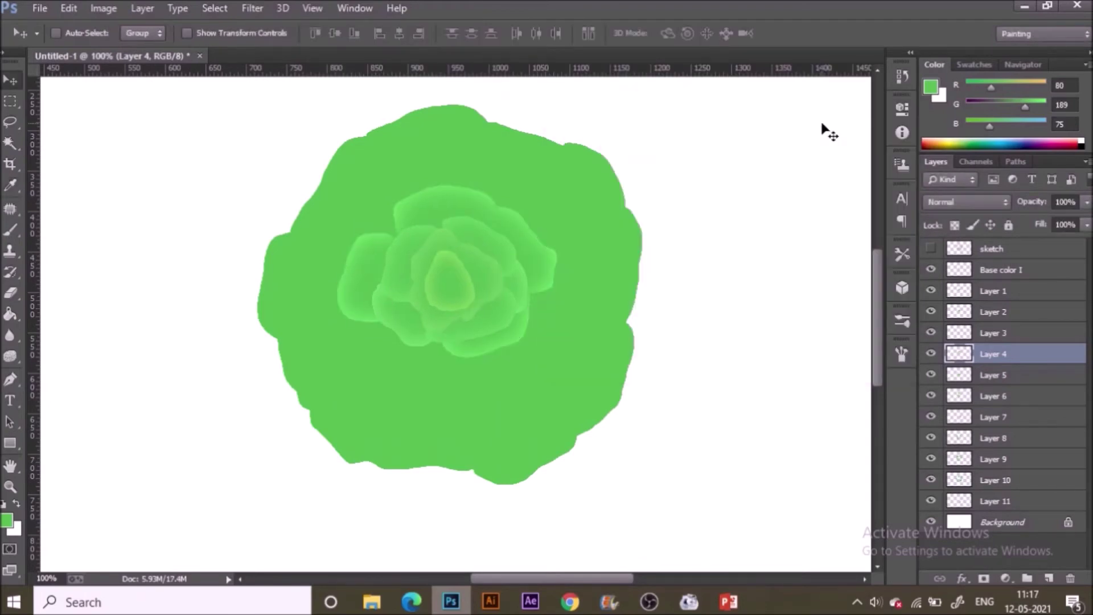
Load the painted petals of Layer 5 as a selection and feather that selection
left_click(969, 383, "ctrl")
left_click(214, 8)
left_click(300, 186)
key("Escape")
left_click(215, 8)
mouse_move(340, 202)
left_click(406, 262)
key("Return")
key("ctrl+u")
left_click_drag(694, 251, 731, 251)
left_click(873, 156)
key("ctrl+minus")
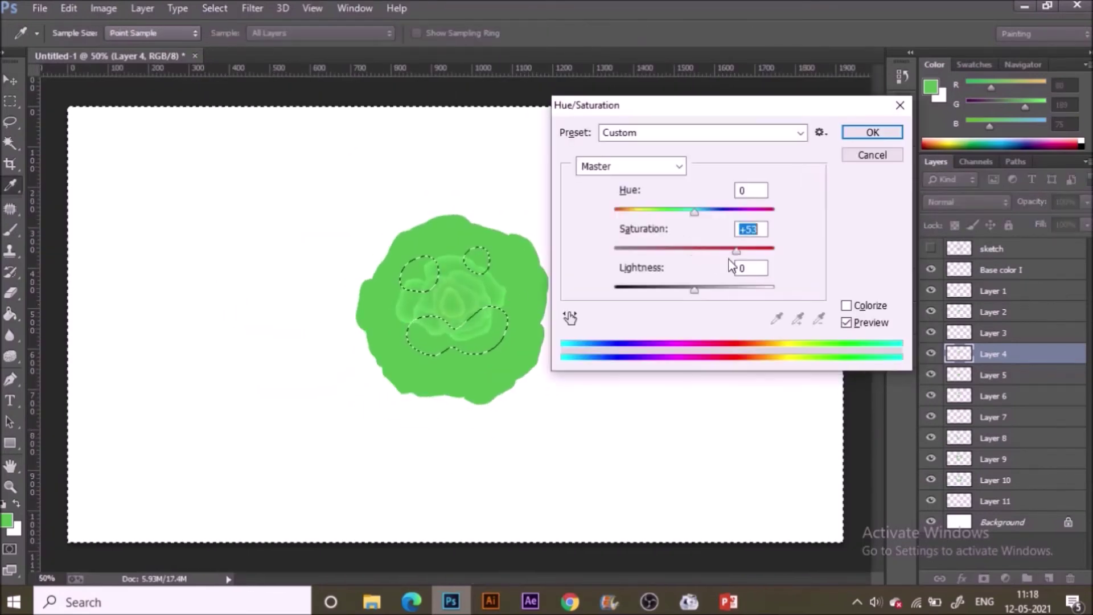
left_click_drag(694, 290, 727, 291)
left_click(869, 156)
left_click(932, 354)
left_click(932, 354)
Activate Layer 5 and raise the saturation of its feathered petals with Hue/Saturation
left_click(994, 375)
key("ctrl+u")
left_click_drag(695, 252, 737, 251)
left_click(850, 135)
key("v")
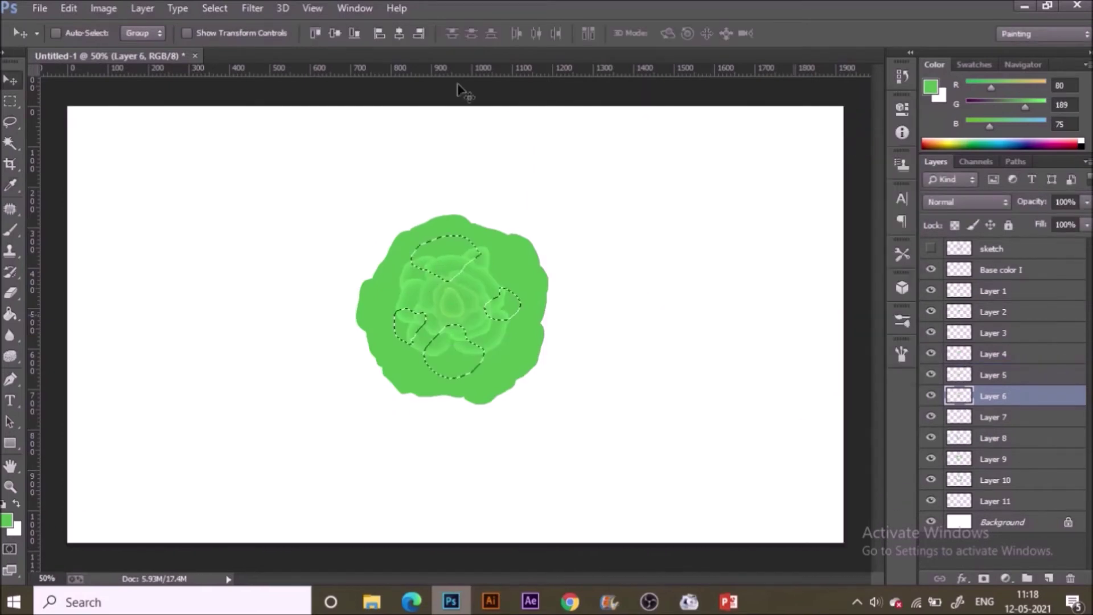
Feather the selection of the Layer 6 petals and invert it
left_click(221, 8)
mouse_move(256, 198)
left_click(410, 263)
left_click(635, 197)
key("ctrl+shift+i")
Raise the saturation and set the lightness to +42 for the Layer 6 petal edges with Hue/Saturation, and clear the selection
key("ctrl+u")
left_click_drag(694, 251, 742, 251)
left_click_drag(694, 290, 728, 291)
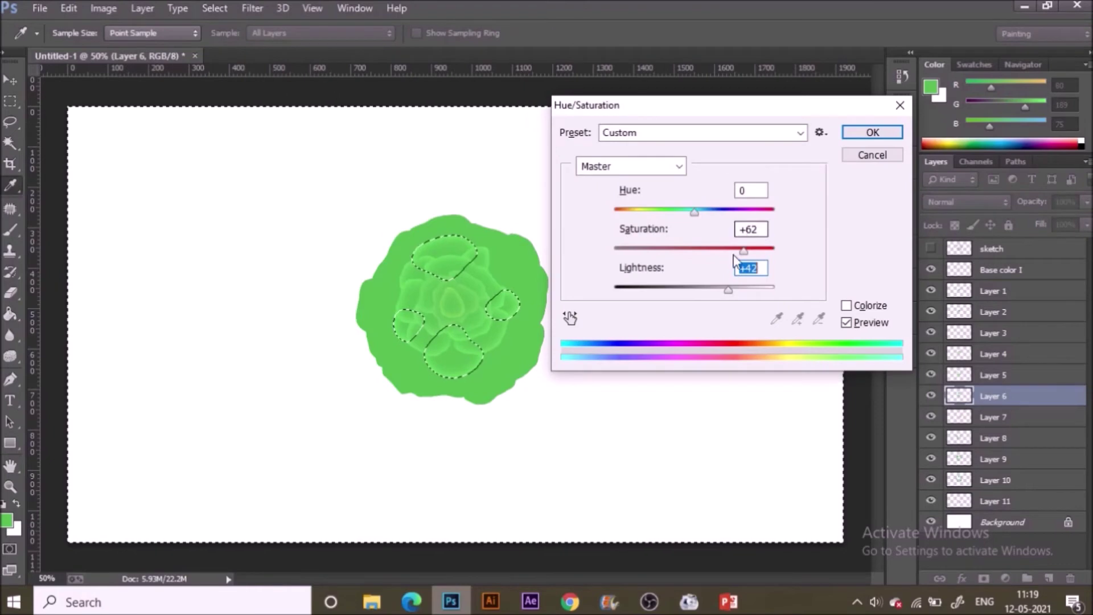
left_click_drag(742, 251, 736, 252)
left_click(867, 138)
key("ctrl+d")
Activate Layer 7, load its painted petal as a selection, and feather that selection
key("ctrl+plus")
key("ctrl+plus")
left_click(987, 420)
left_click(221, 9)
left_click(221, 9)
left_click(221, 8)
mouse_move(256, 198)
left_click(410, 262)
left_click(638, 204)
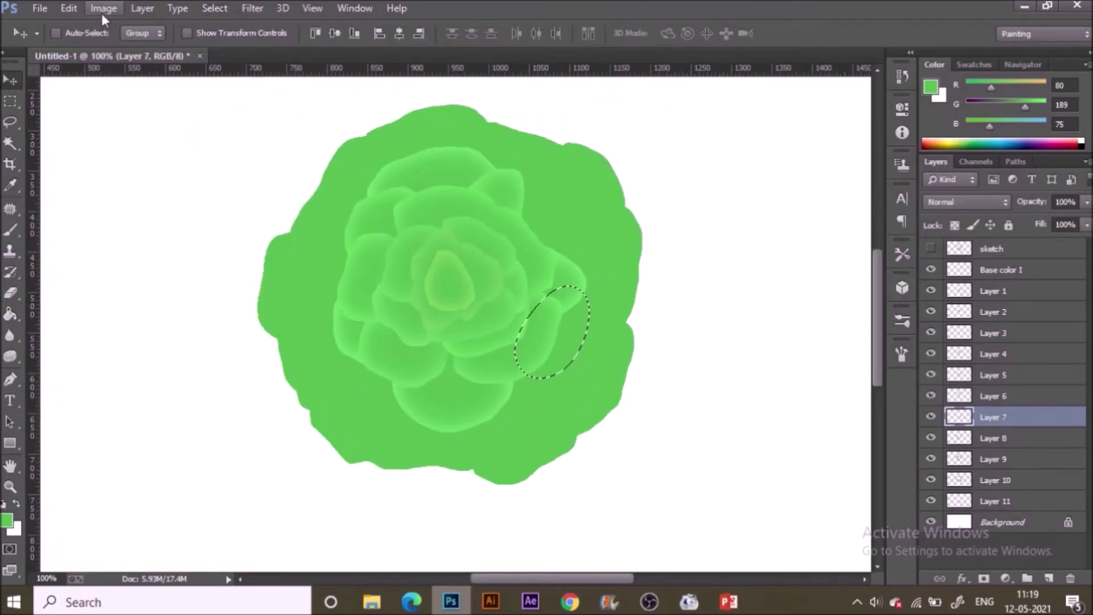
Raise the lightness of the feathered Layer 7 petal with Hue/Saturation, and clear the selection
key("ctrl+u")
left_click_drag(694, 291, 728, 291)
left_click(858, 134)
key("ctrl+d")
Activate Layer 8, load its painted petals as a selection, and feather that selection
left_click(1003, 439)
left_click(960, 438, "ctrl")
left_click(214, 9)
mouse_move(256, 198)
left_click(410, 262)
left_click(627, 202)
Lighten the feathered Layer 8 petals with Hue/Saturation and clear the selection
key("ctrl+u")
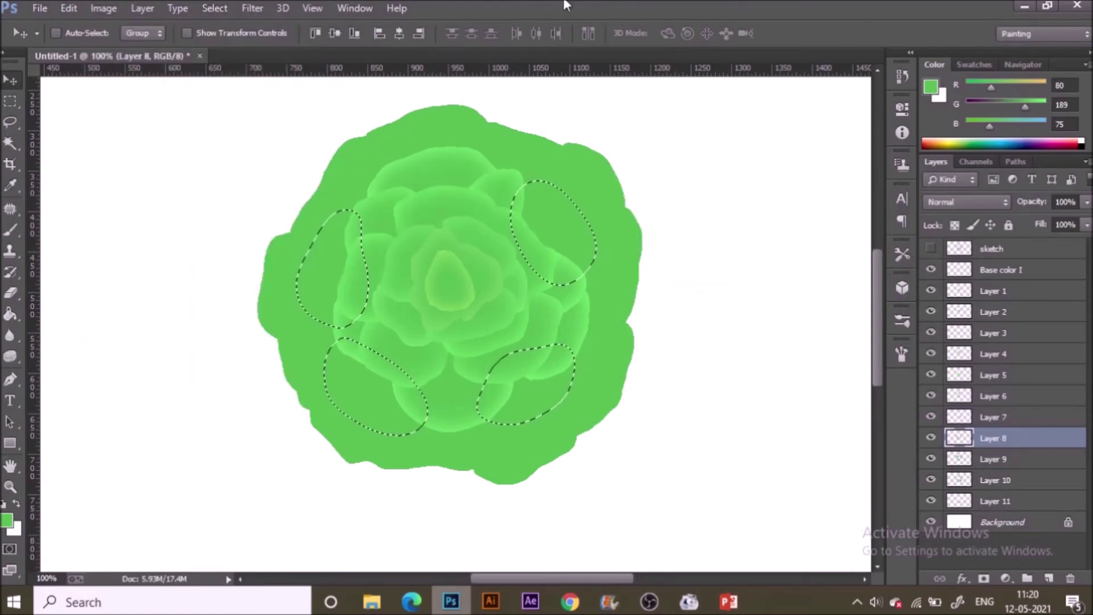
left_click(872, 132)
key("ctrl+d")
Activate Layer 9, load its painted petals as a selection, and feather that selection
left_click(994, 459)
left_click(959, 459, "ctrl")
left_click(219, 8)
mouse_move(278, 205)
left_click(410, 262)
left_click(625, 202)
Raise the saturation and lightness of the feathered Layer 9 petals with Hue/Saturation, and clear the selection
key("ctrl+u")
left_click_drag(694, 251, 740, 251)
left_click_drag(694, 290, 731, 291)
left_click(885, 137)
key("ctrl+d")
Activate Layer 10, load its painted petals as a selection, and feather that selection
left_click(963, 480)
left_click(962, 480, "ctrl")
left_click(234, 7)
mouse_move(285, 202)
left_click(409, 262)
left_click(626, 201)
left_click(111, 7)
left_click(610, 6)
Set saturation +60 and lightness +42 for the feathered Layer 10 petals with Hue/Saturation, and clear the selection
key("ctrl+u")
left_click_drag(694, 251, 742, 251)
left_click_drag(694, 290, 728, 290)
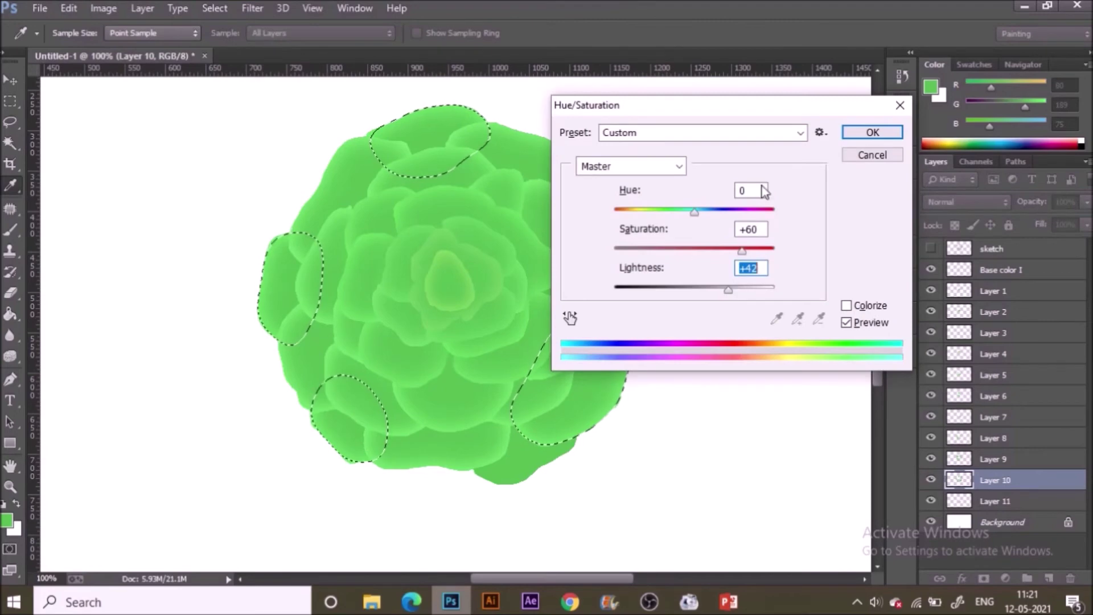
left_click(872, 132)
key("ctrl+d")
Activate Layer 11, load its painted petal as a selection, and feather that selection
left_click(996, 501)
left_click(959, 501, "ctrl")
left_click(214, 8)
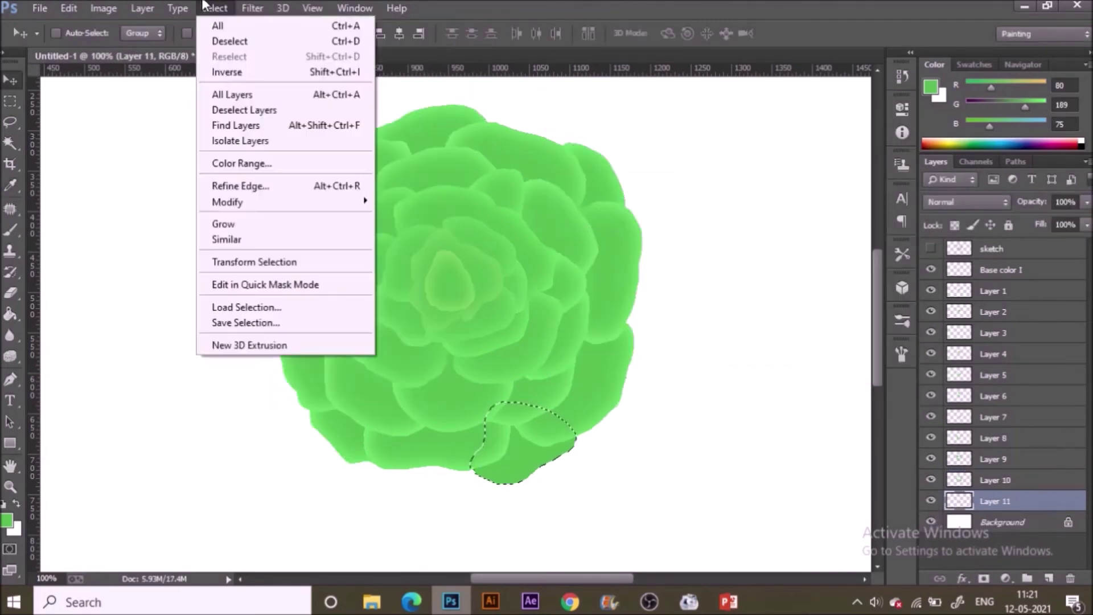
mouse_move(279, 203)
left_click(409, 263)
left_click(626, 201)
Set saturation +63 and lightness +51 for the feathered Layer 11 petal with Hue/Saturation, and clear the selection
key("ctrl+u")
left_click_drag(693, 249, 746, 249)
left_click_drag(693, 290, 740, 289)
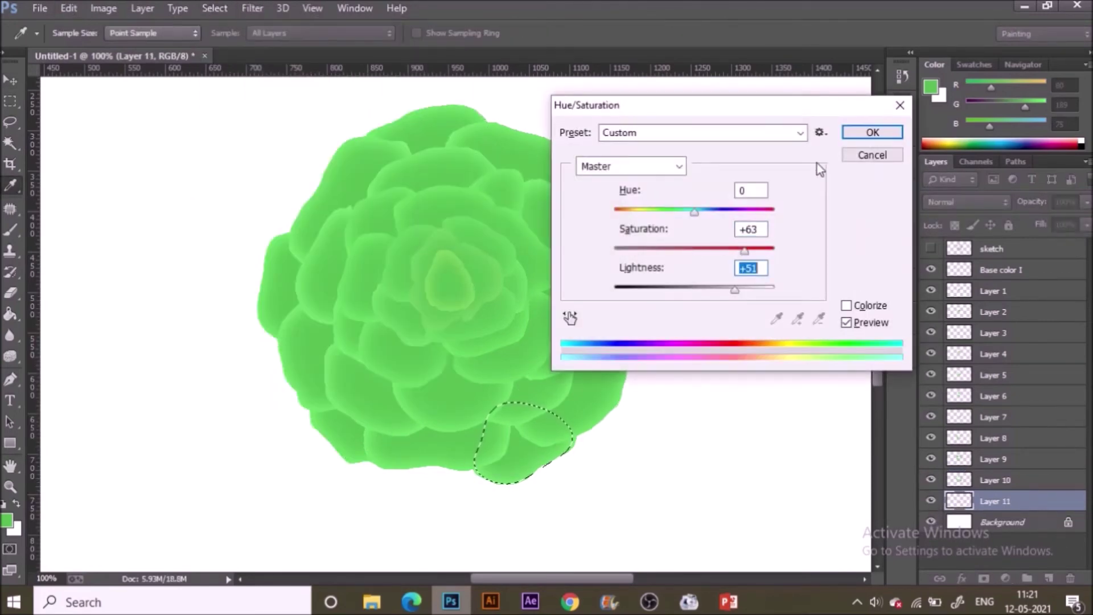
left_click(859, 132)
key("ctrl+d")
Load the central bud of the Base color I layer as a selection and add a layer mask from it
left_click(996, 521)
left_click(1001, 270)
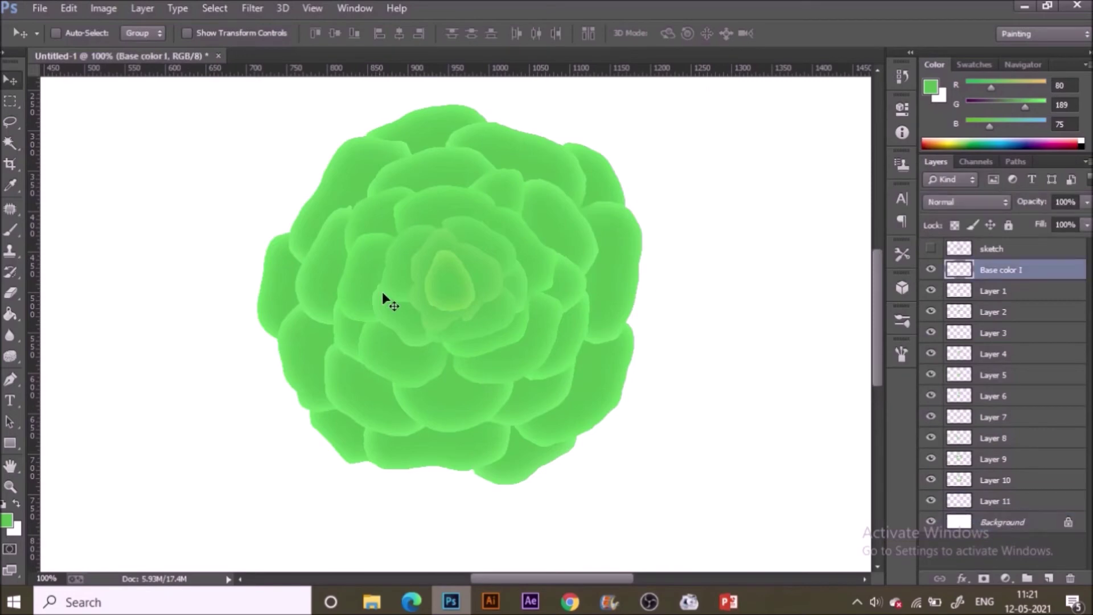
left_click(961, 290, "ctrl")
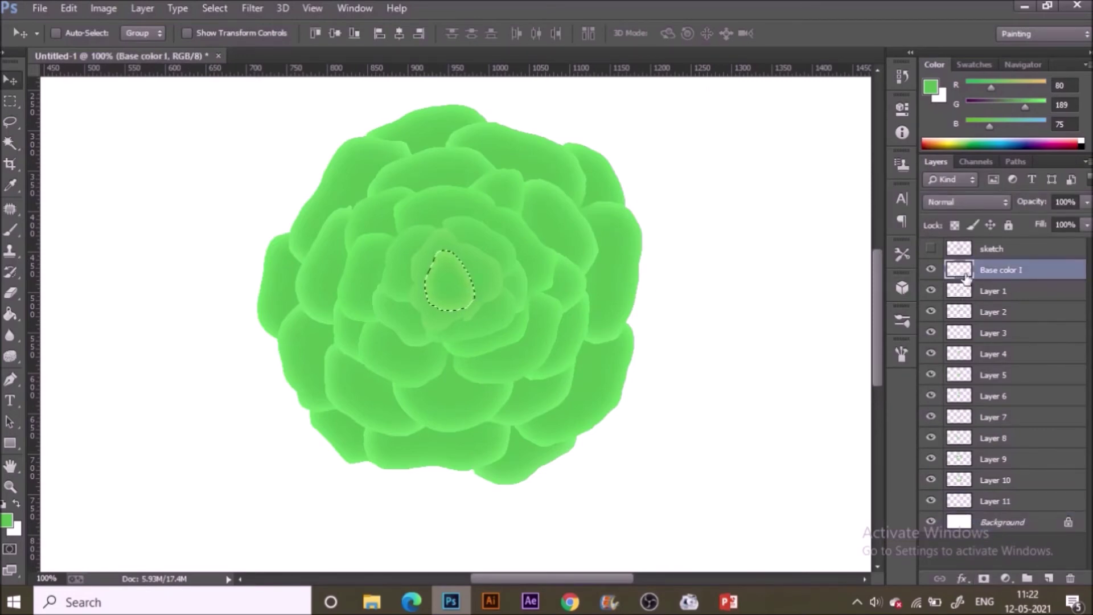
left_click(983, 579)
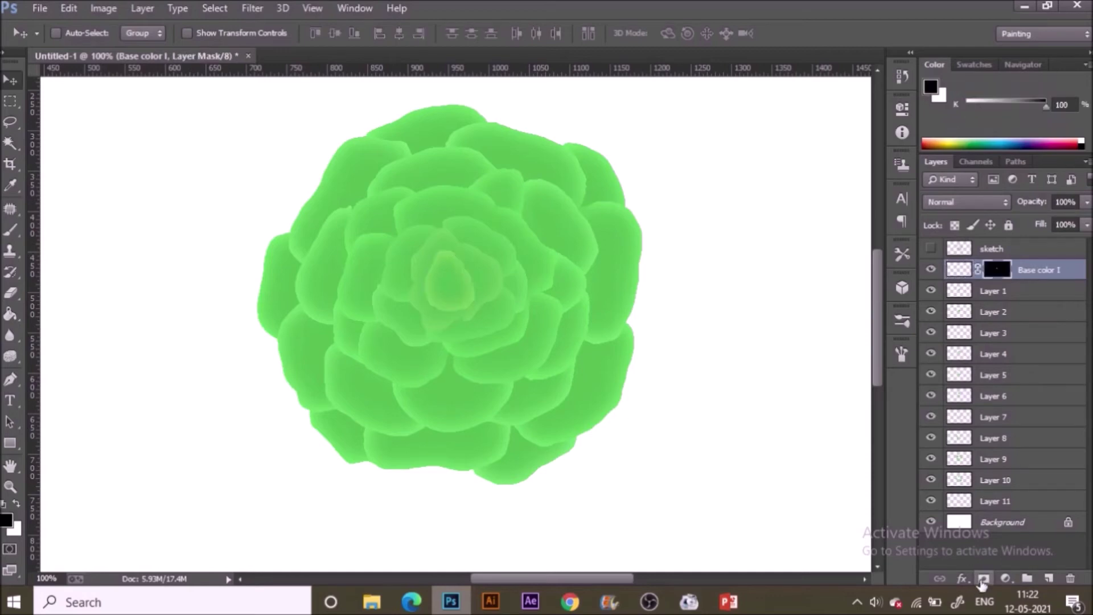
Add layer masks to Layer 1 and Layer 2, each made from a selection of that layer's own petals
left_click(961, 291)
left_click(960, 292, "ctrl")
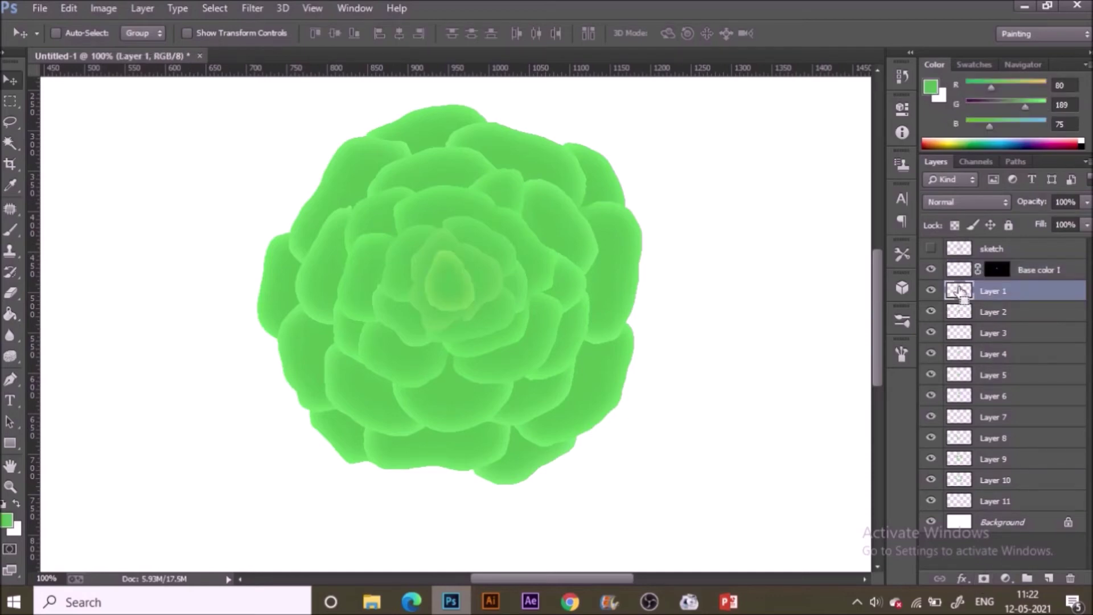
left_click(983, 579)
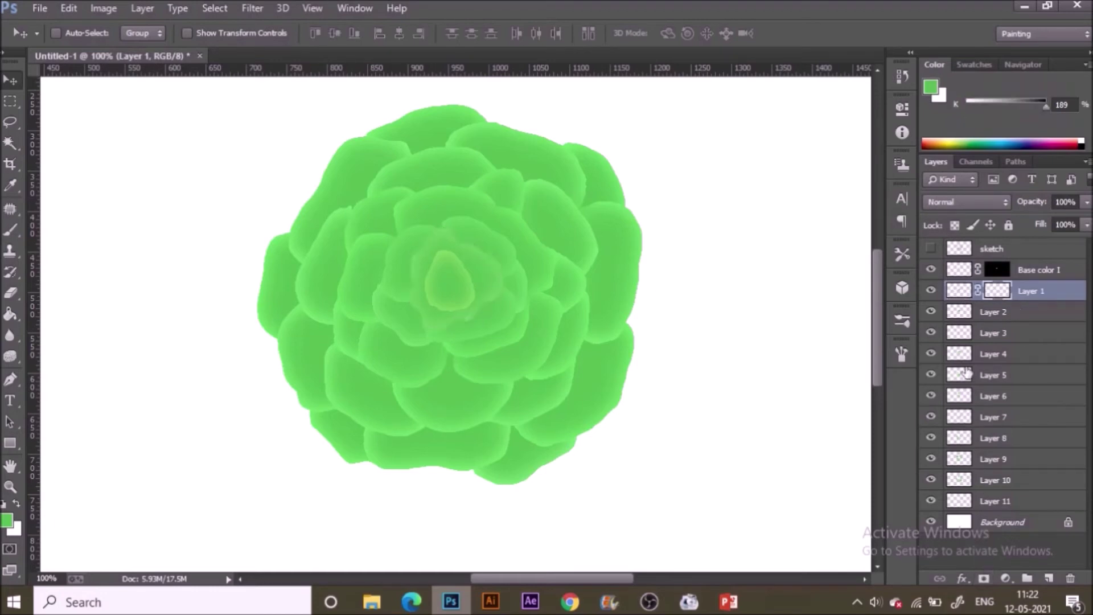
left_click(962, 310)
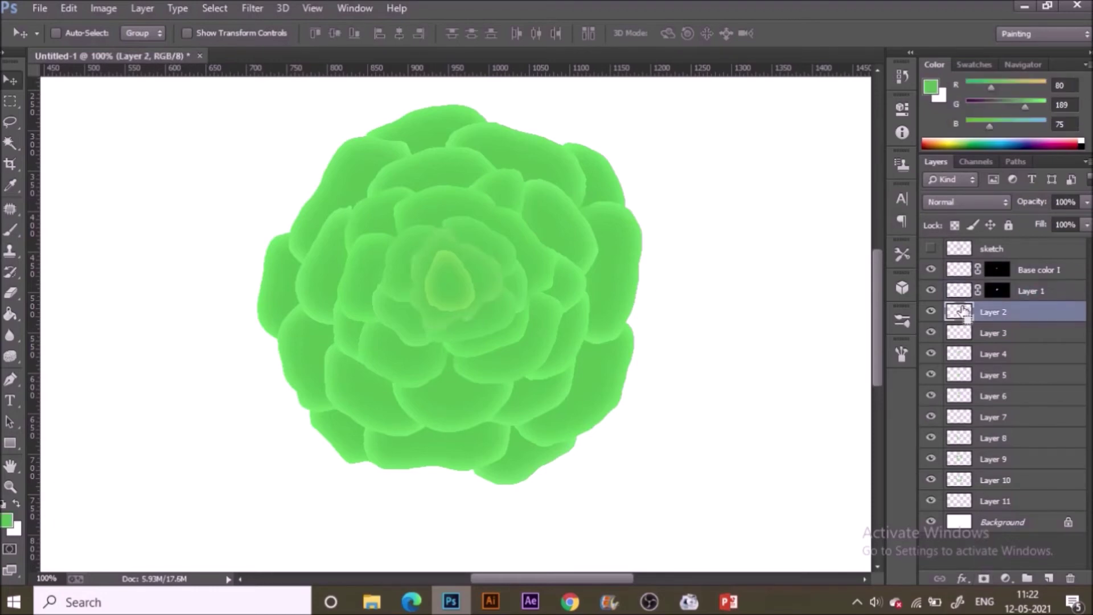
left_click(963, 312, "ctrl")
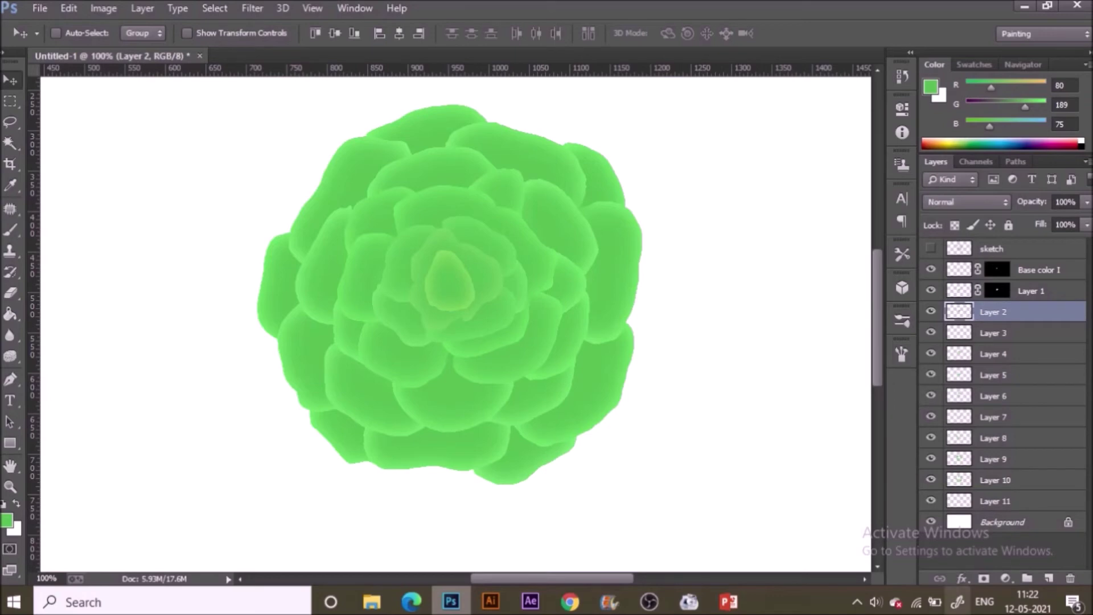
left_click(983, 578)
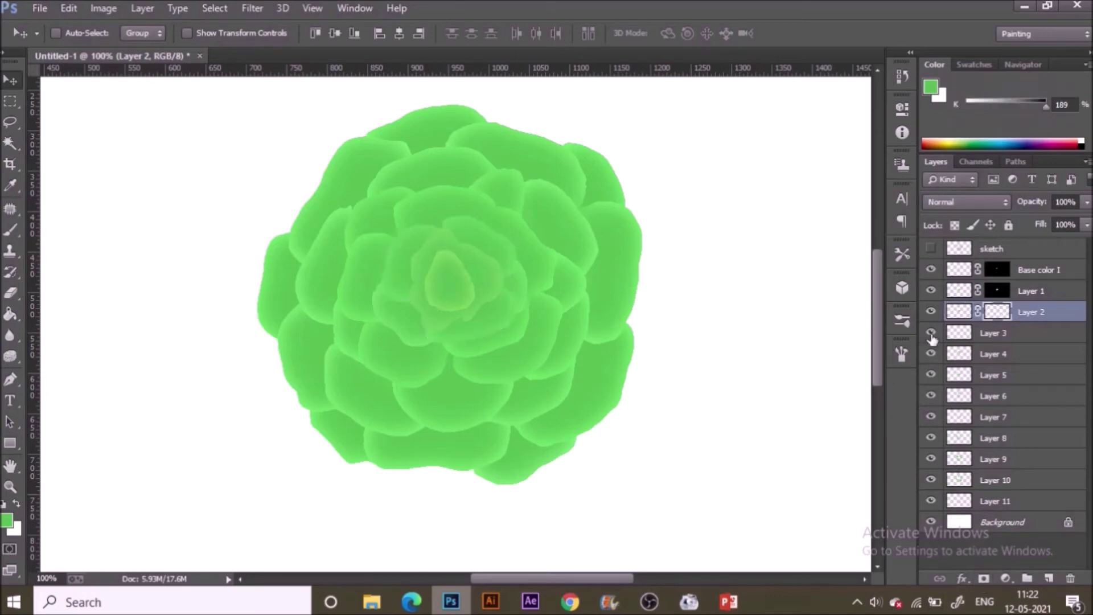
Mask Layer 3 and Layer 4 with selections of their own painted petals
left_click(960, 336)
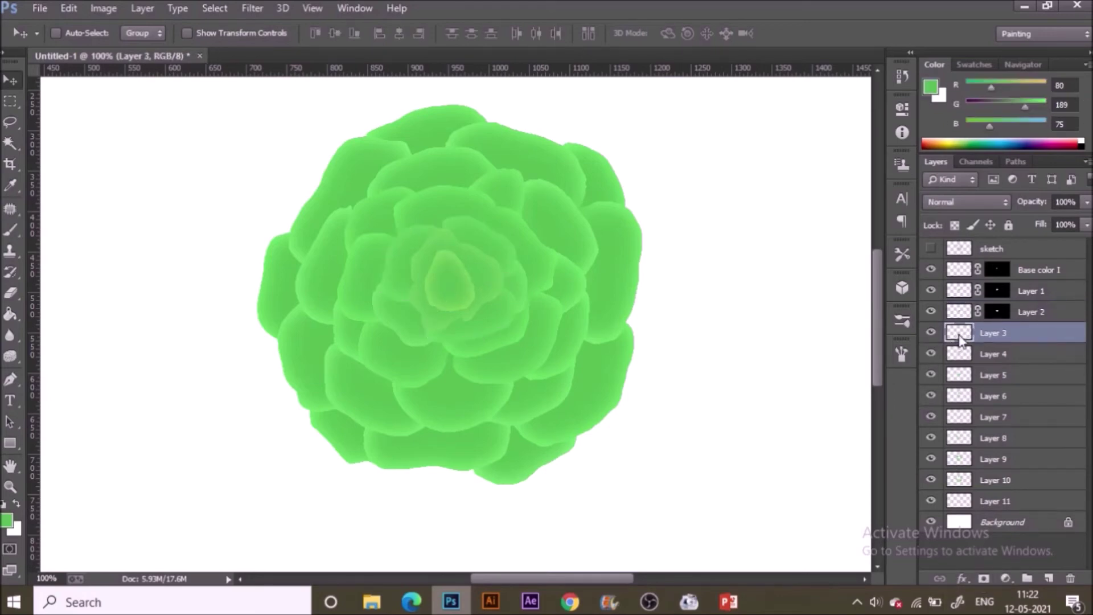
left_click(997, 577)
left_click(994, 353)
left_click(960, 355, "ctrl")
left_click(983, 578)
Mask Layer 5 and Layer 6 to their own petals, toggling Layer 6's visibility to check which petals it holds
left_click(962, 373, "ctrl")
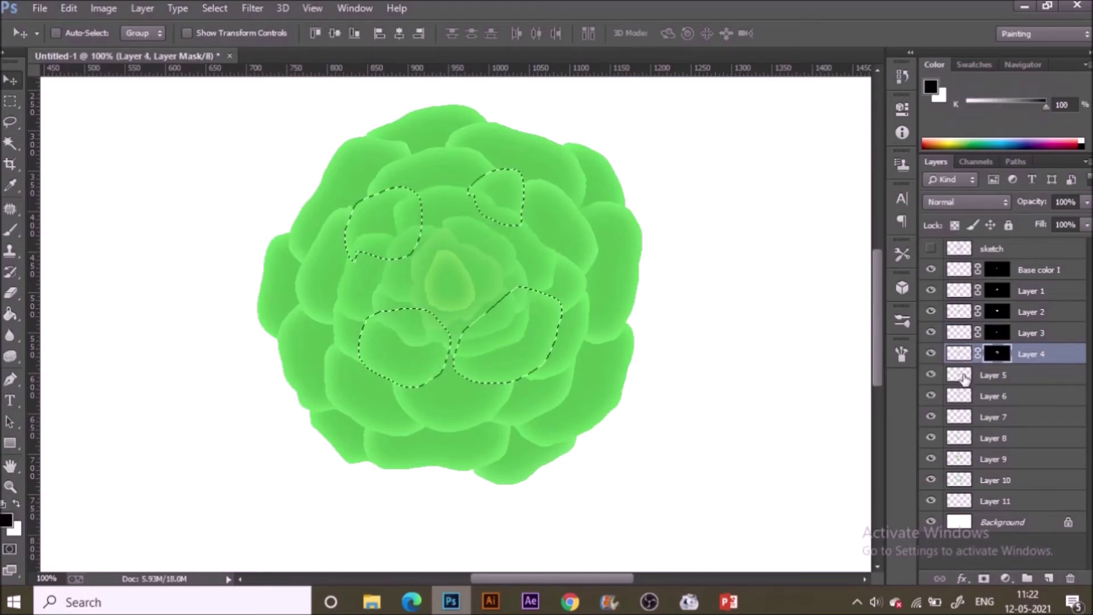
left_click(983, 377)
left_click(984, 578)
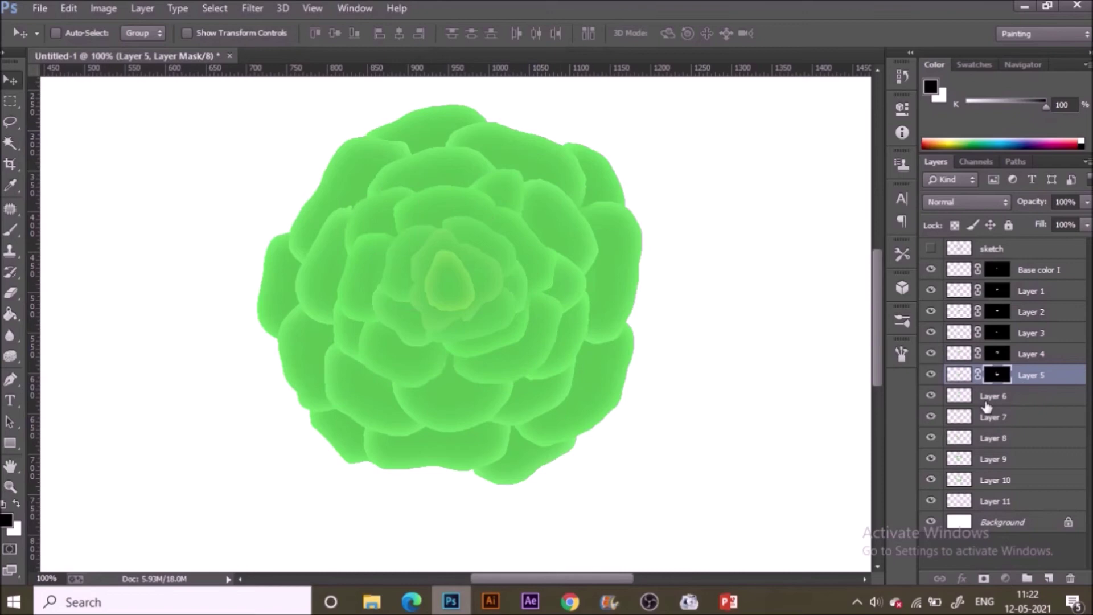
left_click(993, 396)
left_click(960, 396, "ctrl")
left_click(1011, 415)
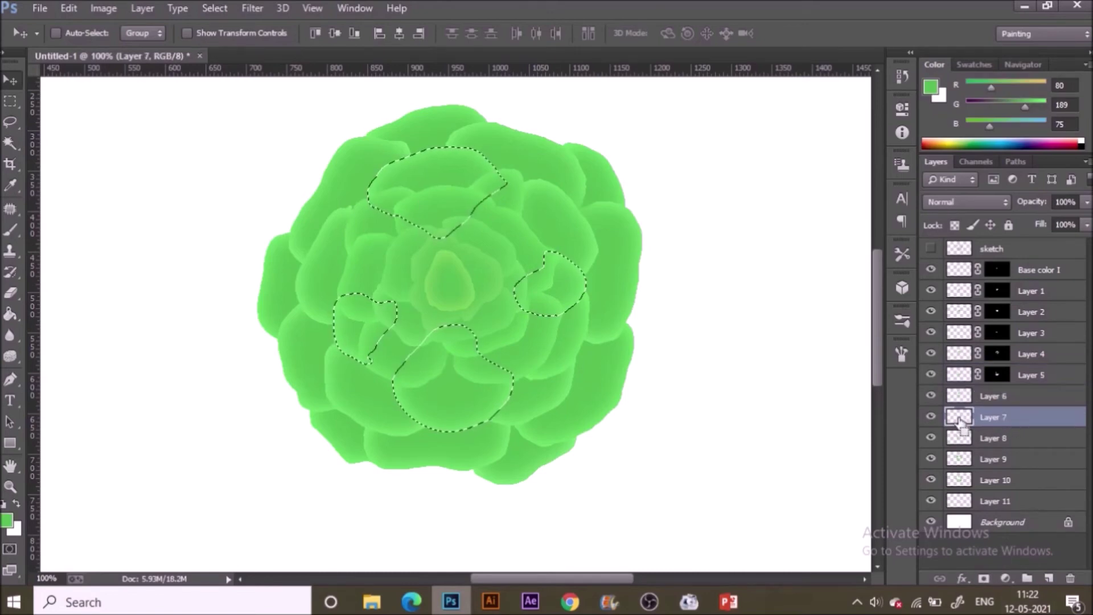
left_click(1015, 398)
left_click(931, 396)
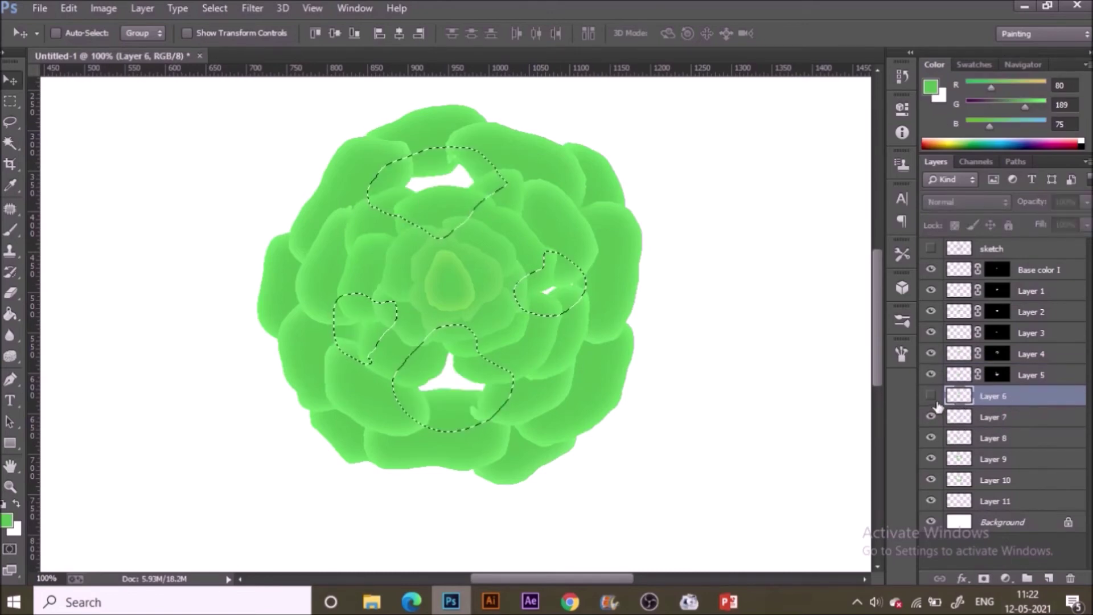
left_click(932, 395)
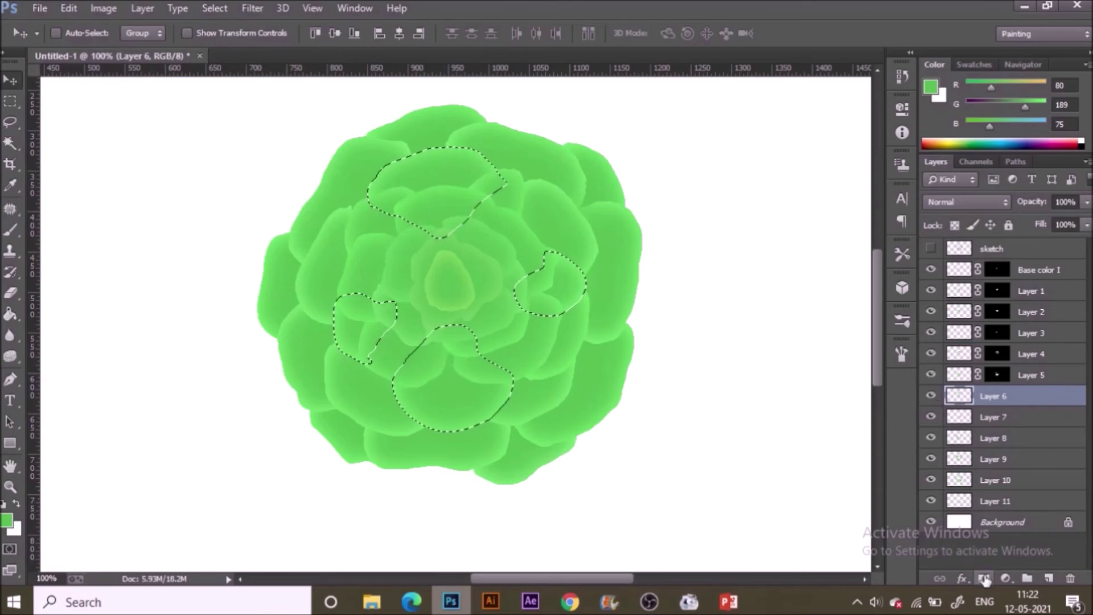
left_click(985, 578)
Add layer masks to Layer 7 and Layer 8 from selections of their painted petals
left_click(959, 419)
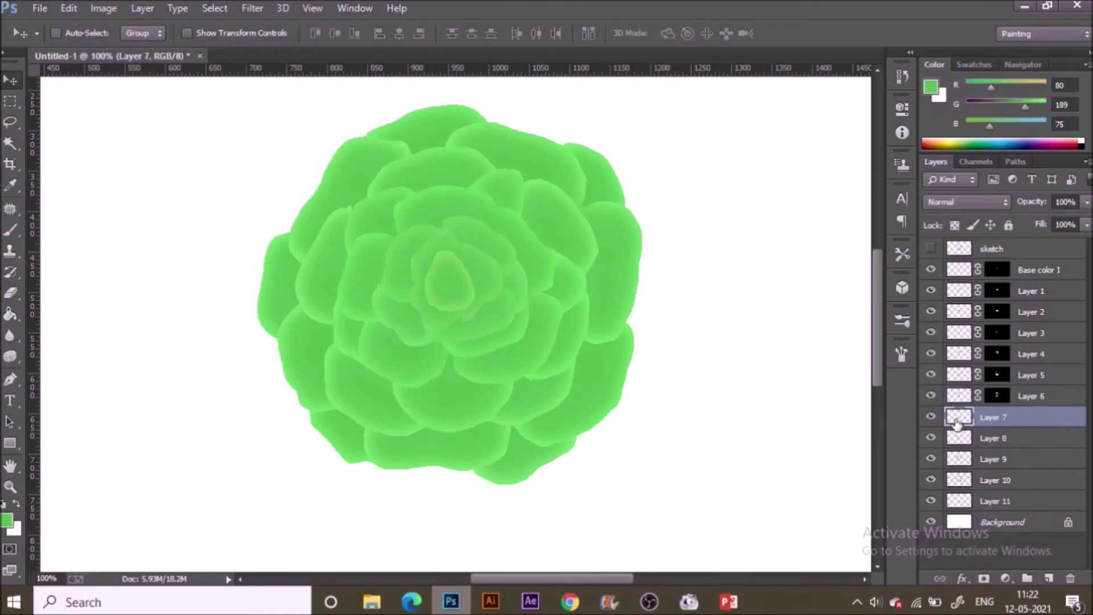
left_click(959, 422, "ctrl")
left_click(984, 578)
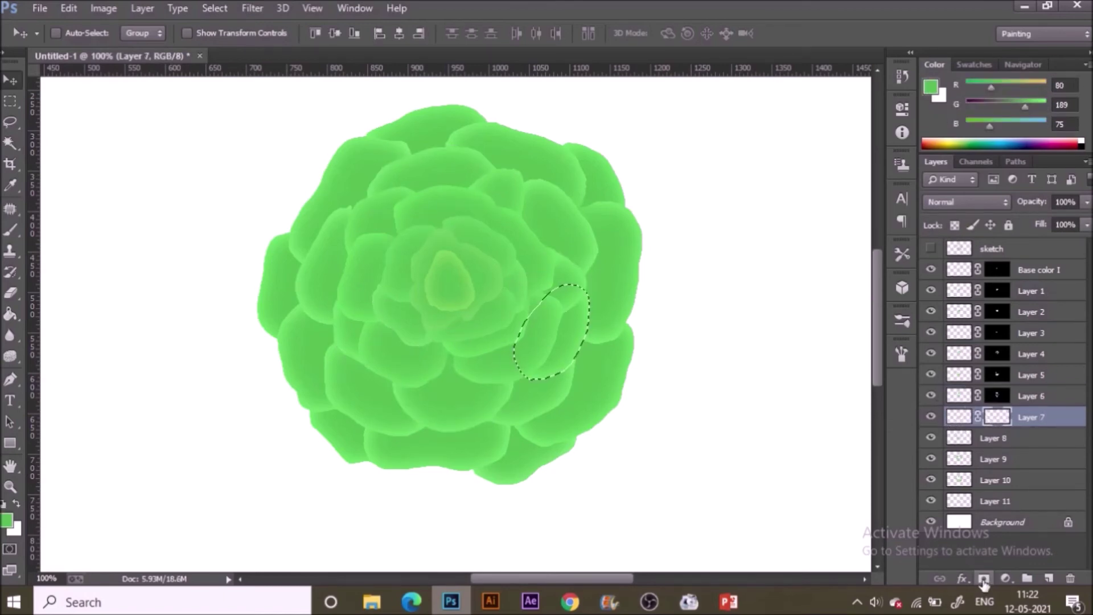
left_click(968, 439)
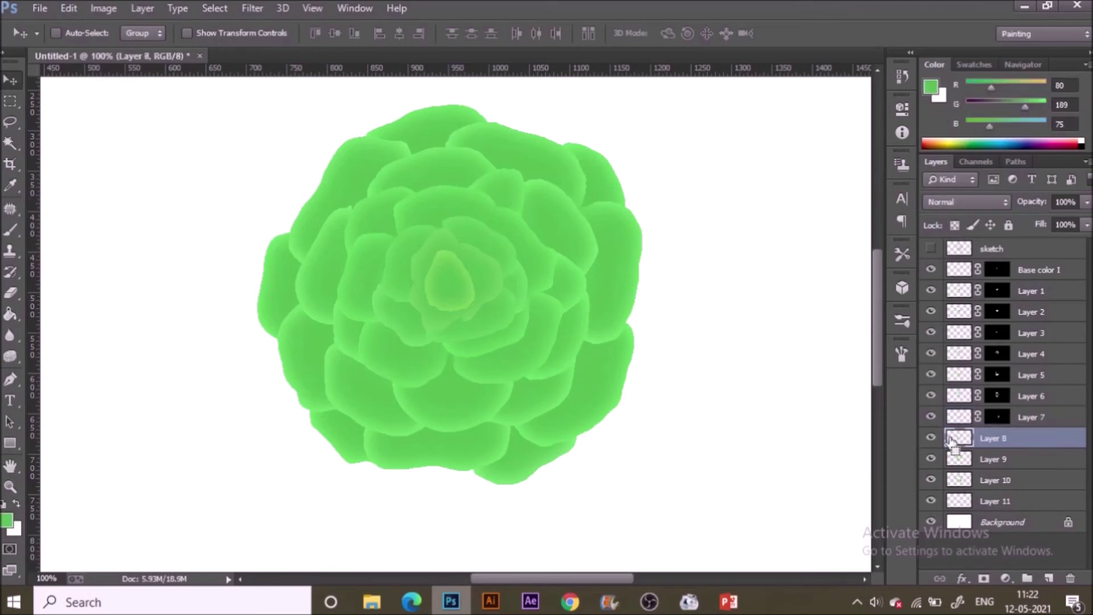
left_click(984, 578)
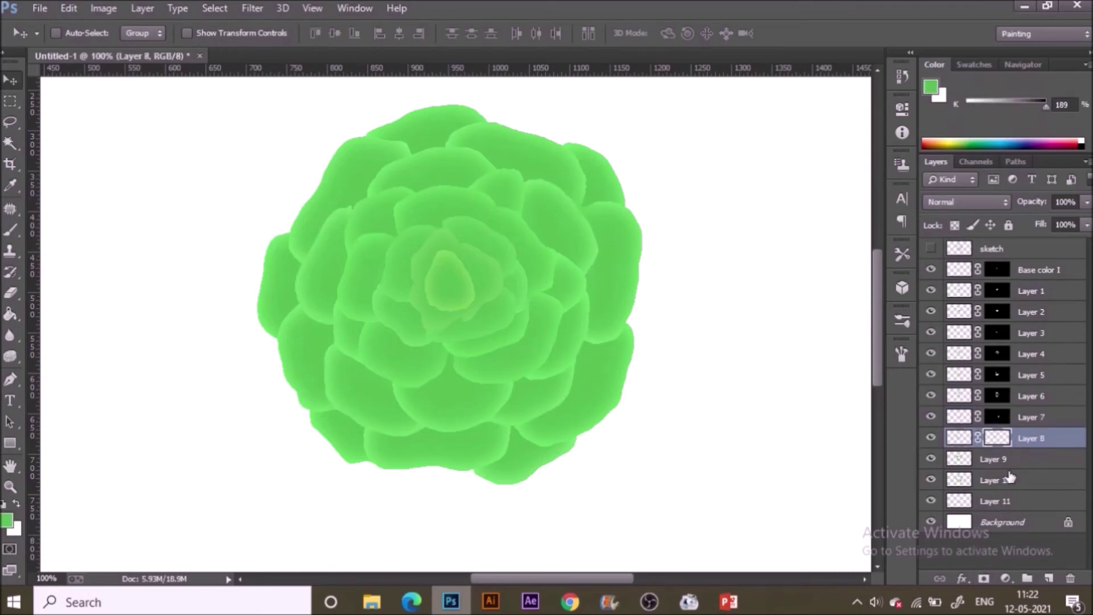
Load the petals of Layer 9 and Layer 10 as selections in turn and add a layer mask to each
left_click(1002, 460)
left_click(958, 459, "ctrl")
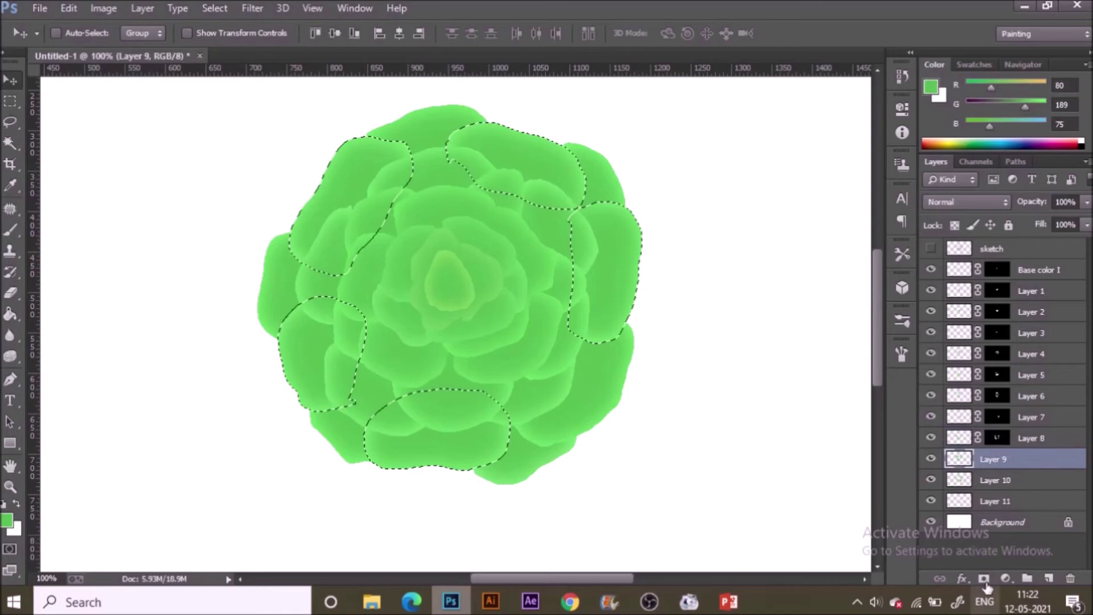
left_click(985, 578)
left_click(1002, 481)
left_click(958, 480, "ctrl")
left_click(985, 578)
Load the Layer 11 petal as a selection and add a layer mask from it
left_click(1002, 501)
left_click(958, 502, "ctrl")
left_click(984, 579)
Activate the Base color I layer and set the Brush tool's bristle shape to Round Blunt
left_click(1034, 271)
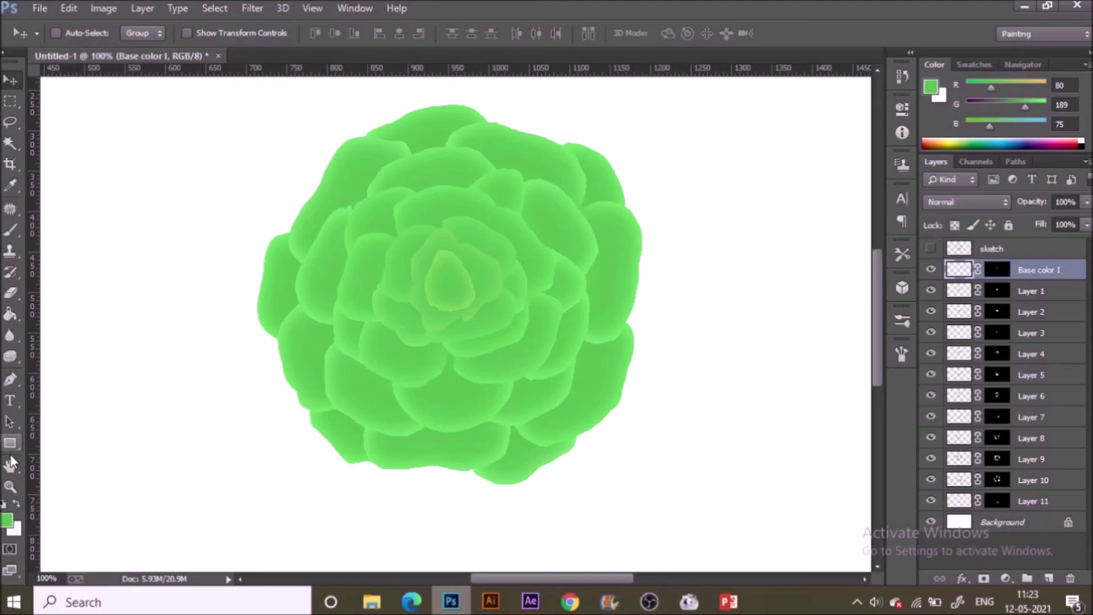
key("b")
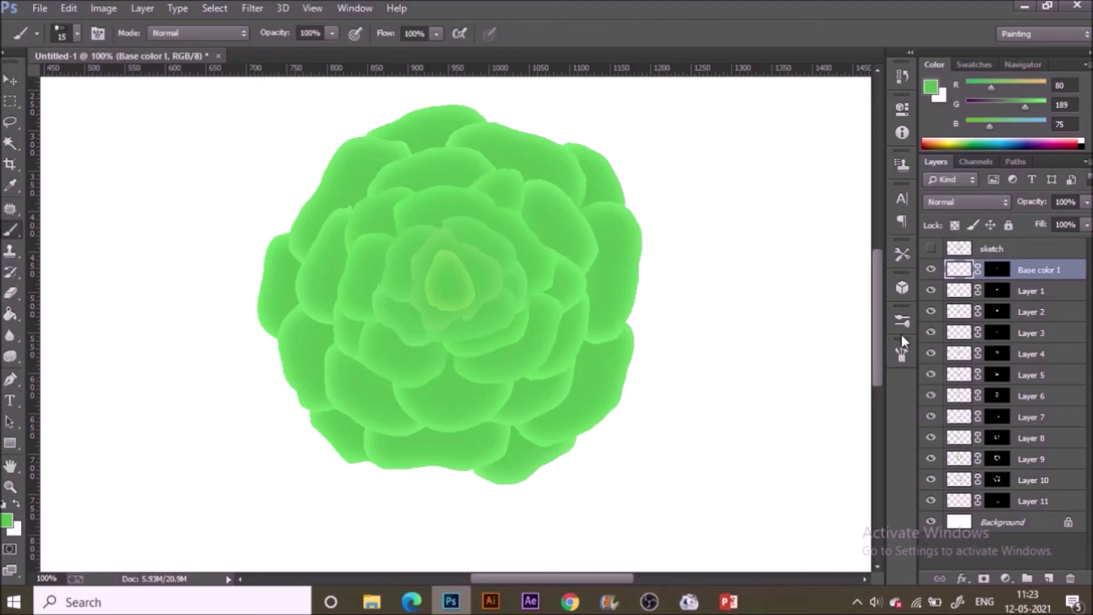
left_click(901, 352)
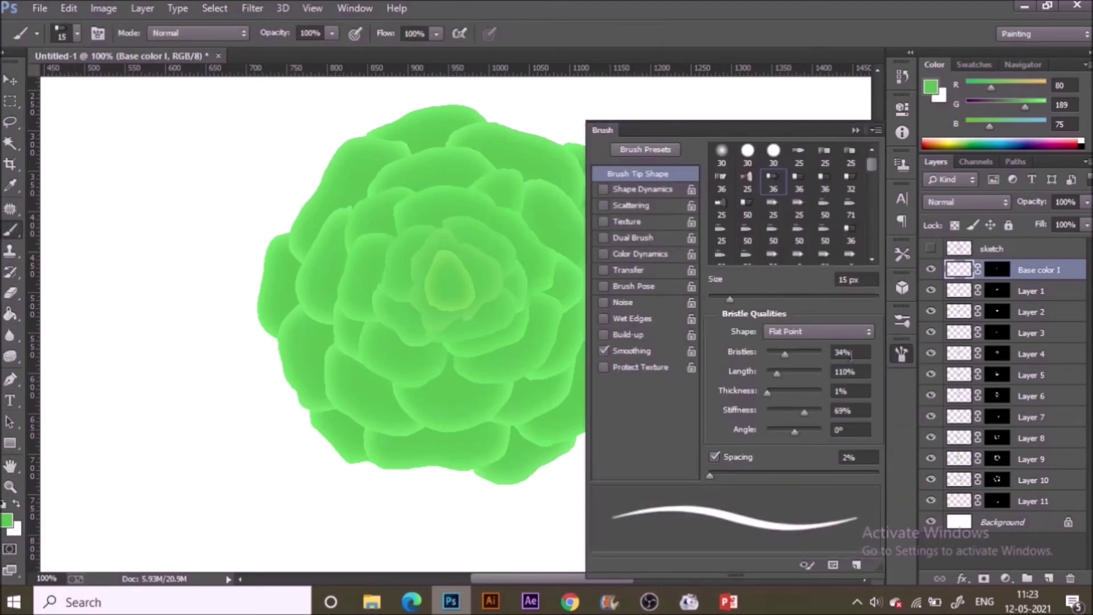
left_click(843, 331)
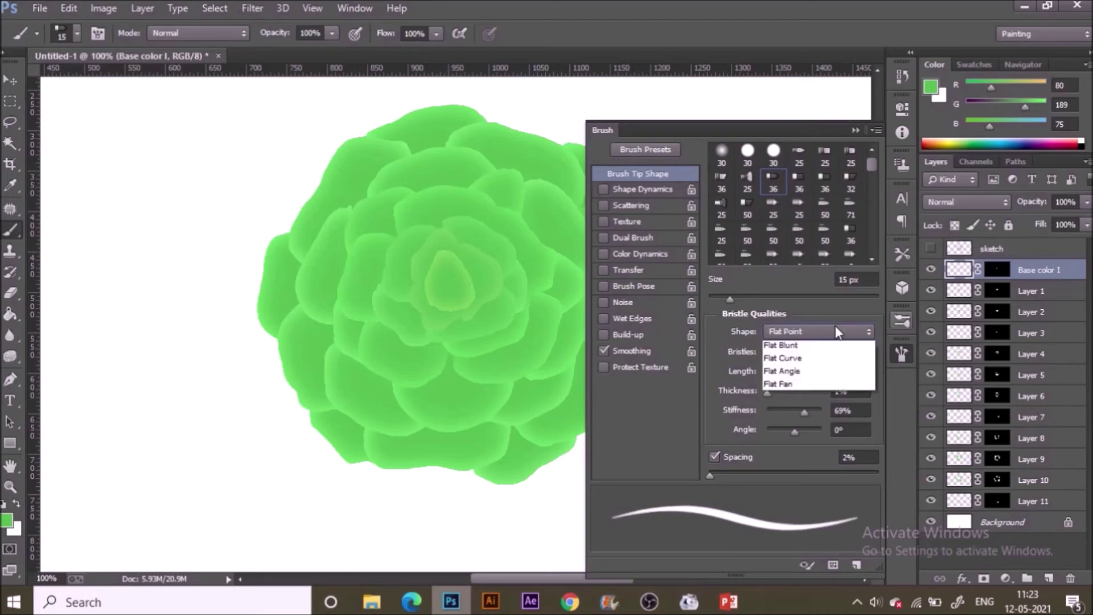
left_click(831, 357)
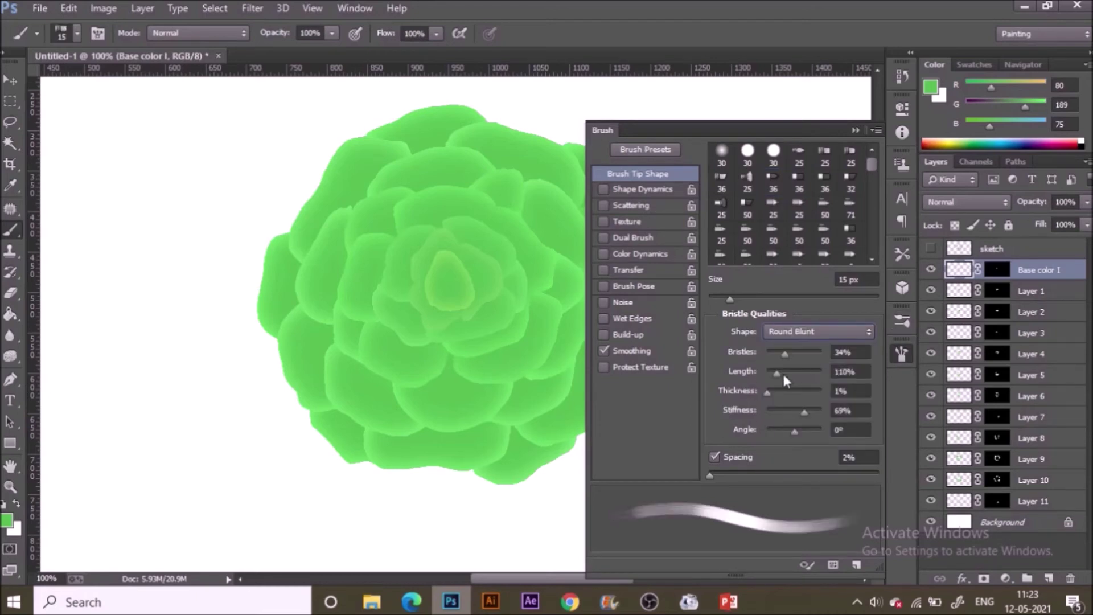
left_click(860, 130)
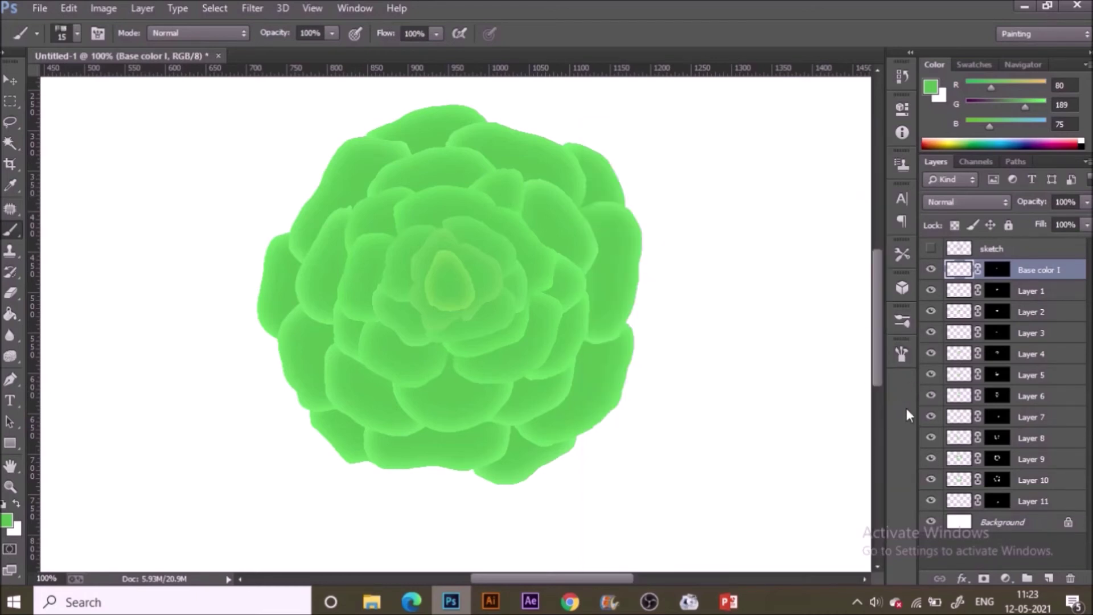
Set the foreground colour to a darker green, 46953b, with hue 113° and brightness 58%
left_click(7, 519)
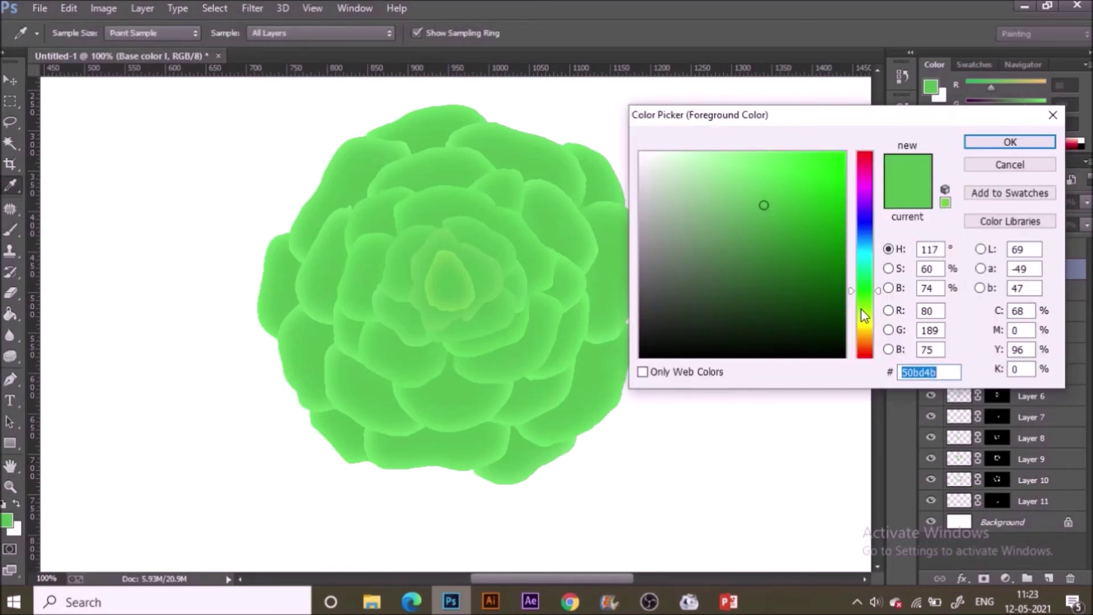
left_click(869, 293)
left_click(898, 269)
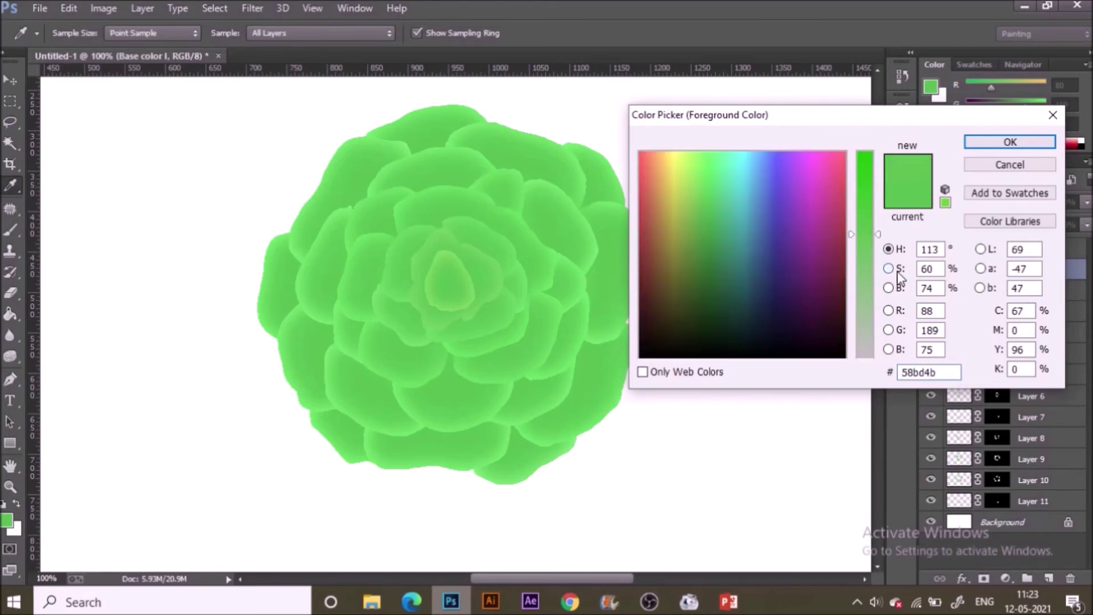
left_click(888, 288)
left_click_drag(882, 206, 878, 238)
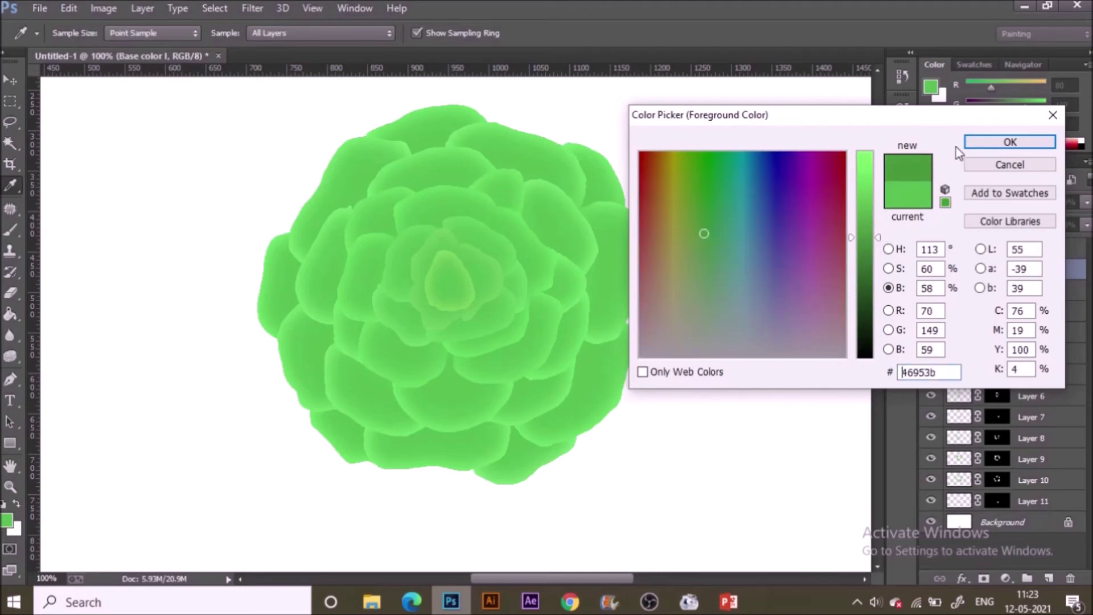
left_click(978, 142)
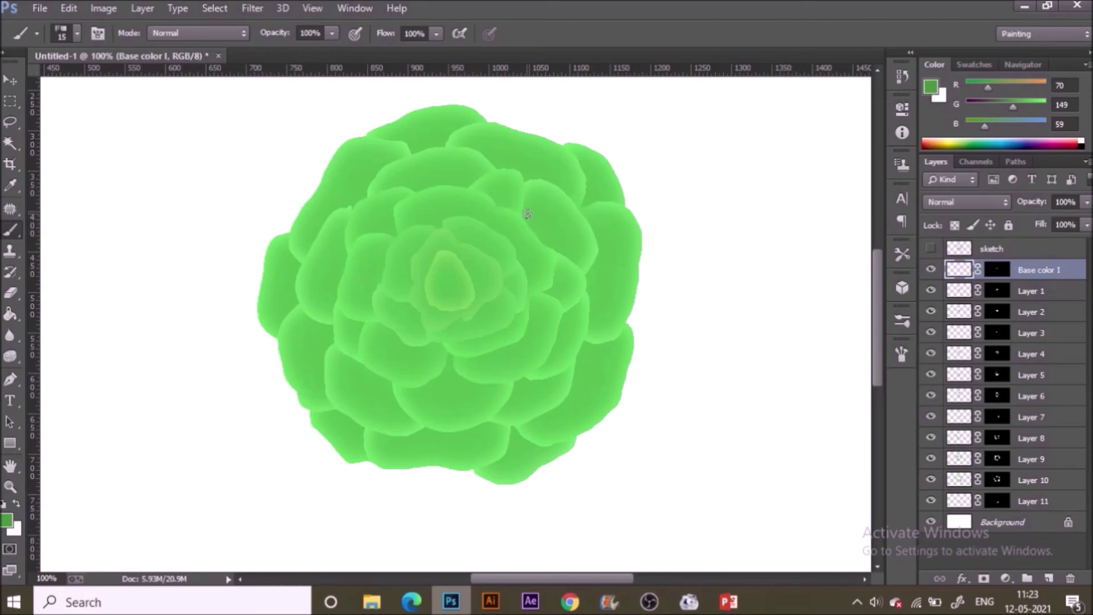
Shade the inner petals on Layers 1 to 5 in turn with the darker green, lowering the brush opacity to 54%
key("alt+bracketleft")
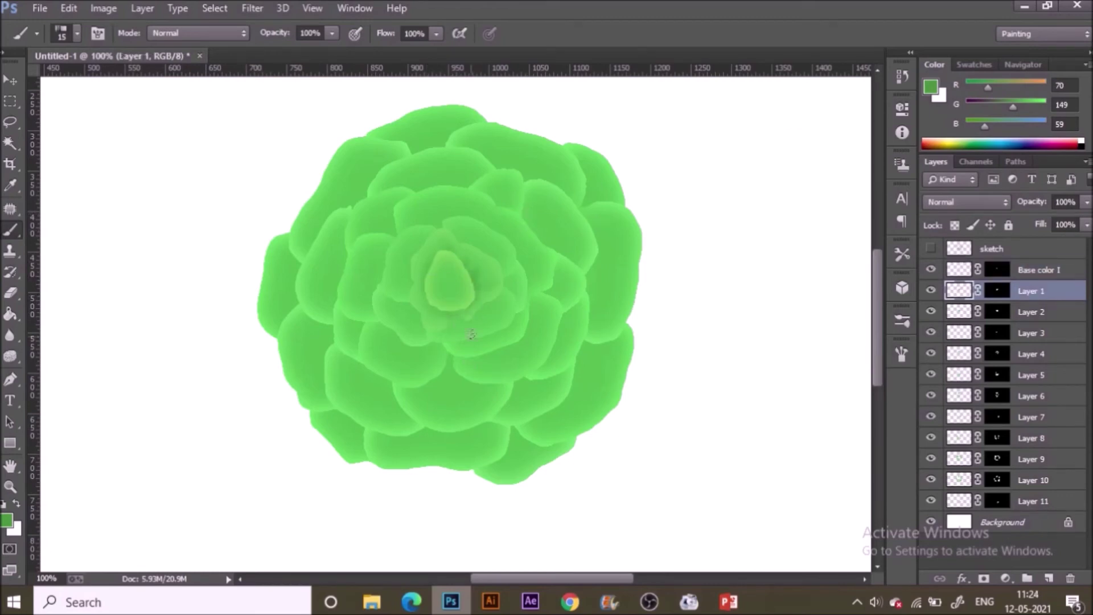
key("alt+bracketleft")
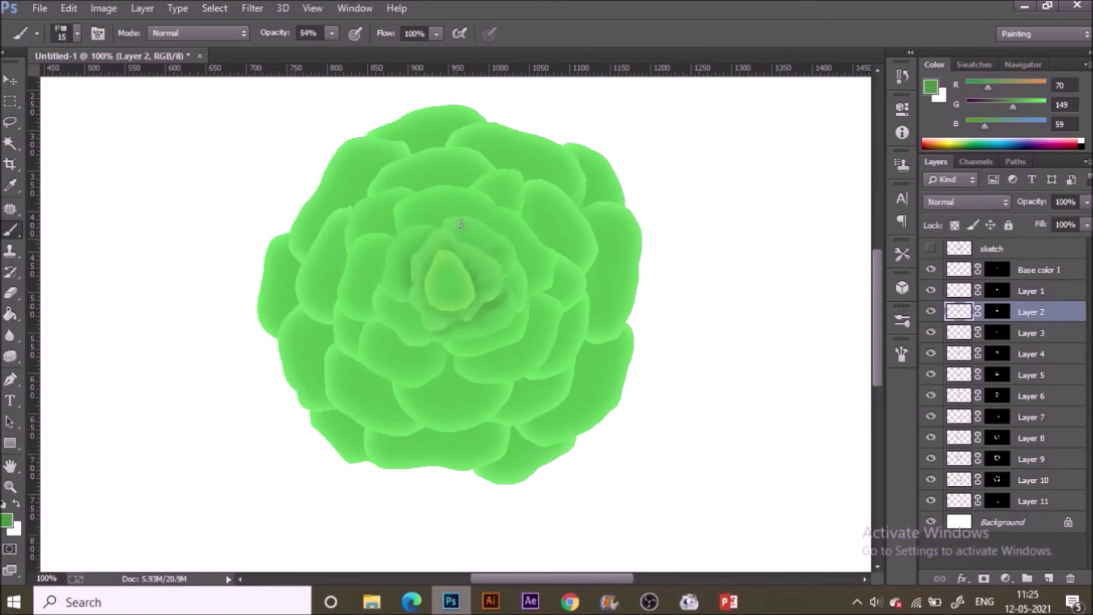
left_click(1017, 337)
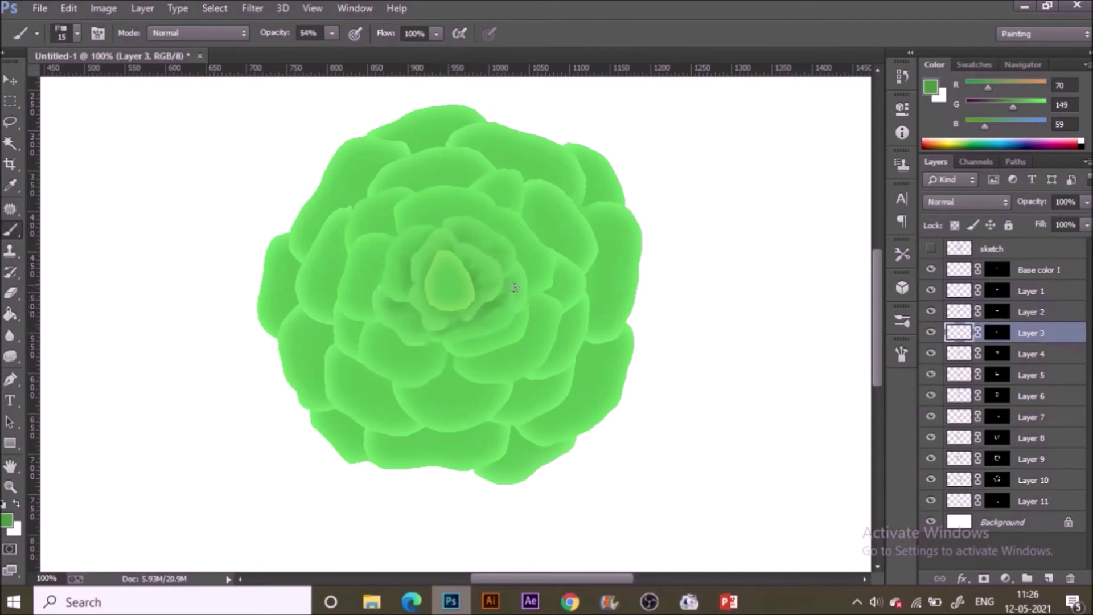
key("alt+bracketleft")
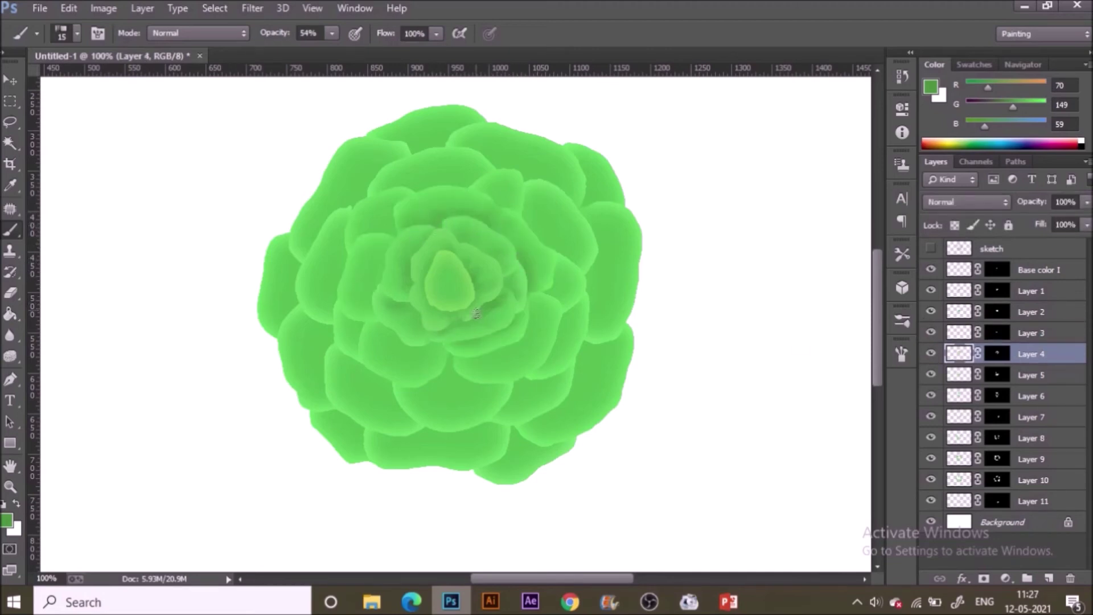
left_click(1005, 374)
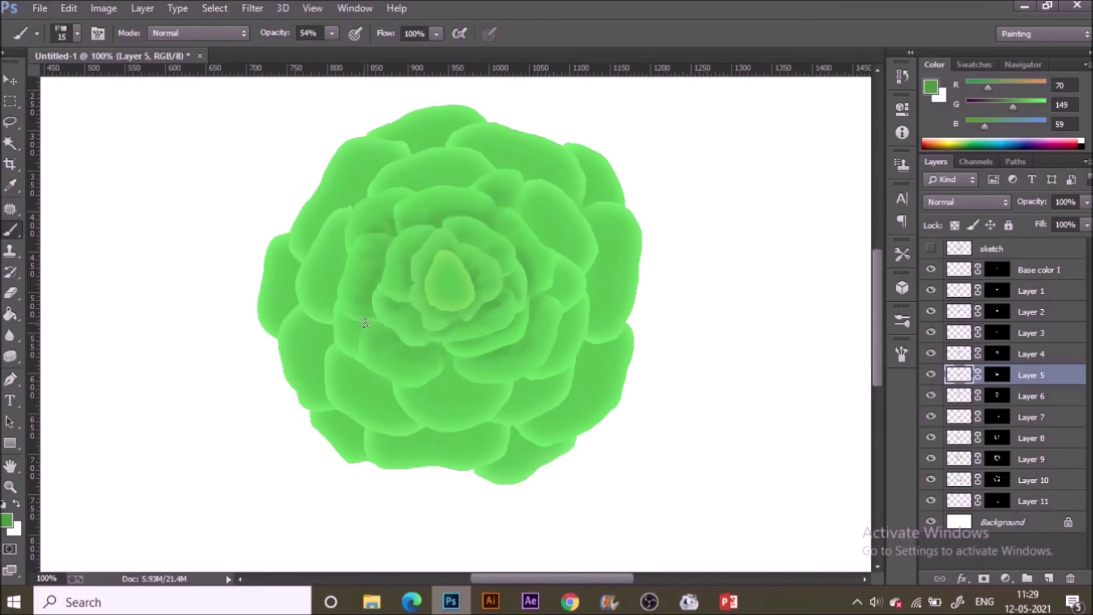
Enlarge the brush to 25 px and shade the outer petals on Layers 6 to 11 in turn with the darker green
key("alt+bracketleft")
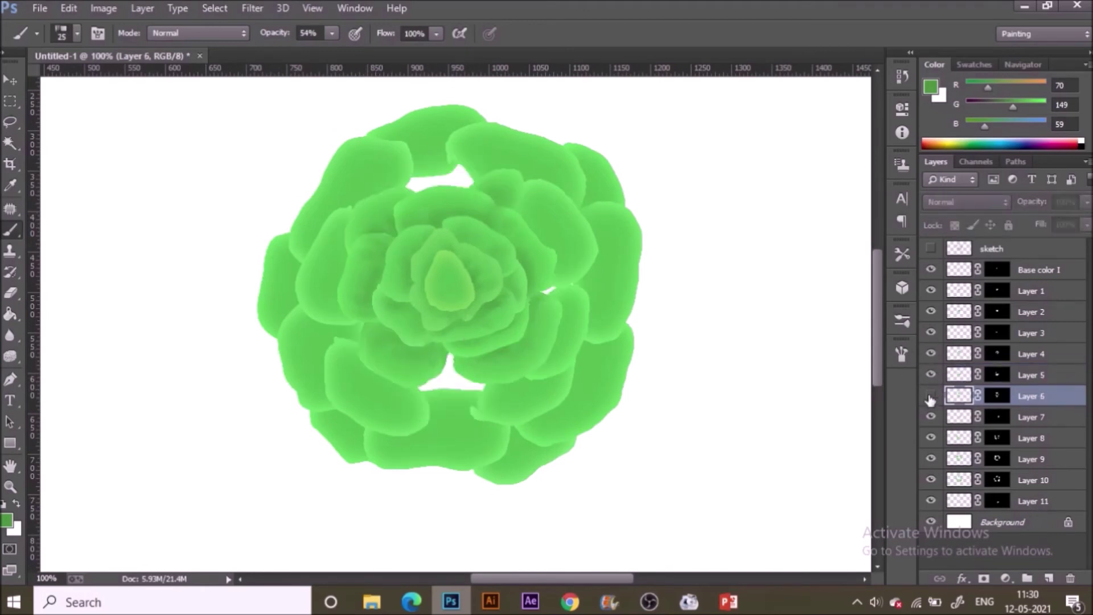
key("alt+bracketleft")
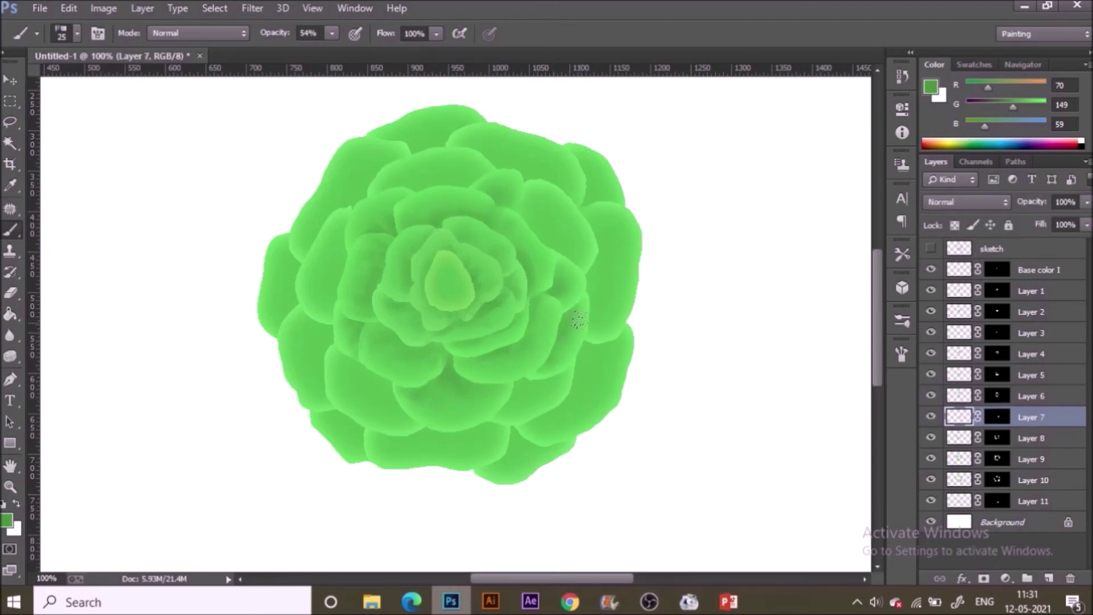
key("alt+bracketleft")
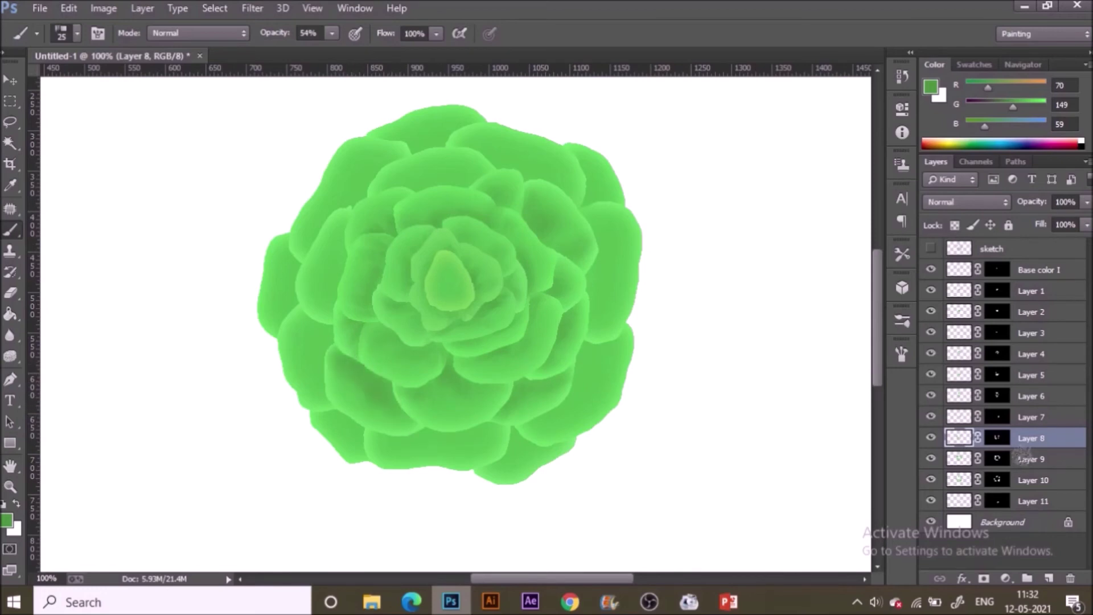
key("alt+bracketleft")
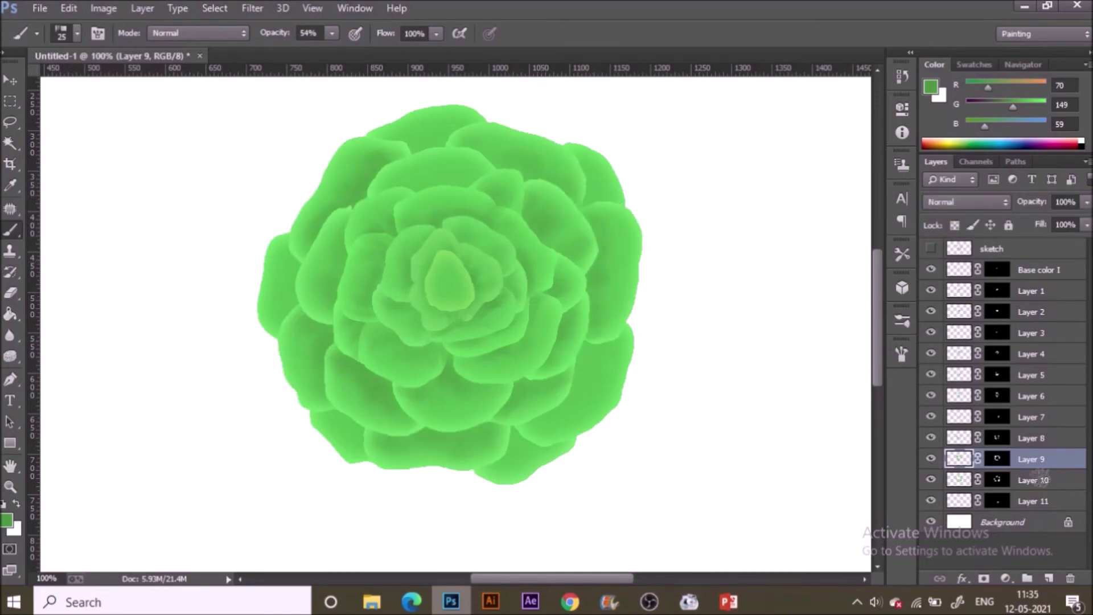
key("alt+bracketleft")
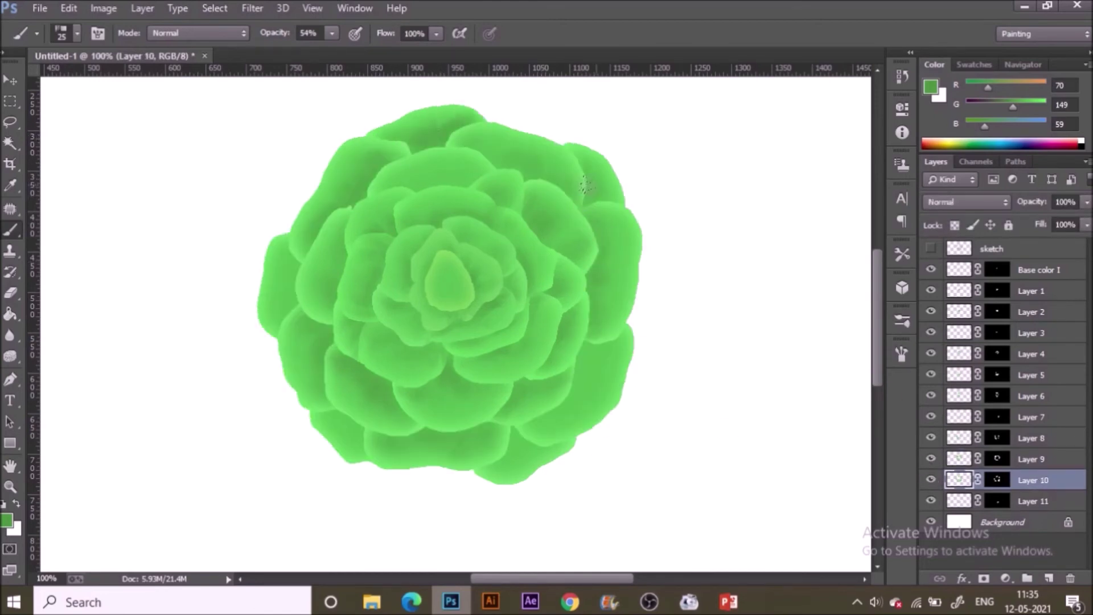
left_click_drag(539, 423, 560, 411)
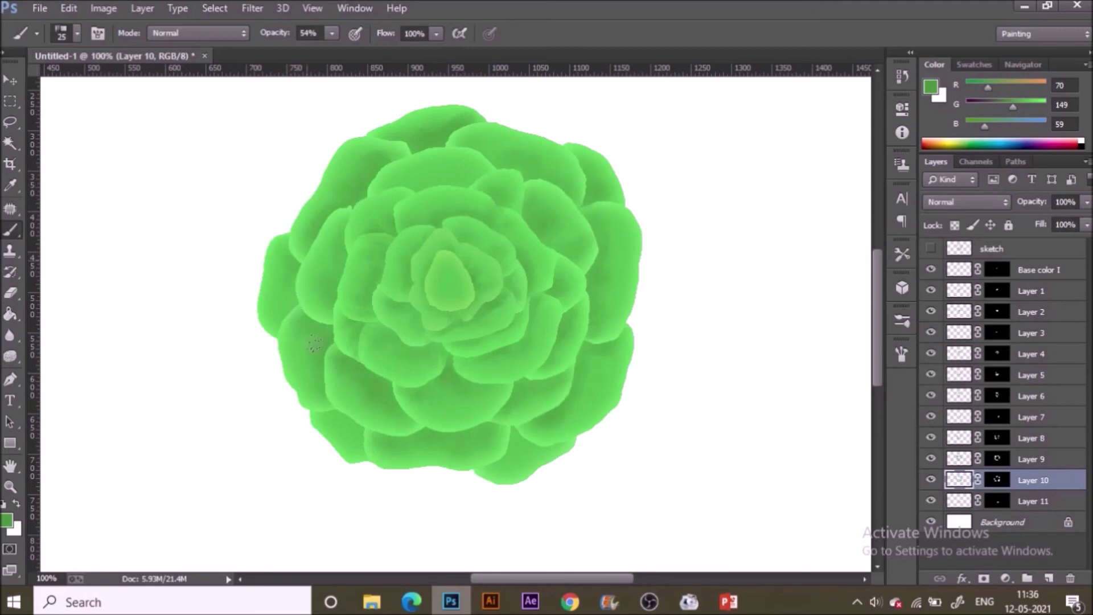
left_click_drag(302, 308, 276, 322)
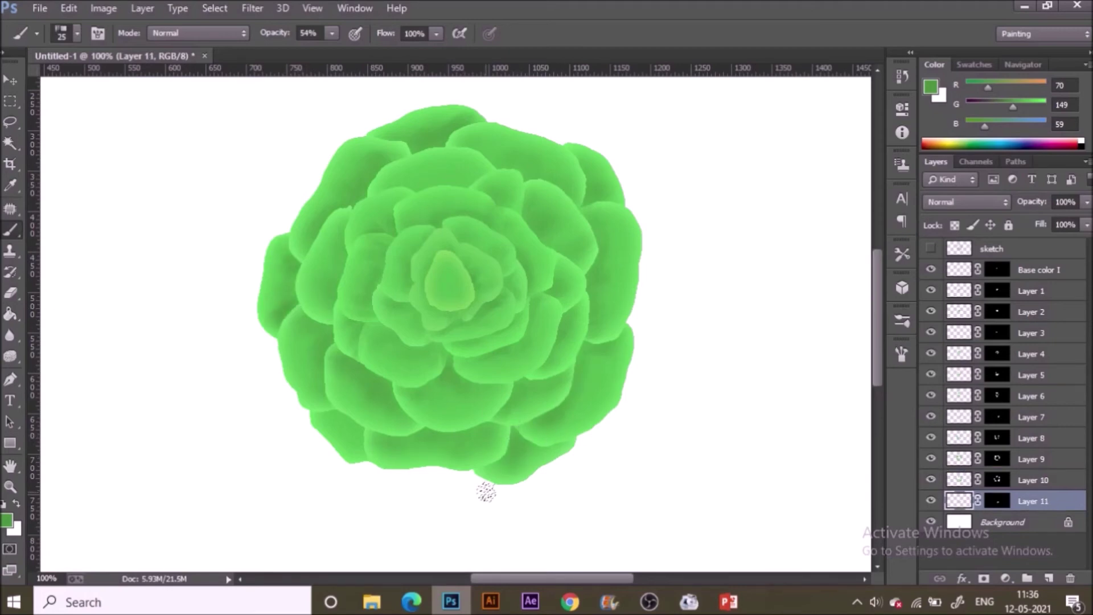
Group all petal layers from Base color I to Layer 11 and duplicate the group
left_click(1022, 274, "shift")
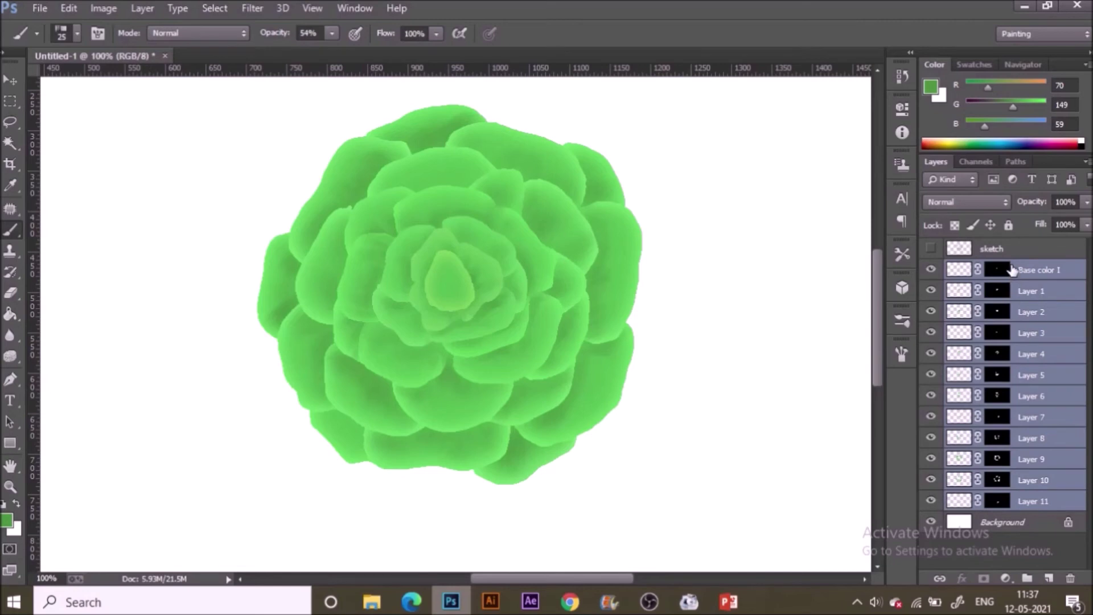
key("ctrl+g")
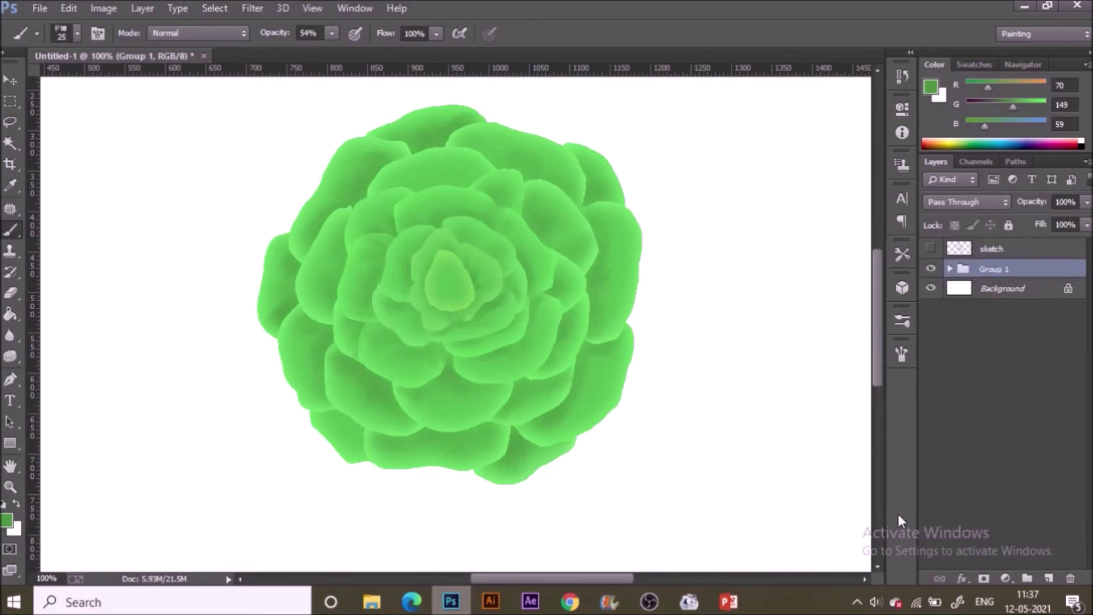
key("l")
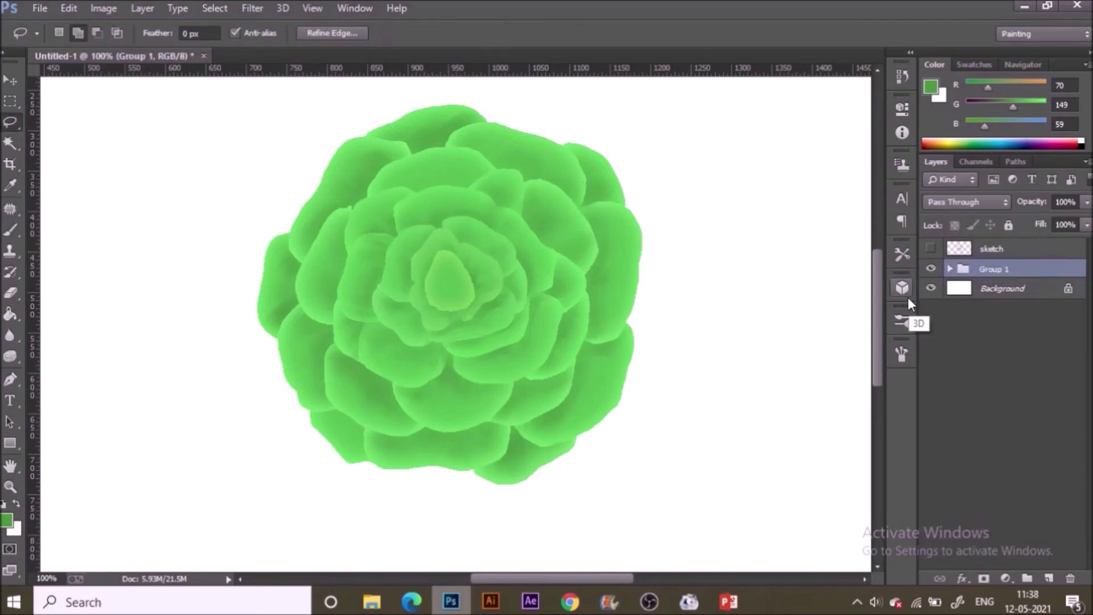
key("ctrl+j")
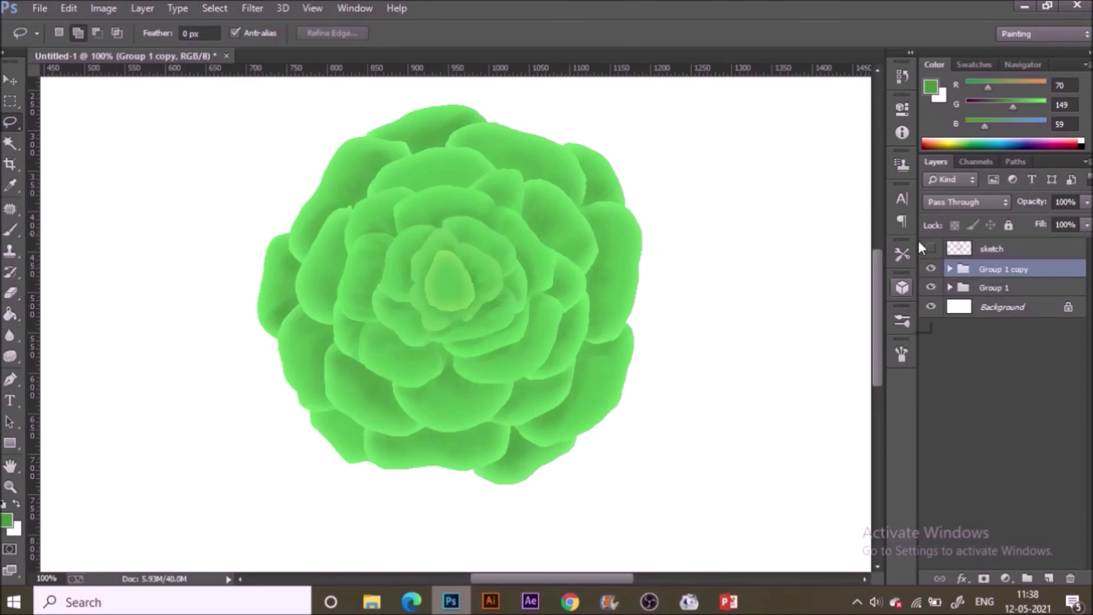
Merge the duplicated group into a single layer and hide the original Group 1, keeping the merged copy visible
right_click(1005, 268)
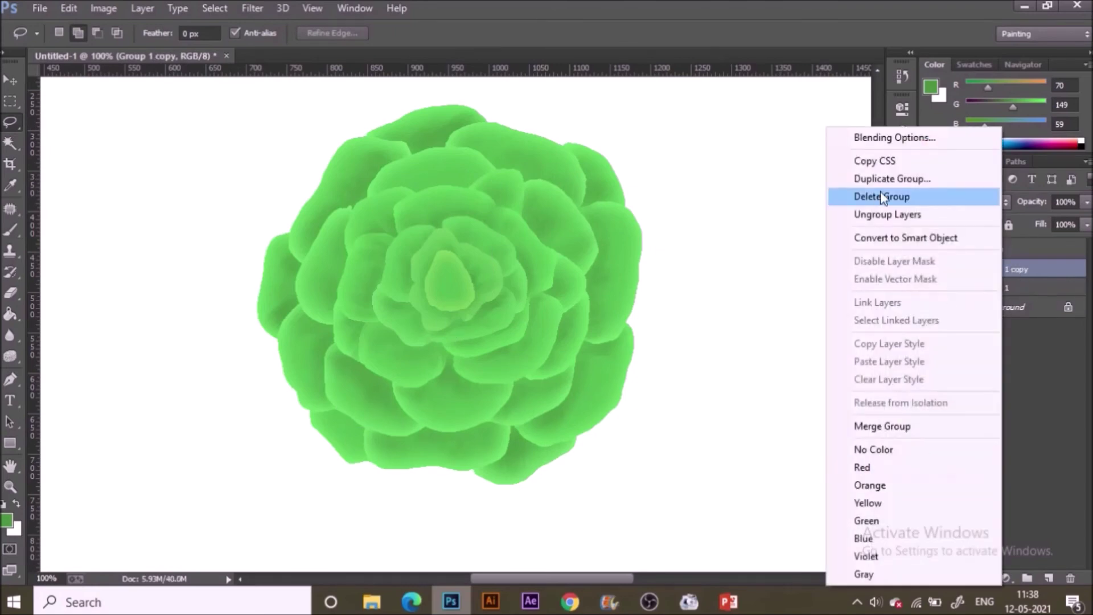
left_click(883, 426)
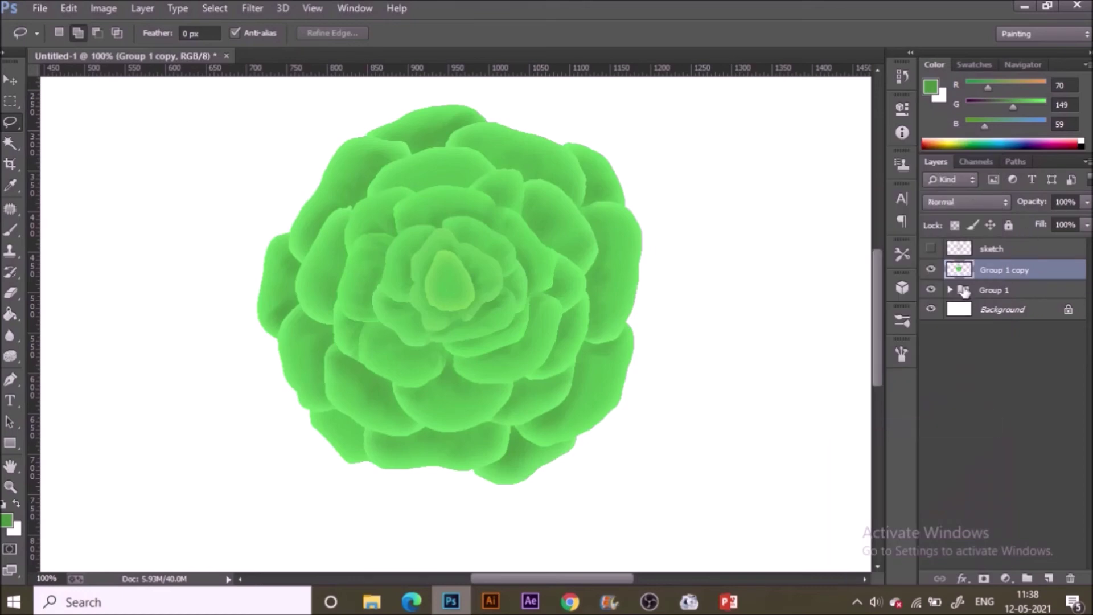
left_click(931, 270)
left_click(932, 289)
left_click(932, 273)
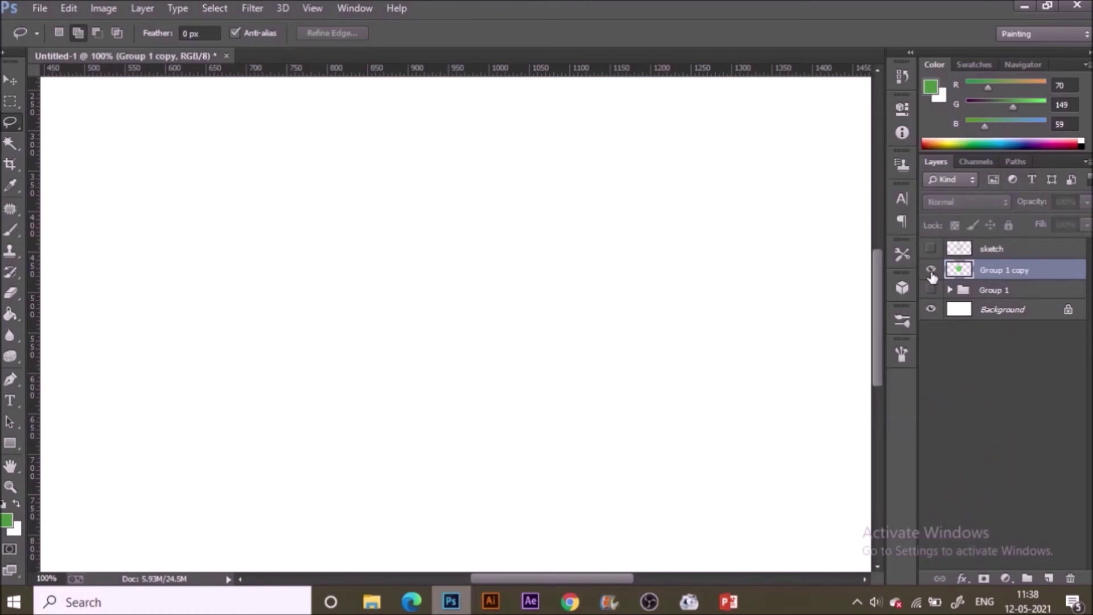
left_click(931, 271)
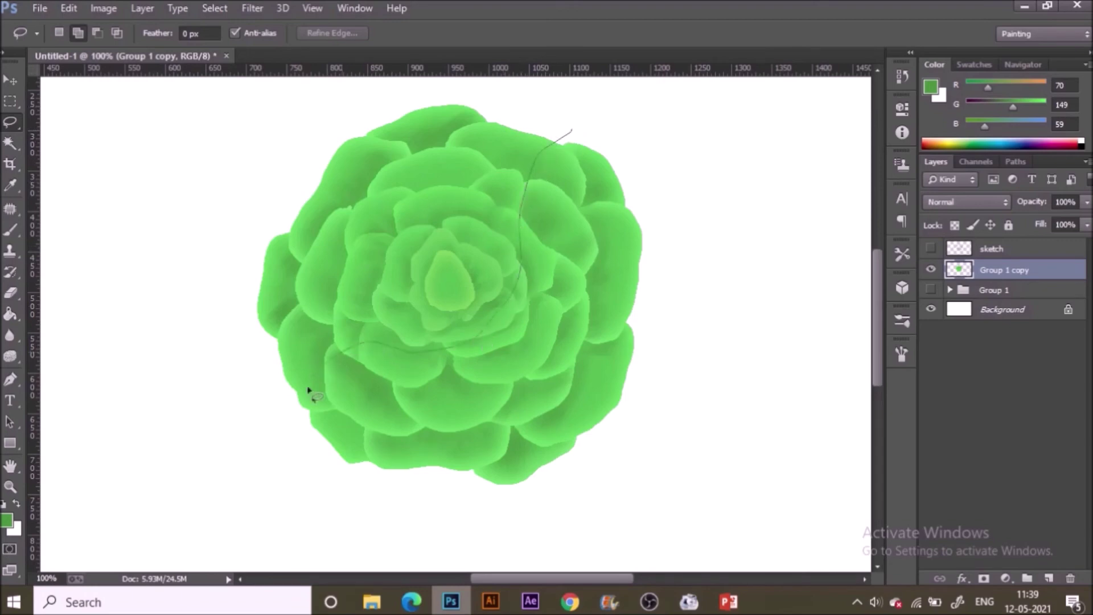
Lasso a curved band from the upper-right petals round to the lower-left ones and feather the selection by 25 pixels
mouse_move(386, 437)
left_mouse_down()
mouse_move(578, 393)
mouse_move(604, 288)
left_mouse_up()
left_click_drag(599, 145, 581, 121)
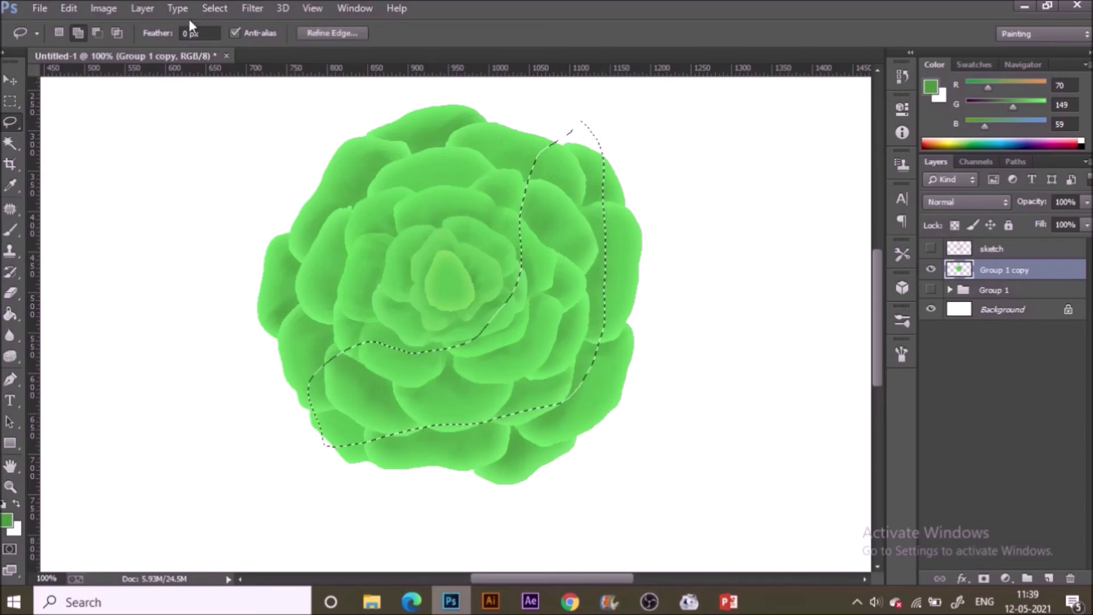
left_click(222, 7)
mouse_move(362, 203)
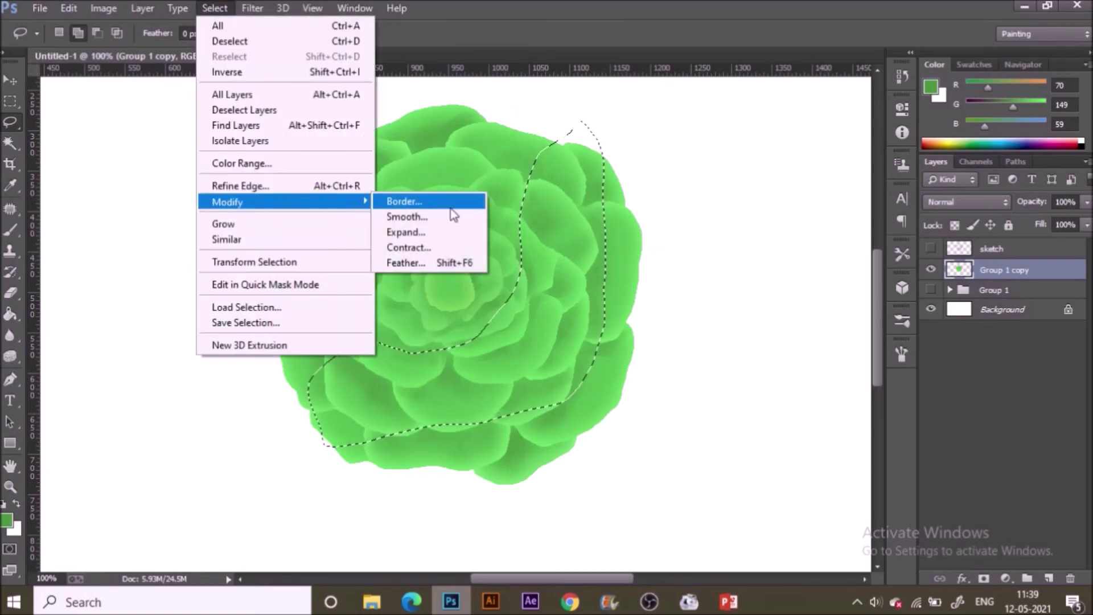
left_click(450, 263)
type("25")
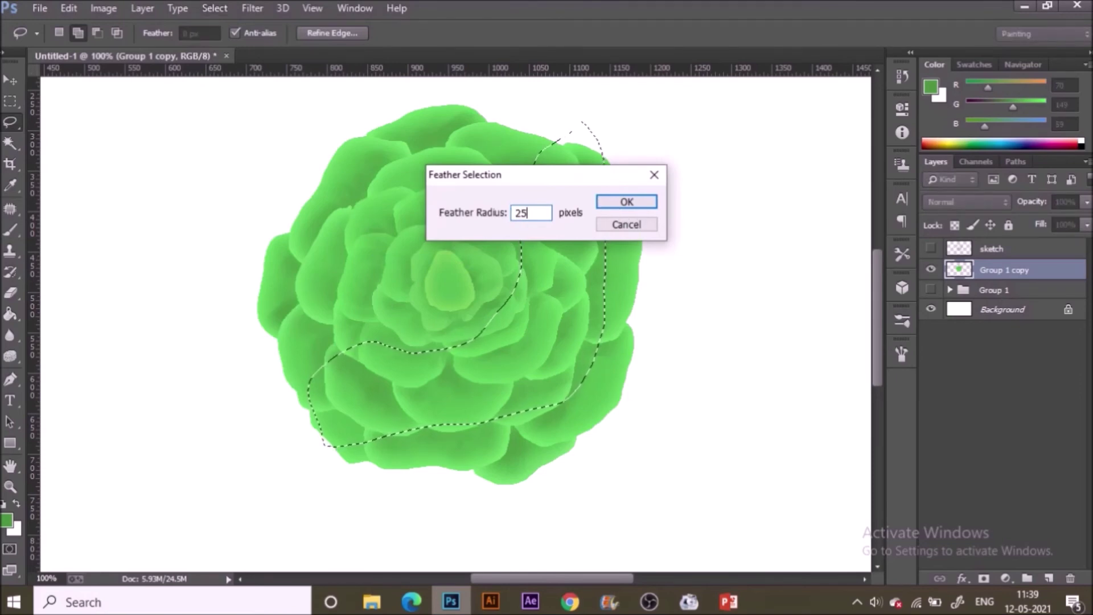
key("Return")
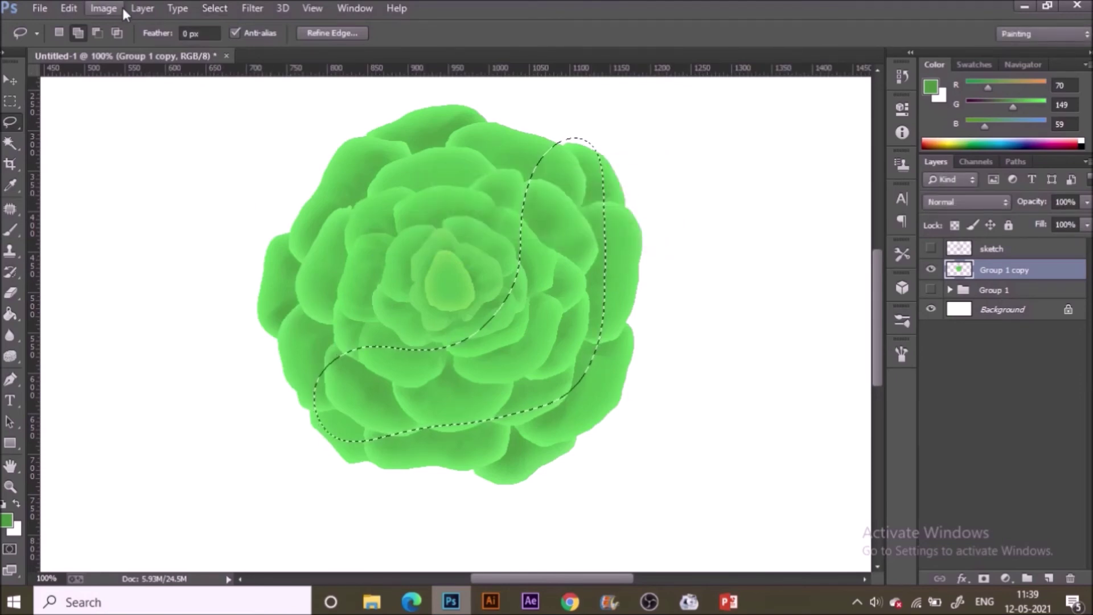
Recolour the selected band with Hue/Saturation, using hue +17, saturation -6 and lightness -6
key("ctrl+u")
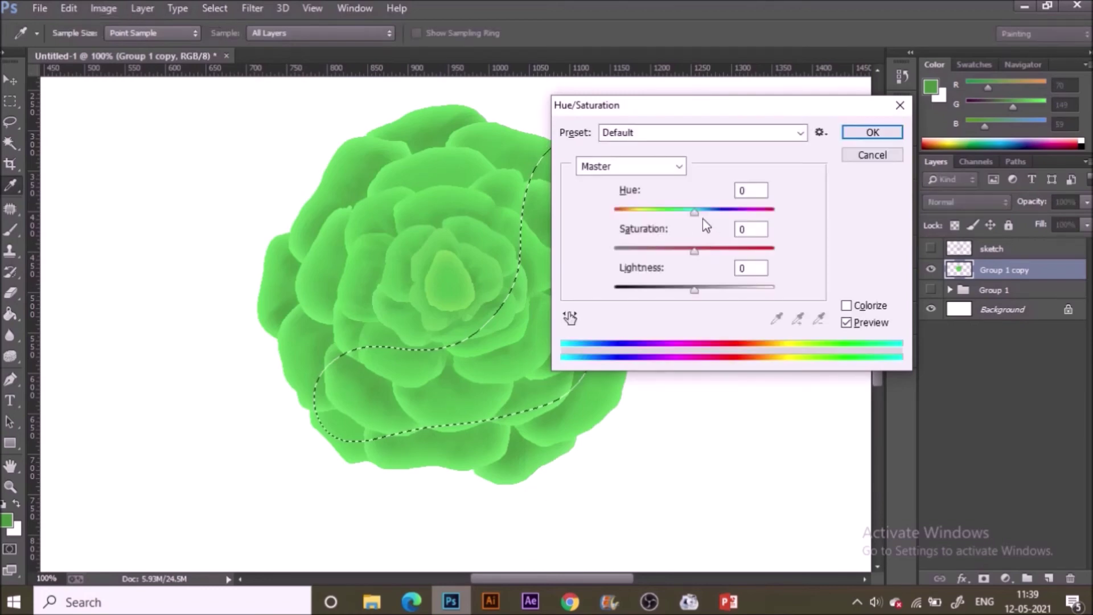
left_click_drag(695, 211, 689, 252)
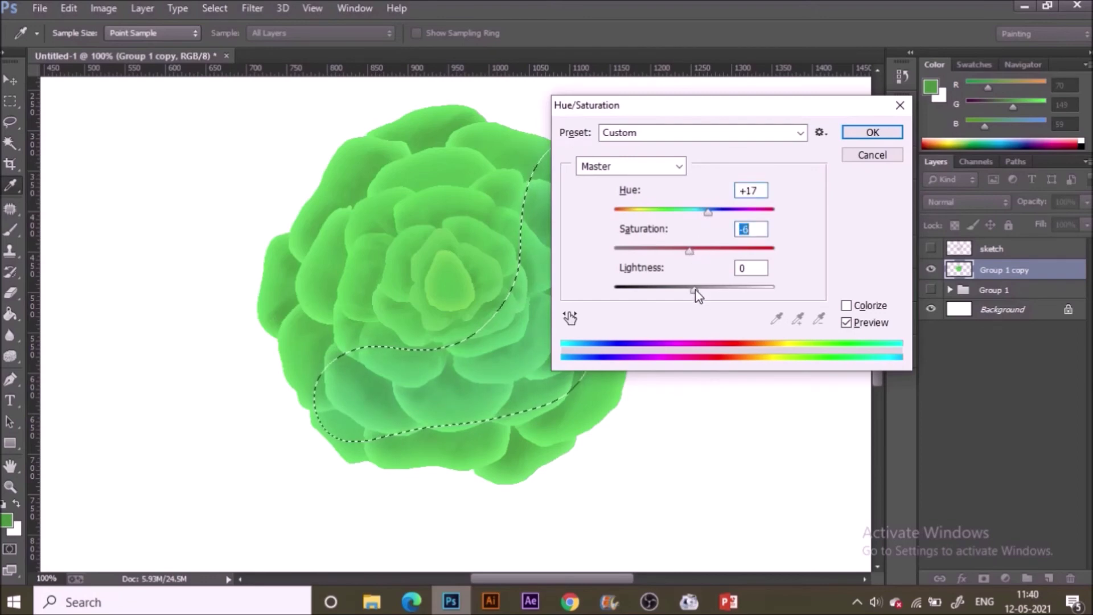
mouse_move(700, 290)
left_mouse_down()
mouse_move(678, 293)
mouse_move(690, 291)
left_mouse_up()
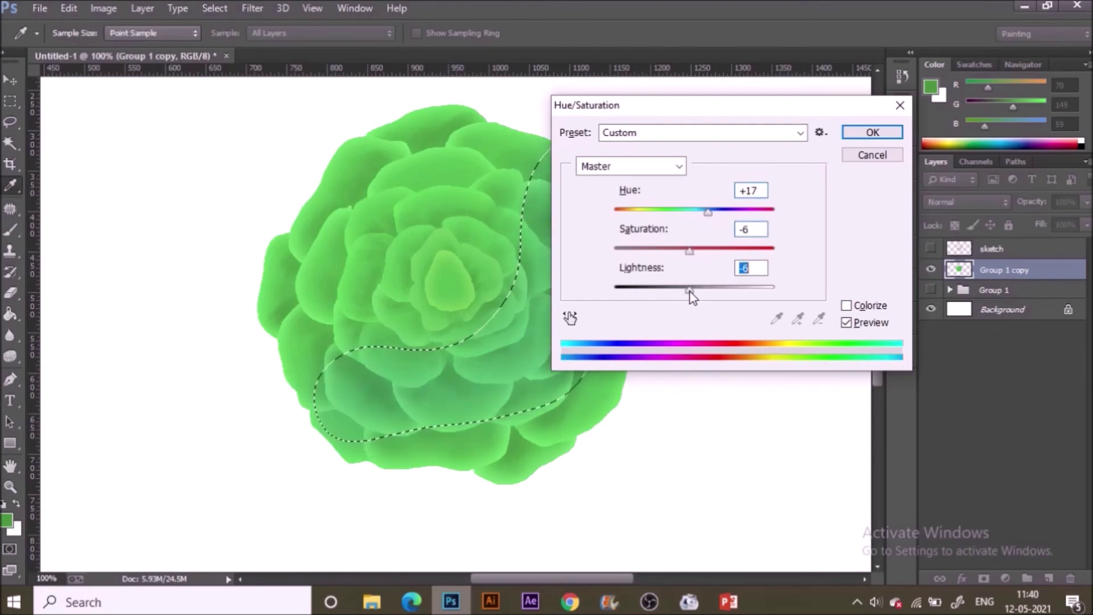
left_click(852, 135)
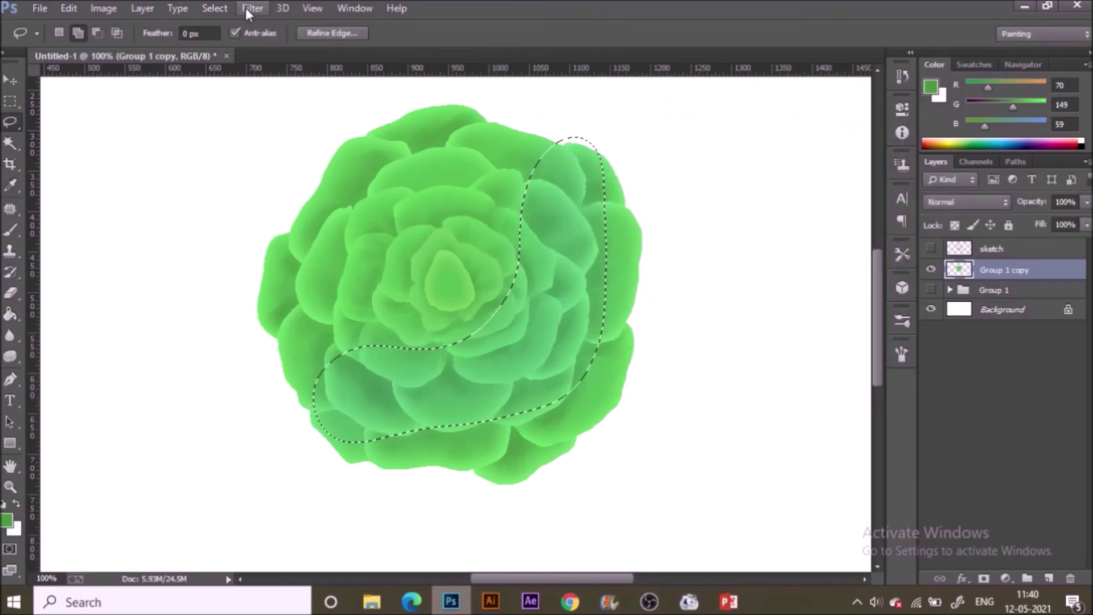
Recolour the petals outside the band with Hue/Saturation at hue -13, saturation +6 and lightness -2, and drop the selection
key("ctrl+u")
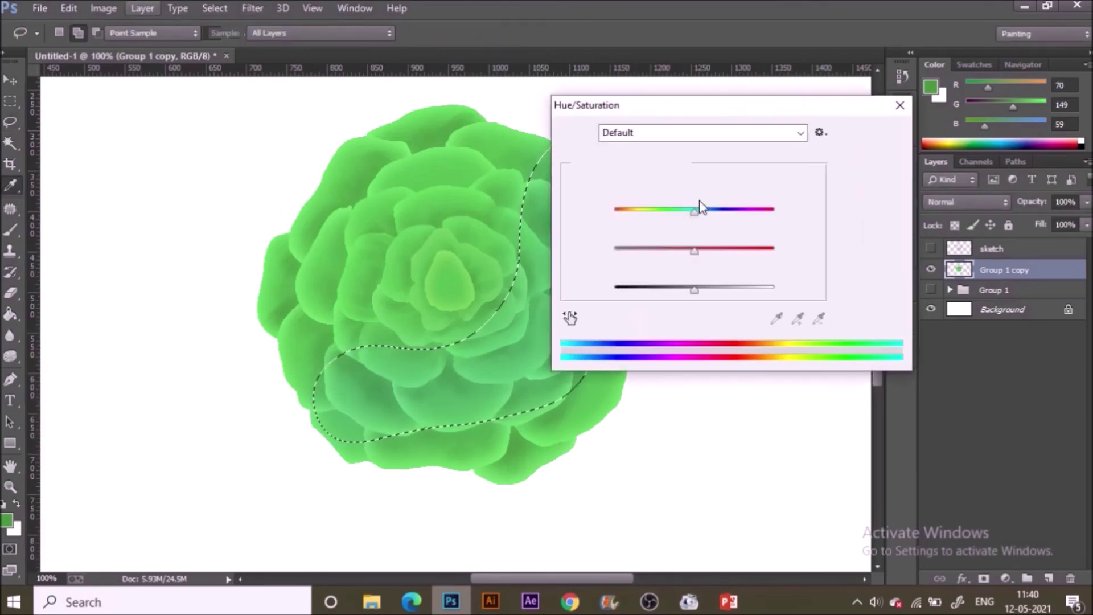
mouse_move(694, 211)
left_mouse_down()
mouse_move(686, 221)
mouse_move(684, 212)
left_mouse_up()
left_click_drag(695, 249, 706, 250)
mouse_move(694, 289)
left_mouse_down()
mouse_move(708, 289)
mouse_move(693, 290)
left_mouse_up()
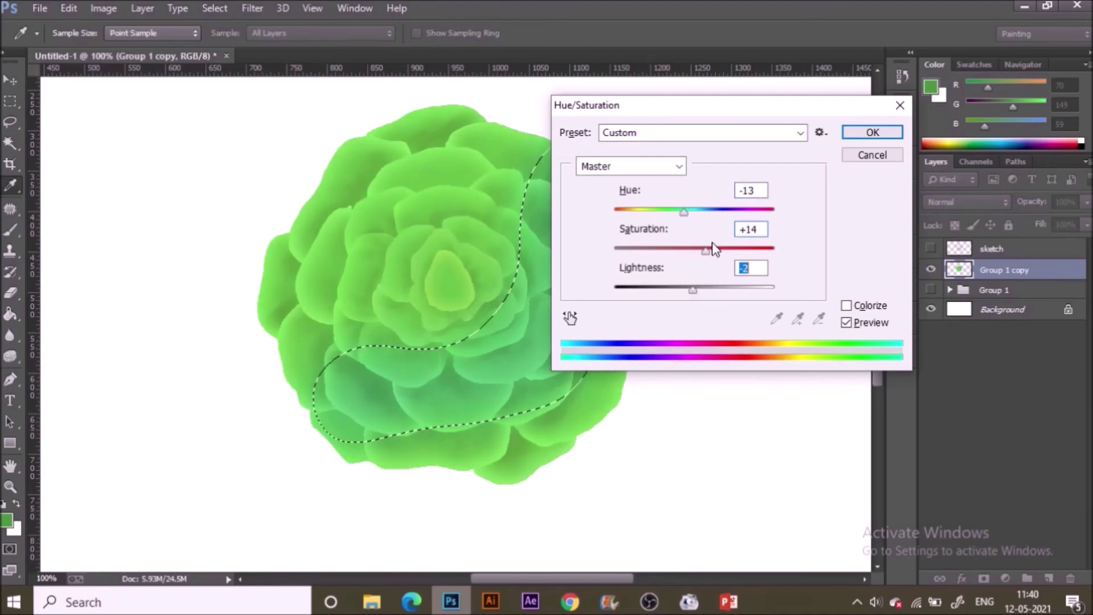
left_click_drag(712, 248, 699, 250)
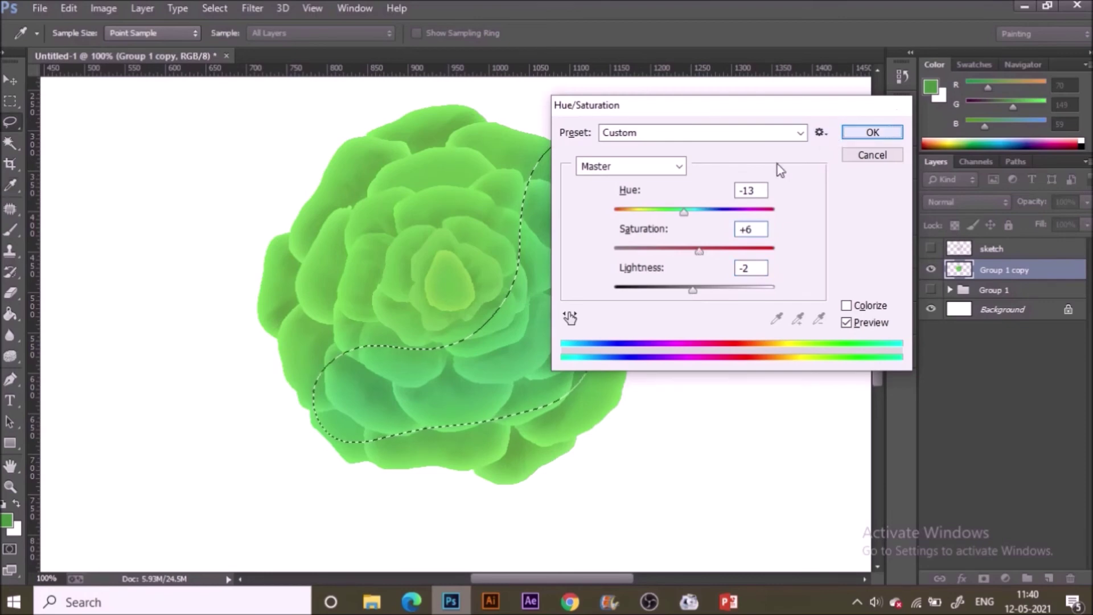
key("Return")
key("ctrl+d")
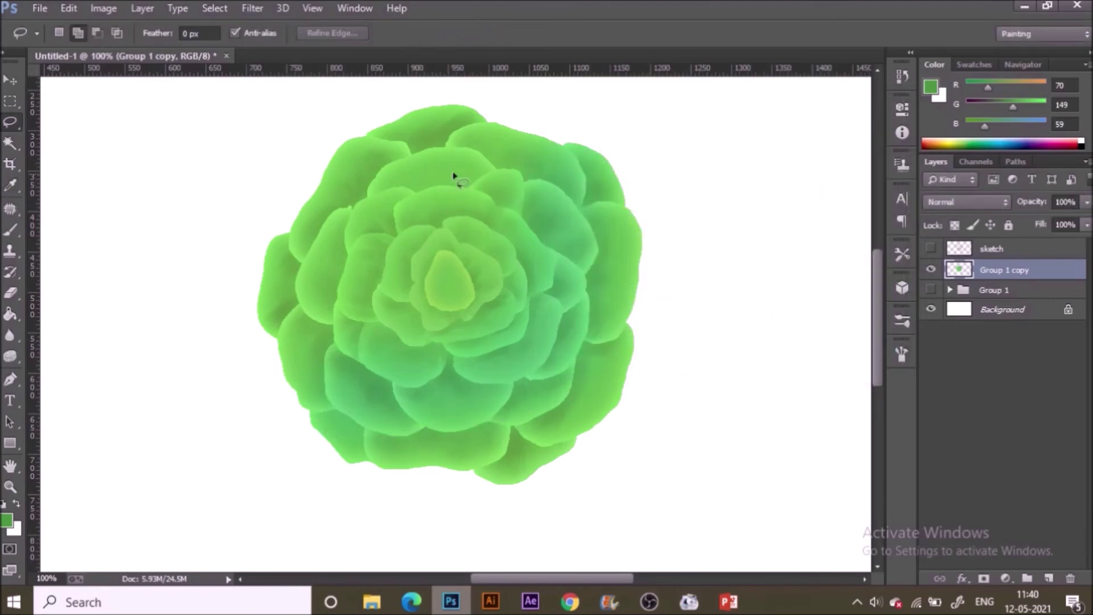
Lasso a narrow band along the flower's outer petals from the upper right to the lower left and feather the selection
mouse_move(394, 431)
left_mouse_down()
mouse_move(404, 454)
mouse_move(516, 450)
mouse_move(609, 380)
mouse_move(652, 176)
mouse_move(627, 140)
left_mouse_up()
left_click(215, 8)
mouse_move(361, 200)
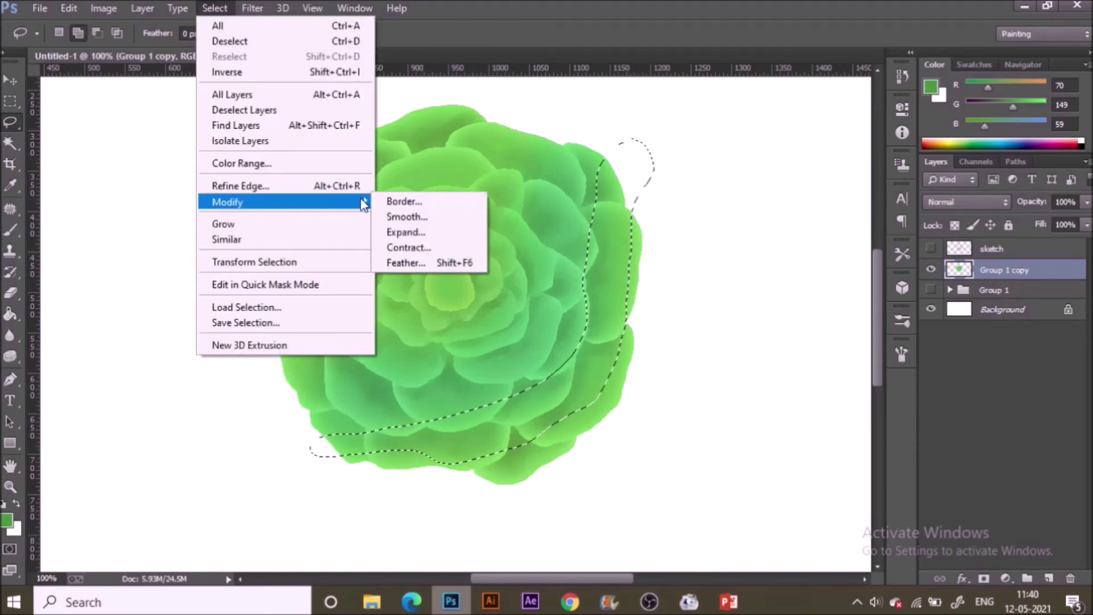
left_click(405, 262)
key("Return")
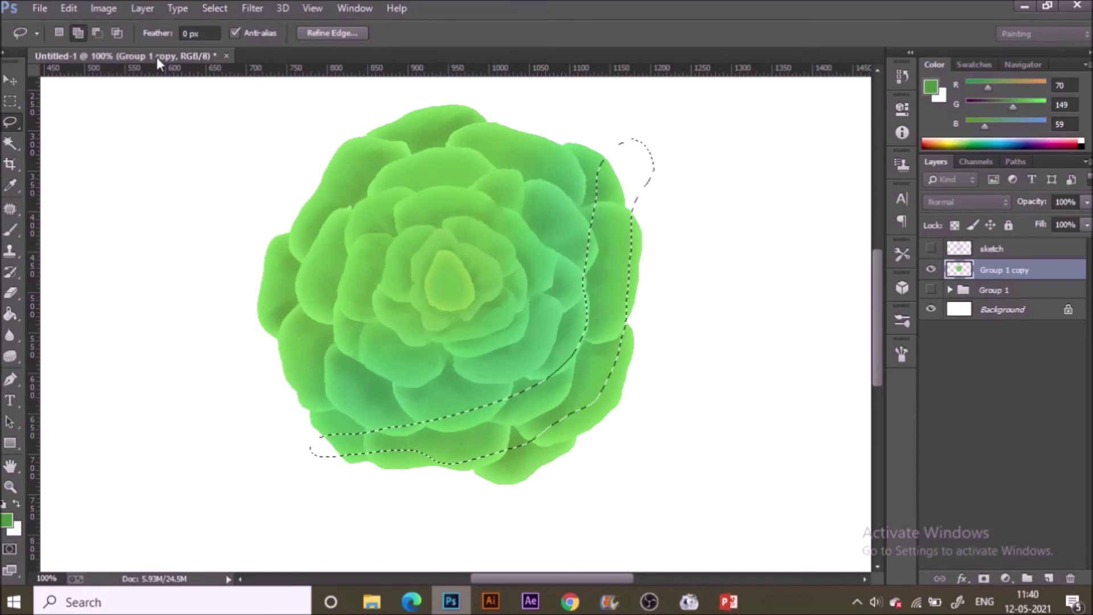
left_click(111, 8)
left_click(457, 4)
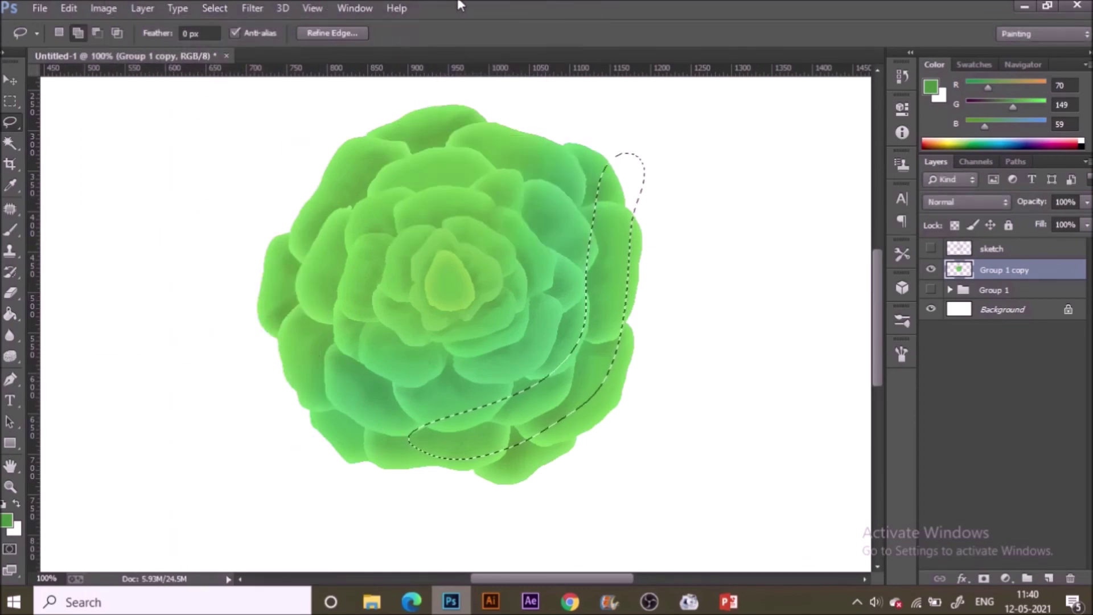
Shift the selected outer band towards teal with Hue/Saturation, using saturation +30 and lightness -20, and drop the selection
key("ctrl+u")
left_click(697, 211)
left_click_drag(698, 212, 706, 212)
left_click_drag(705, 250, 710, 252)
left_click_drag(681, 289, 678, 289)
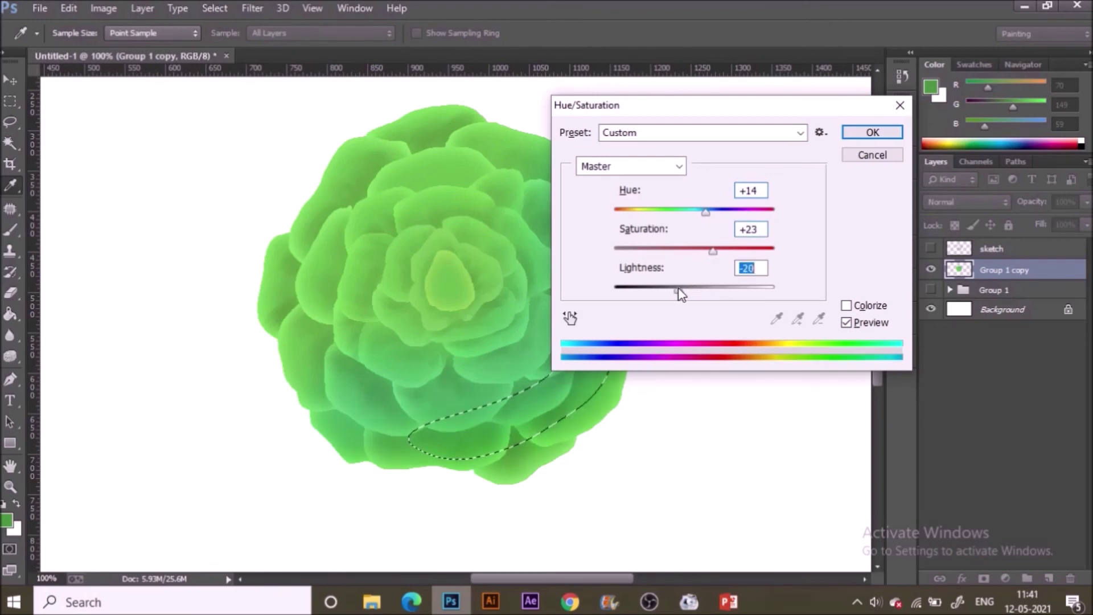
left_click_drag(713, 251, 719, 251)
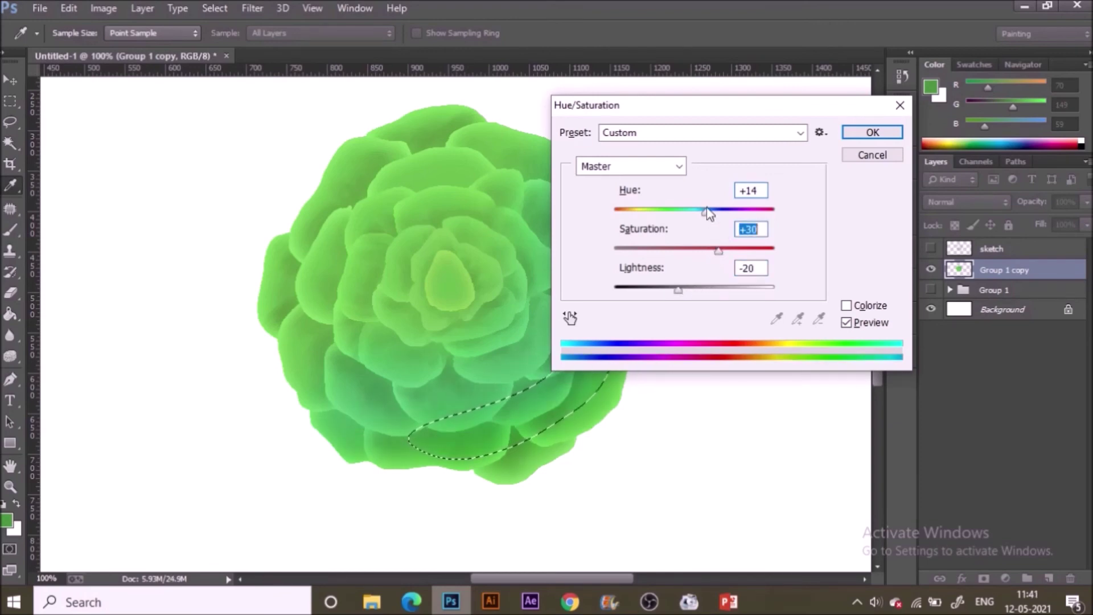
left_click_drag(706, 209, 712, 212)
left_click(871, 132)
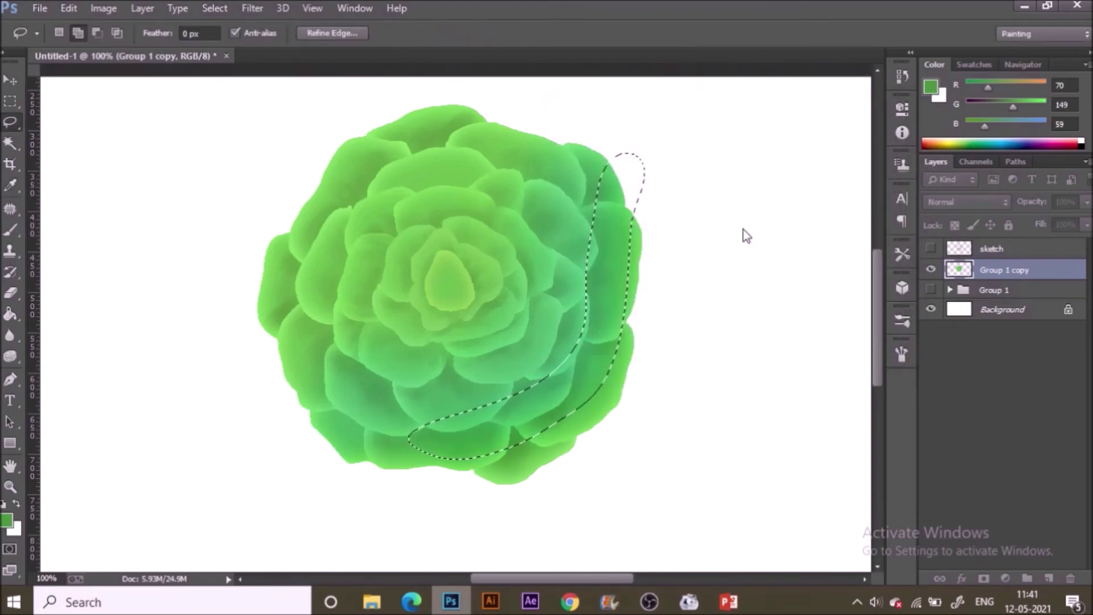
key("ctrl+d")
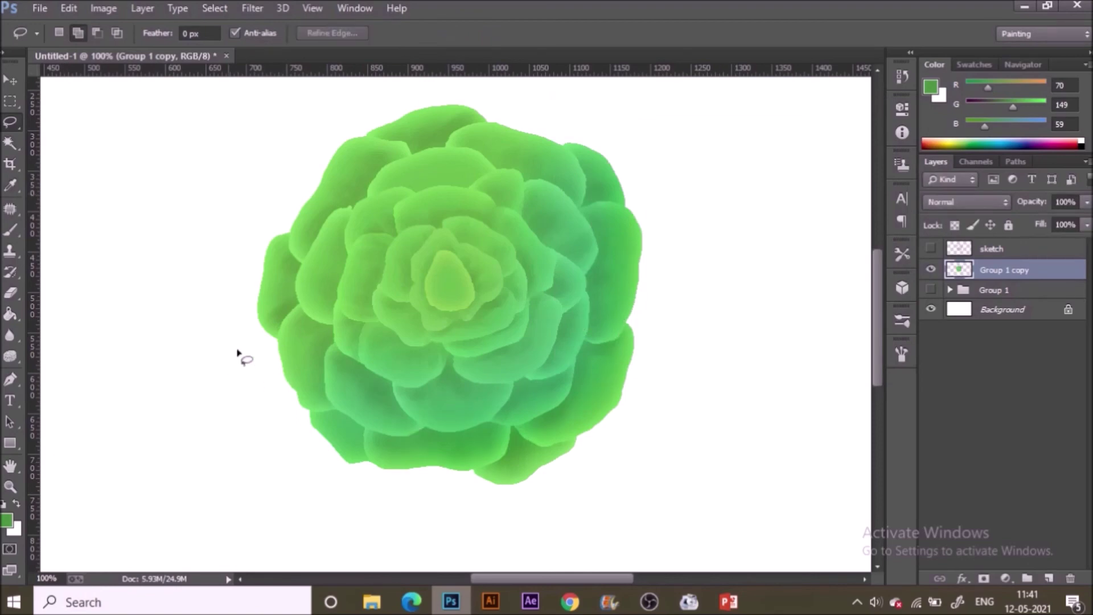
Lasso a curved band over the flower's upper-left inner petals and feather the selection by 25 pixels
left_click_drag(350, 226, 470, 204)
left_click_drag(310, 360, 313, 358)
left_click(215, 8)
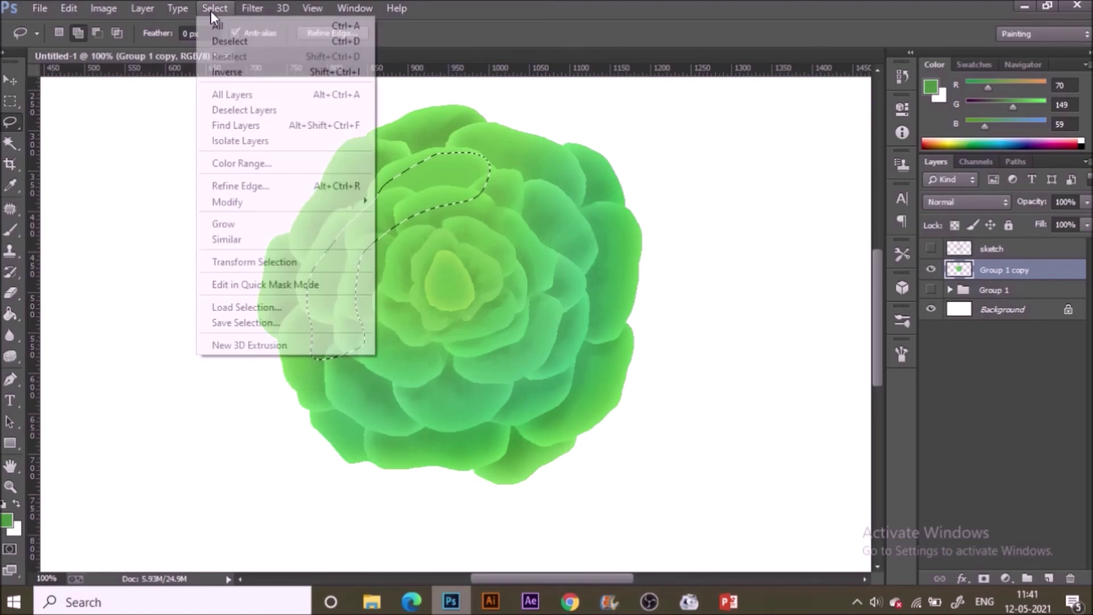
mouse_move(341, 202)
left_click(405, 263)
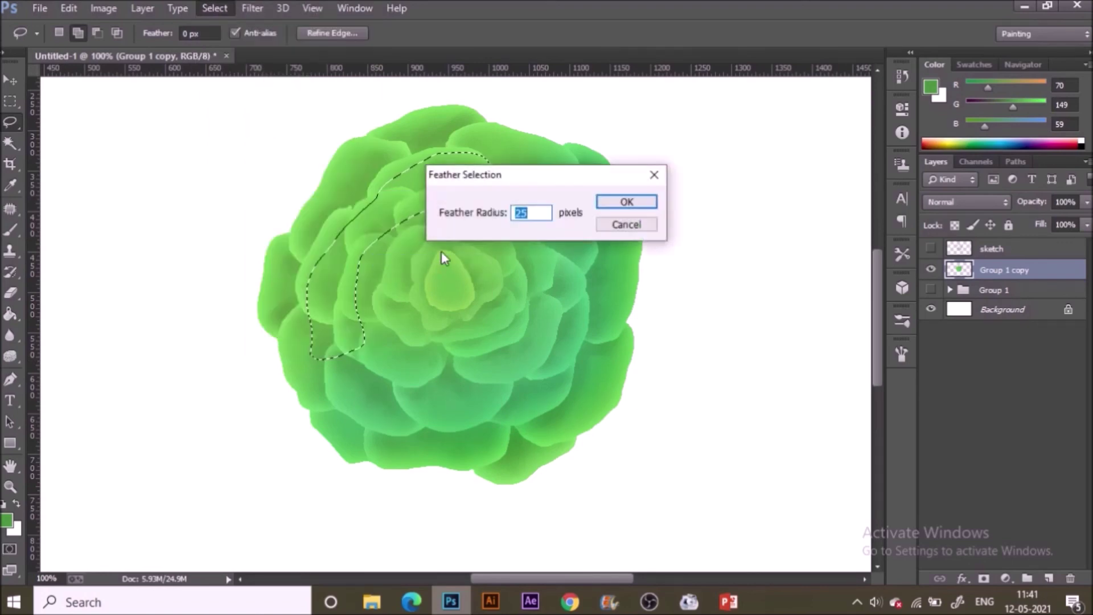
left_click(620, 203)
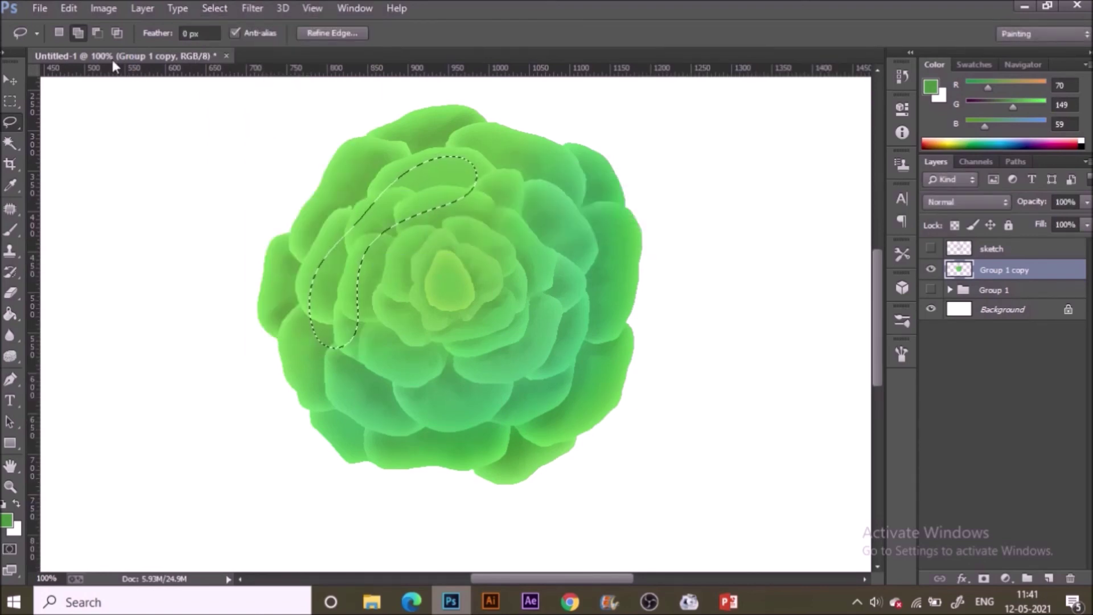
Brighten the selected petals with Hue/Saturation at hue -5, saturation +30 and lightness +10, and drop the selection
key("ctrl+u")
left_click_drag(694, 249, 719, 250)
left_click_drag(693, 210, 689, 211)
left_click_drag(697, 293, 703, 289)
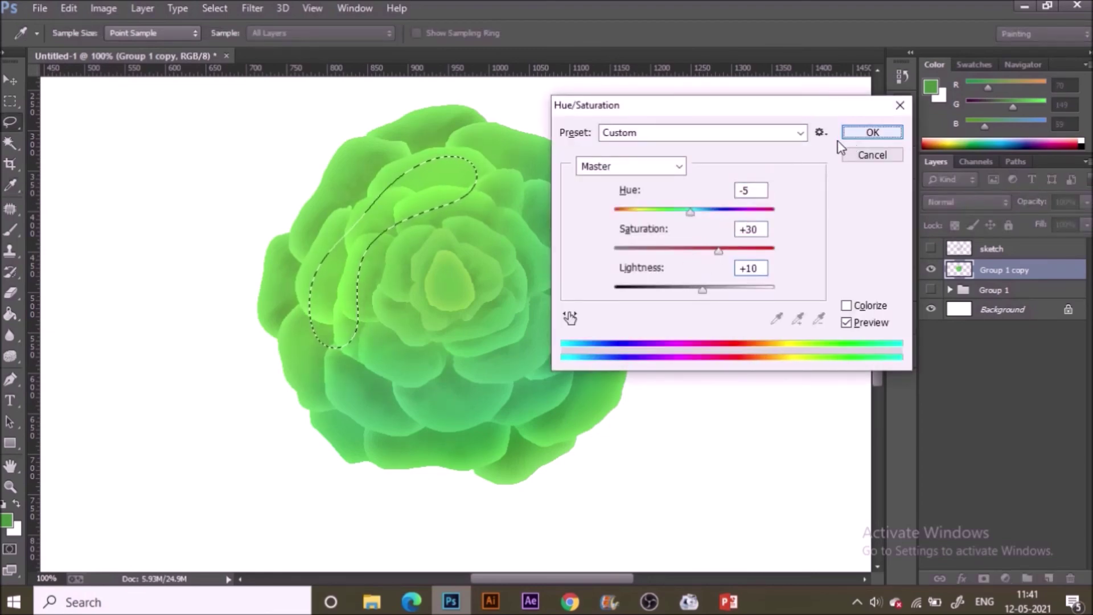
left_click(848, 134)
key("ctrl+d")
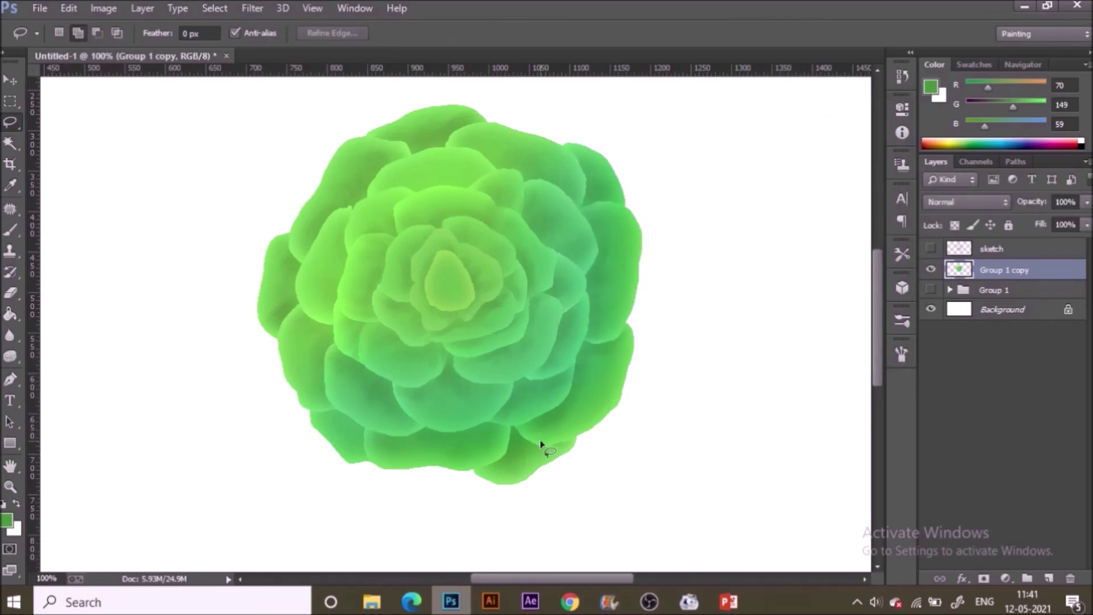
Lasso around the whole flower close to its outer petal edges and feather the selection
left_click_drag(440, 115, 550, 148)
mouse_move(622, 206)
left_mouse_down()
mouse_move(636, 306)
mouse_move(611, 391)
mouse_move(598, 423)
mouse_move(534, 475)
mouse_move(355, 459)
mouse_move(319, 439)
mouse_move(270, 329)
left_mouse_up()
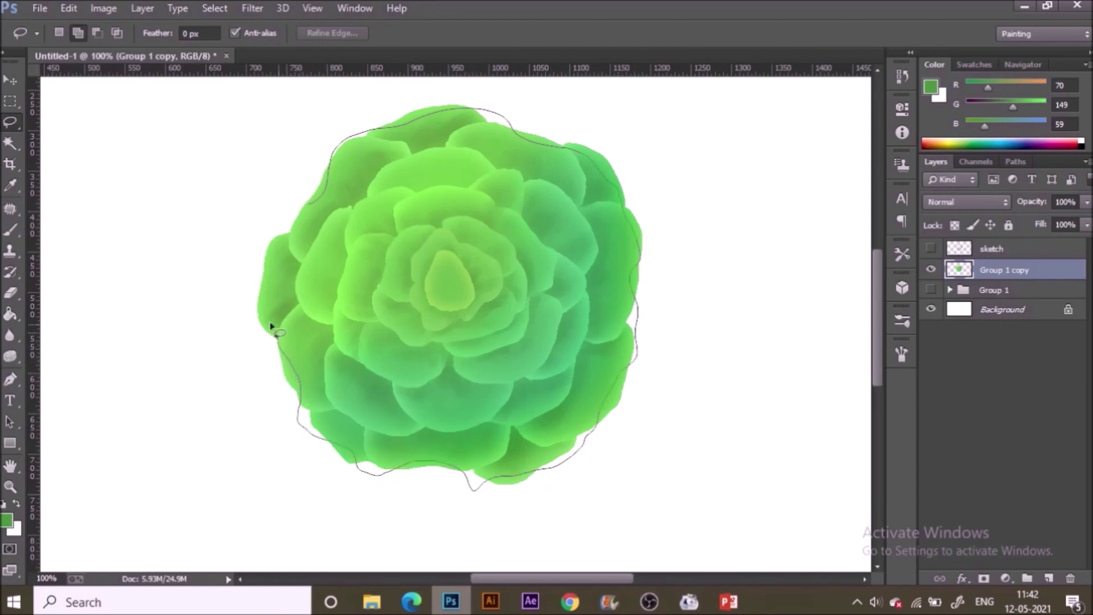
left_click_drag(309, 203, 312, 198)
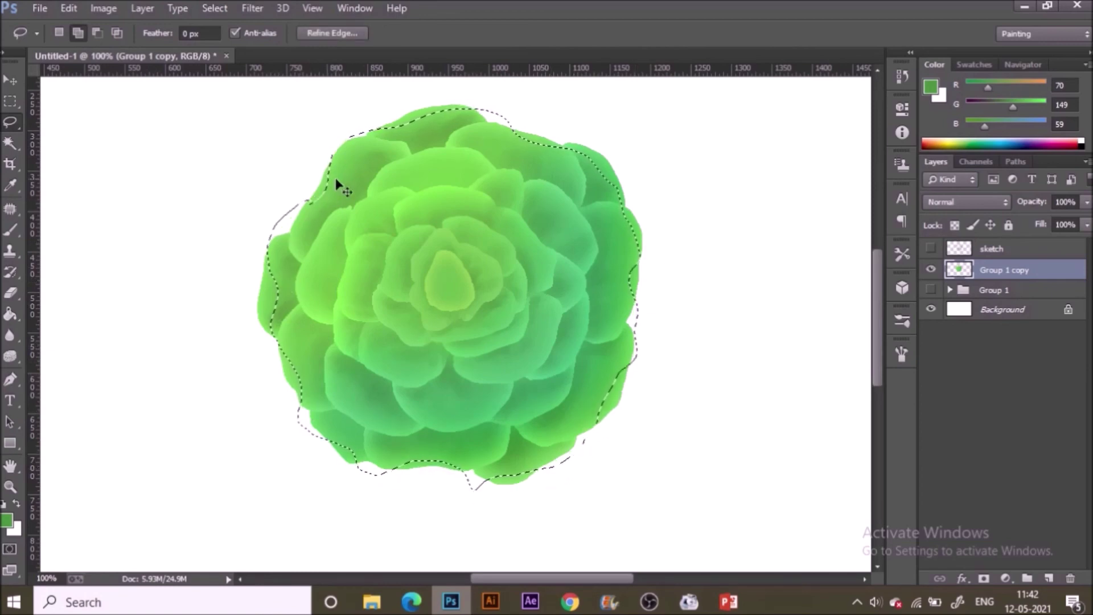
left_click(215, 8)
mouse_move(232, 199)
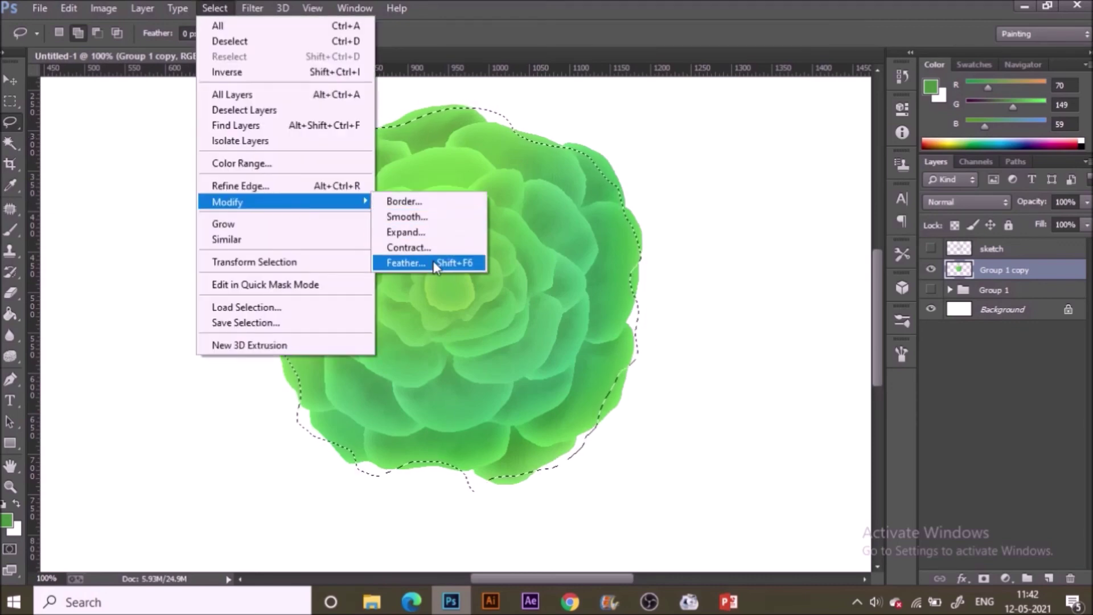
left_click(410, 263)
type("1")
left_click(599, 200)
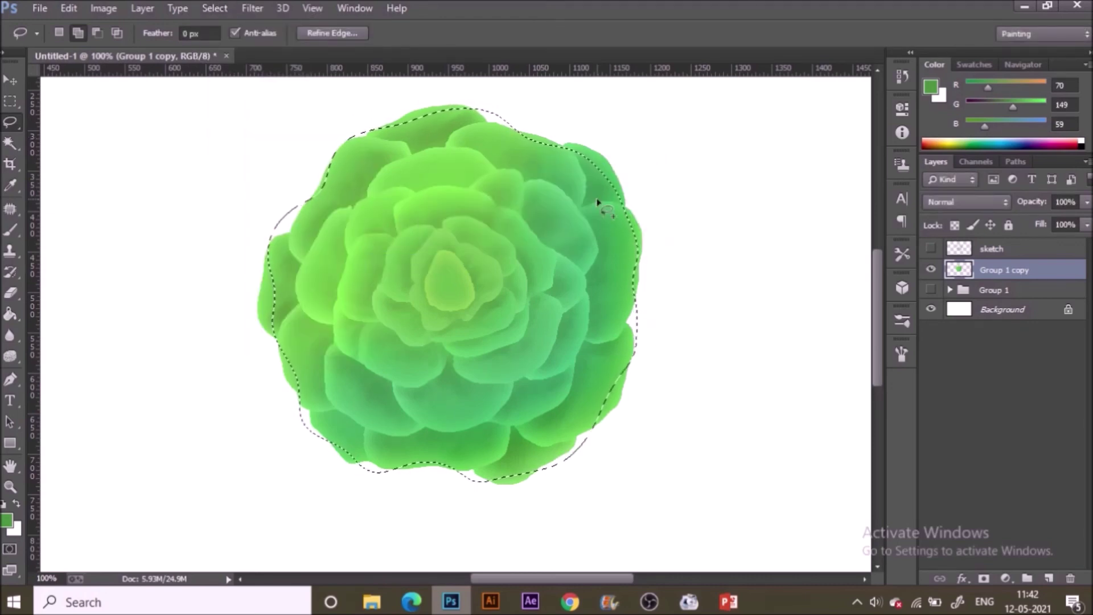
Invert the selection, fade the outermost petal edges with Hue/Saturation at hue -18, saturation -74 and lightness +22, and deselect
key("ctrl+0")
key("ctrl+1")
key("ctrl+u")
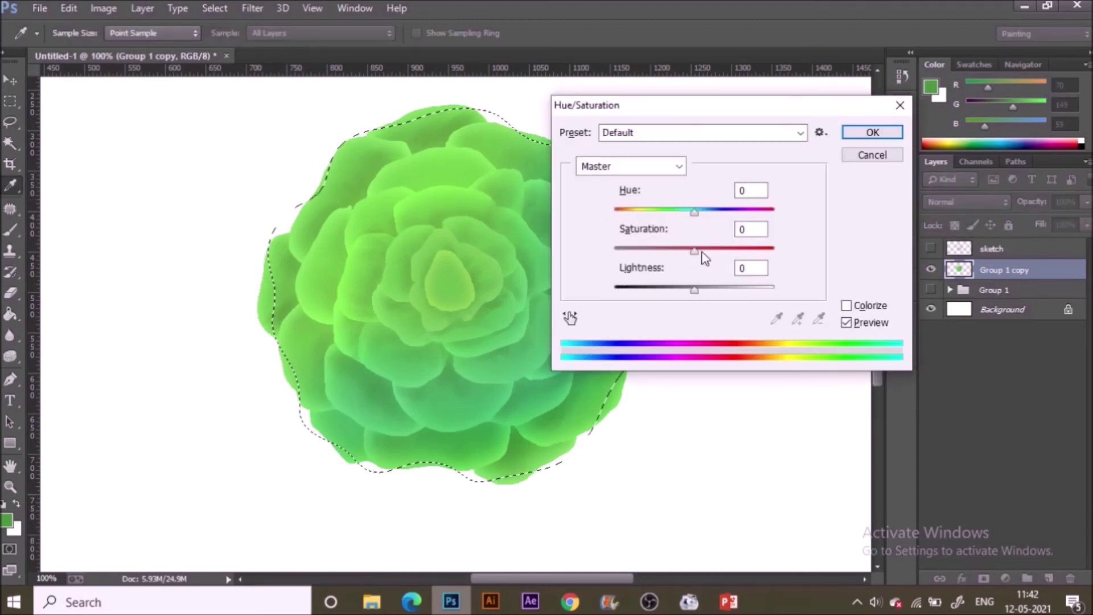
left_click_drag(692, 249, 638, 254)
mouse_move(696, 292)
left_mouse_down()
mouse_move(668, 295)
mouse_move(713, 294)
left_mouse_up()
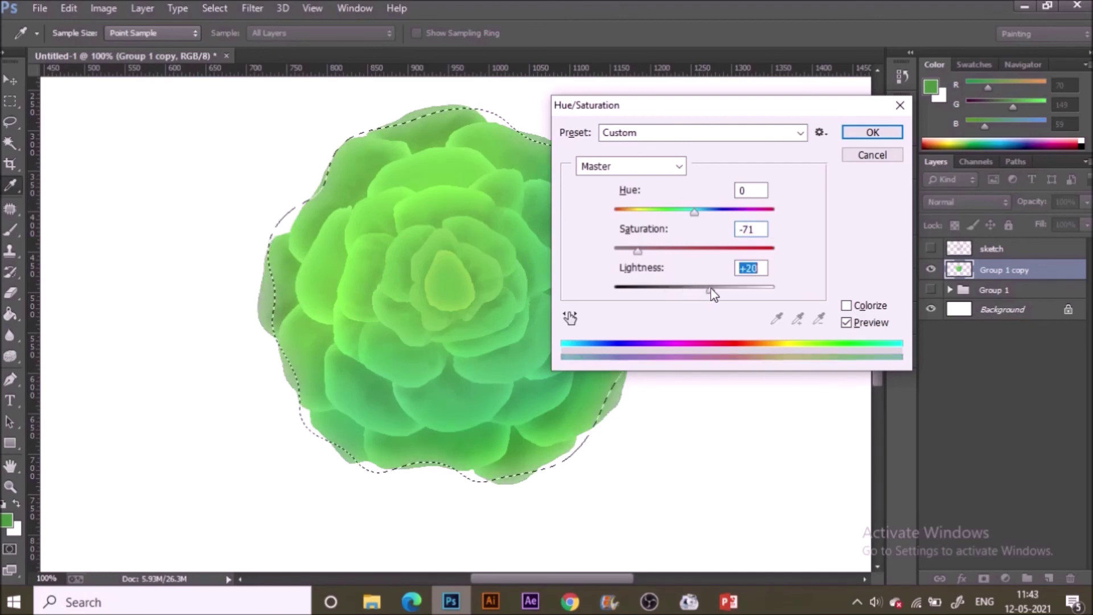
left_click_drag(695, 213, 765, 213)
mouse_move(641, 252)
left_mouse_down()
mouse_move(664, 254)
mouse_move(638, 253)
left_mouse_up()
left_click_drag(760, 216, 681, 220)
mouse_move(723, 284)
left_mouse_down()
mouse_move(727, 296)
mouse_move(711, 291)
left_mouse_up()
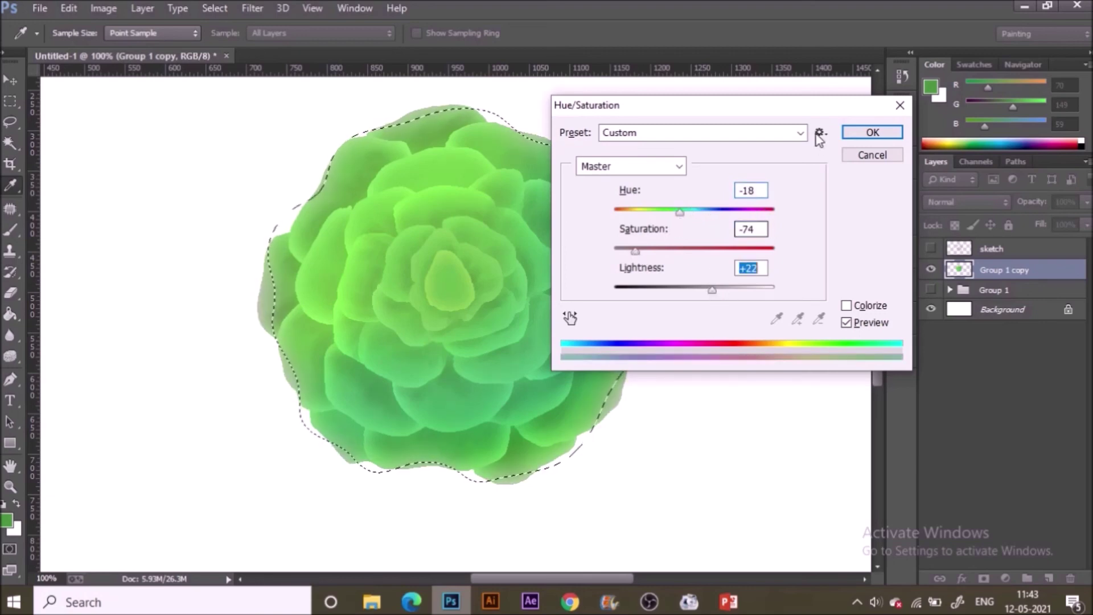
left_click(859, 134)
key("l")
key("ctrl+d")
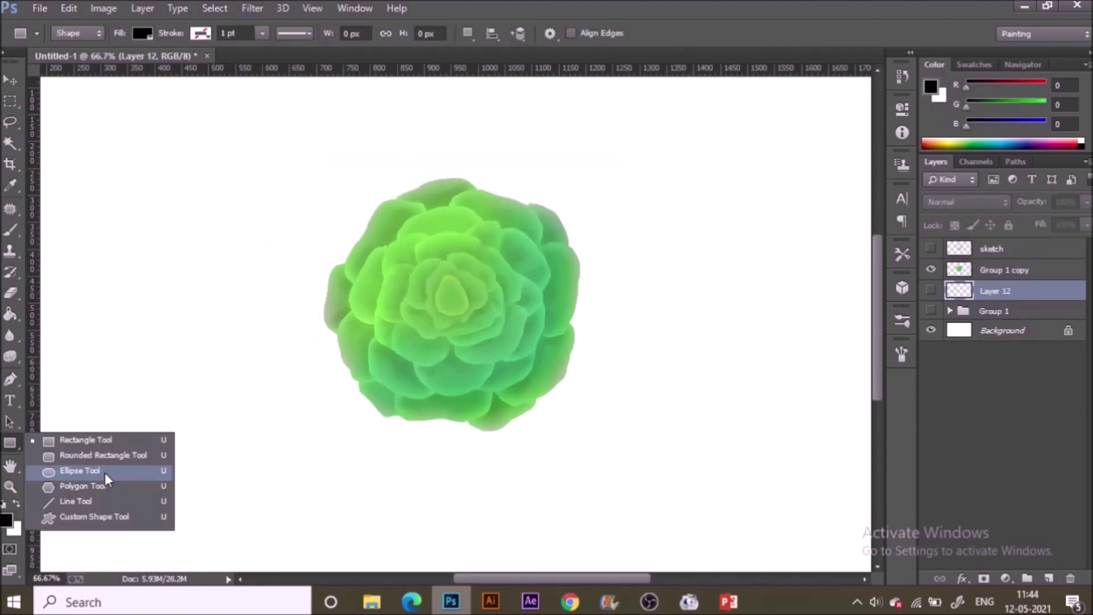
Draw a black circle about 342 px wide with the Ellipse tool, centred behind the flower
left_click(105, 474)
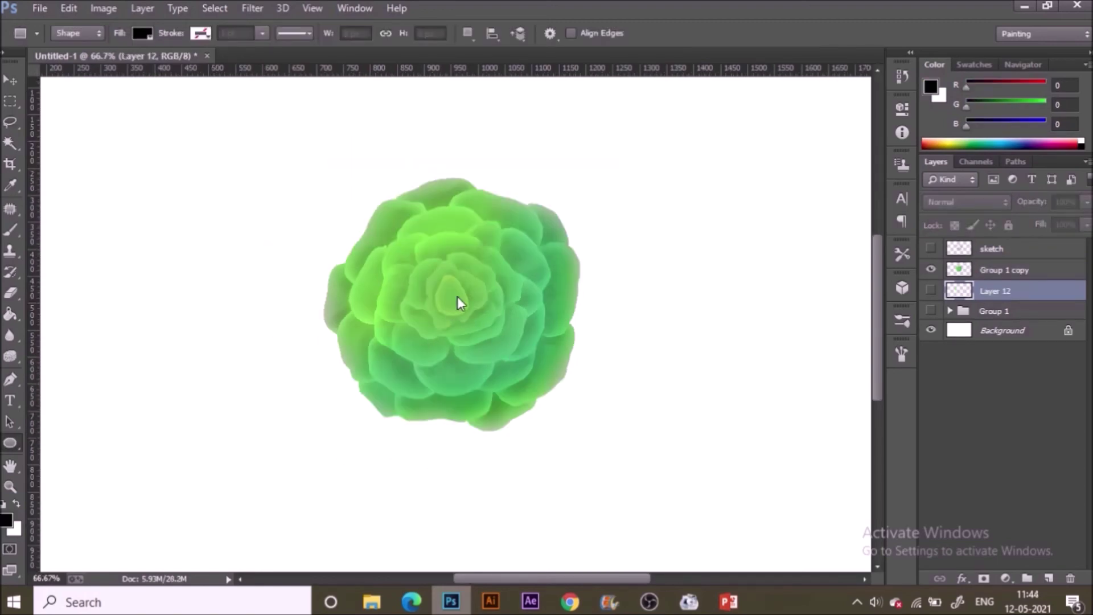
left_click_drag(450, 294, 542, 425)
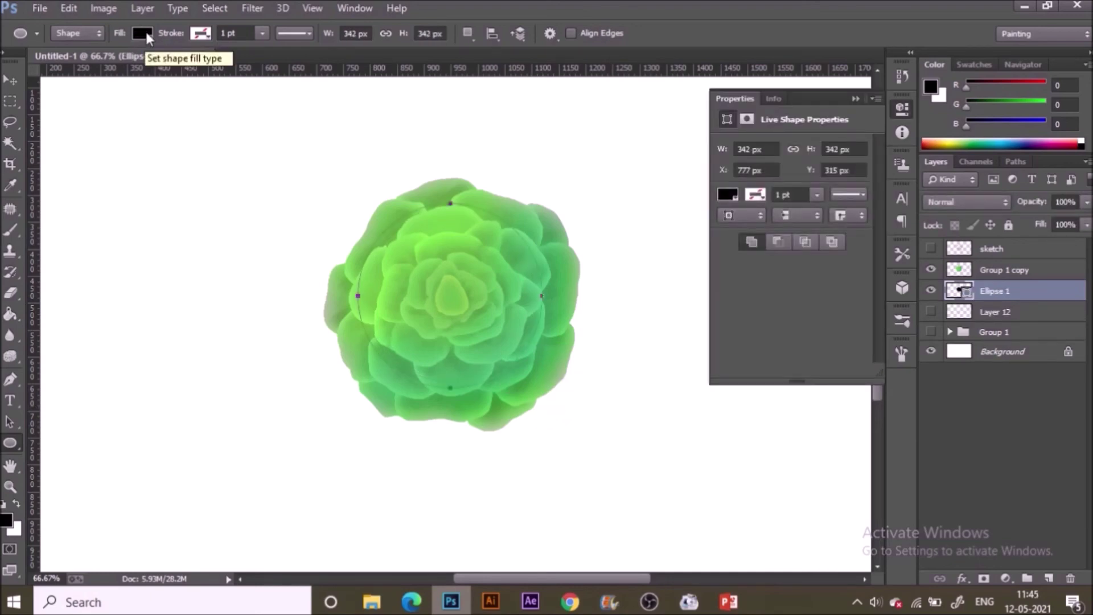
key("v")
Rasterize the circle and soften it with a Gaussian Blur of 26.4 pixels radius
left_click(252, 8)
mouse_move(342, 187)
left_click(538, 301)
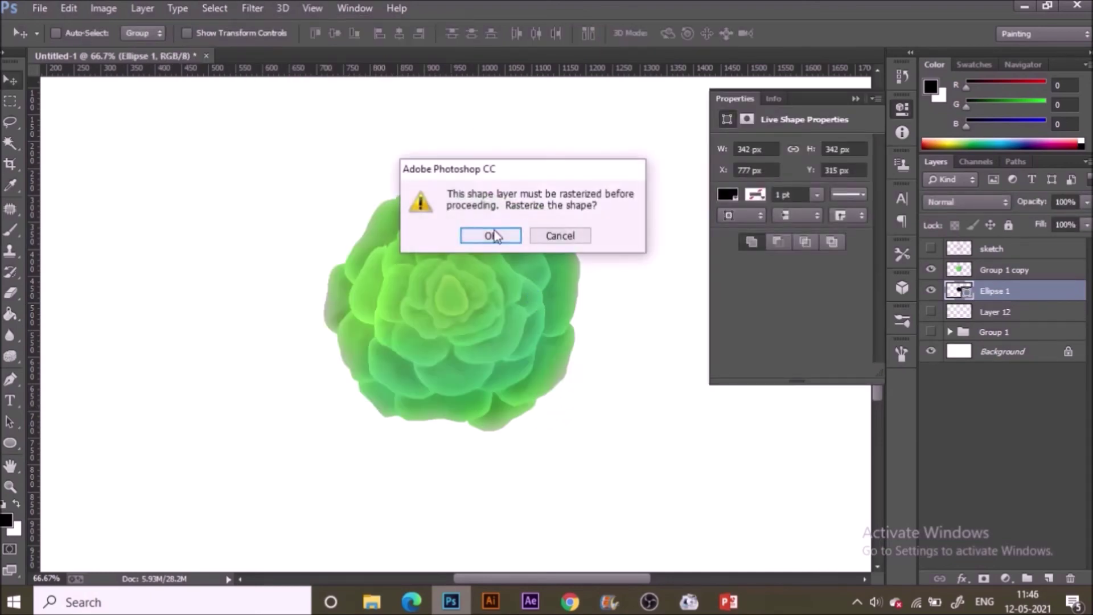
left_click(488, 237)
left_click_drag(751, 442, 737, 442)
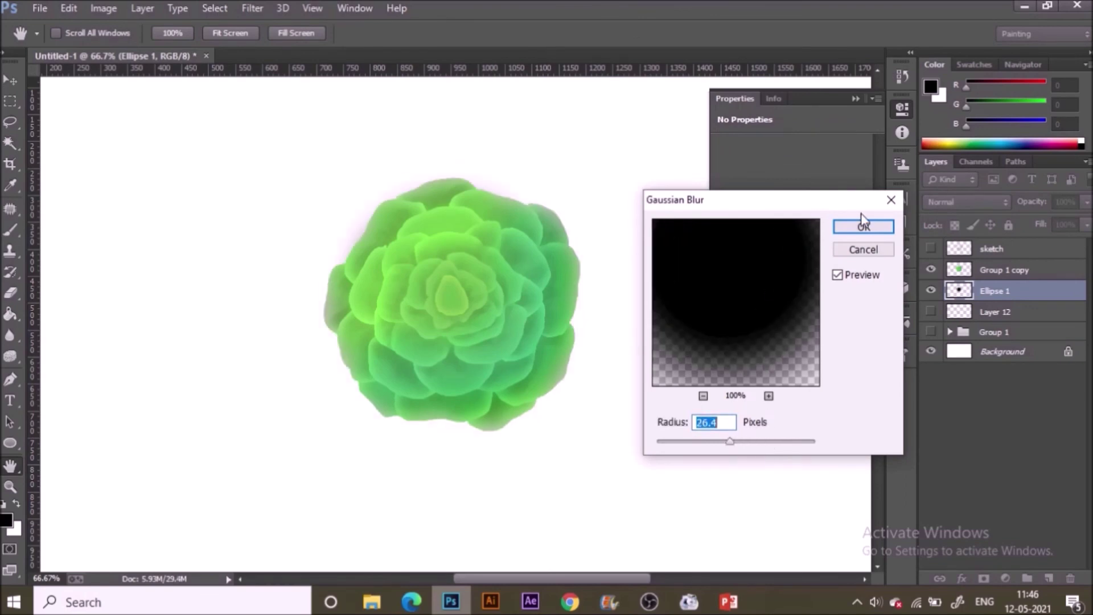
left_click(863, 226)
Position the blurred circle behind the flower and enlarge it to about 109.17% width and 109.58% height as a soft shadow
left_click_drag(450, 210, 459, 216)
left_click(267, 33)
left_click_drag(454, 429, 454, 445)
left_click_drag(460, 169, 453, 162)
left_click_drag(582, 307, 594, 305)
left_click_drag(322, 308, 310, 322)
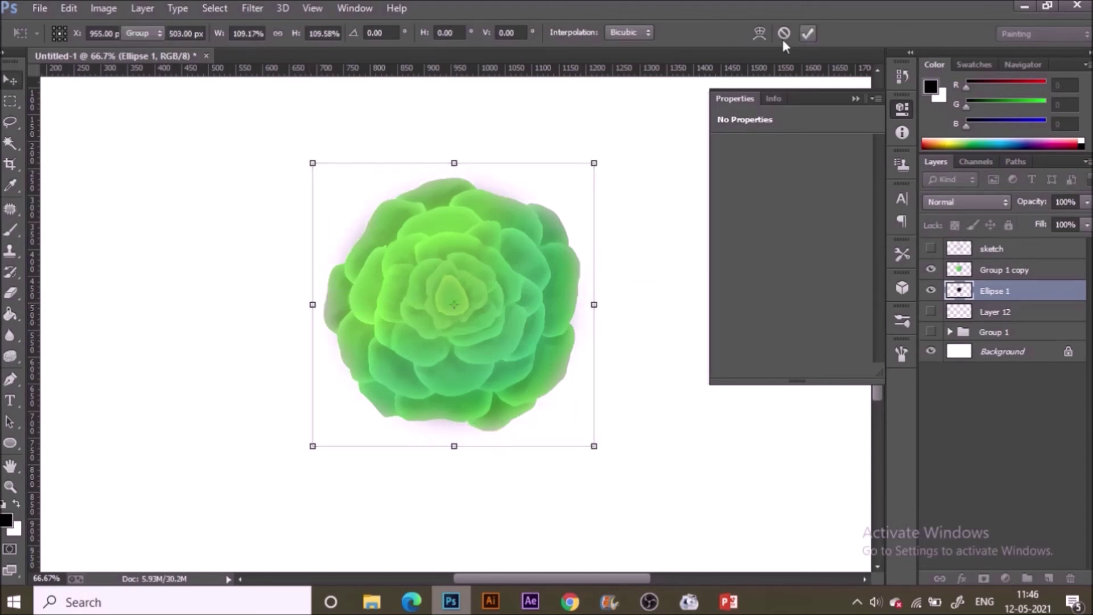
left_click(808, 33)
key("ctrl+plus")
left_click(863, 99)
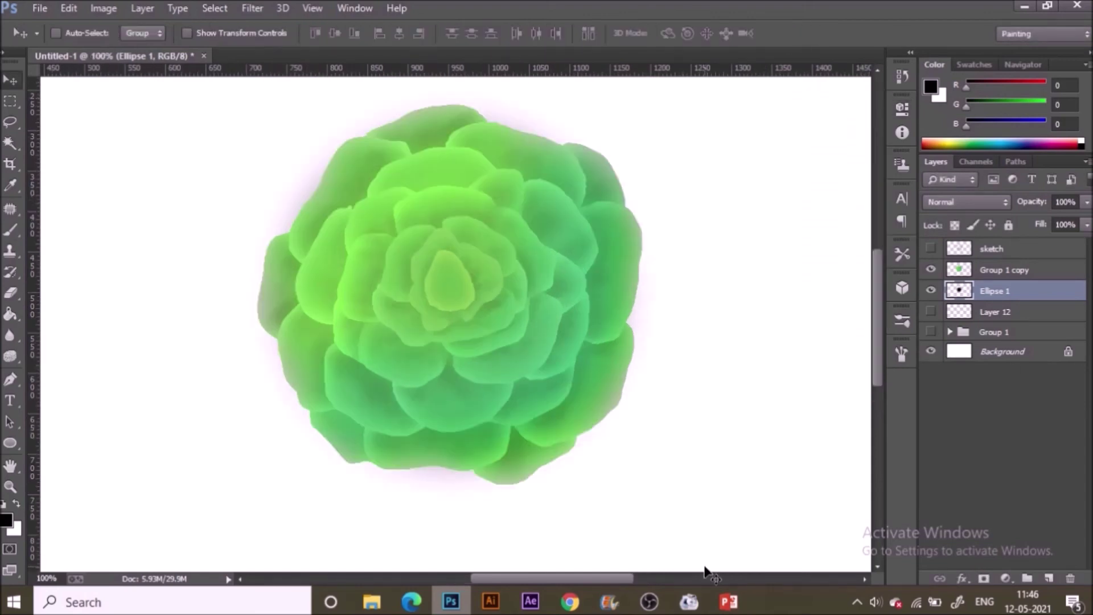